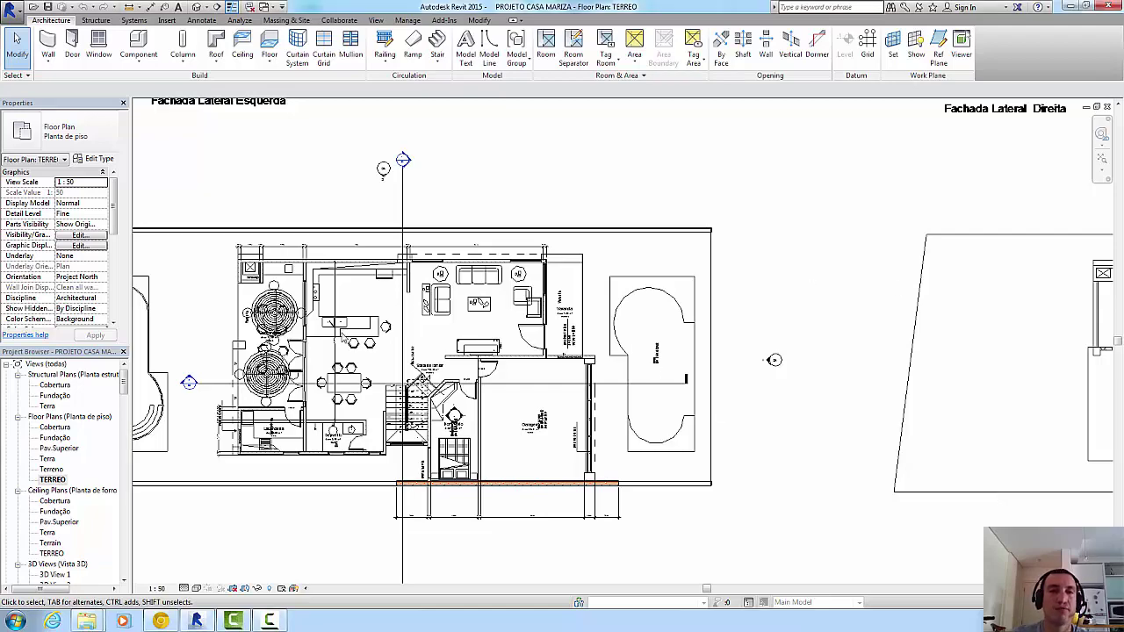
- Switch from the ground-floor plan to the default 3D view of the house
scroll(255, 342, "up", 3)
scroll(342, 298, "down", 3)
scroll(499, 376, "down", 2)
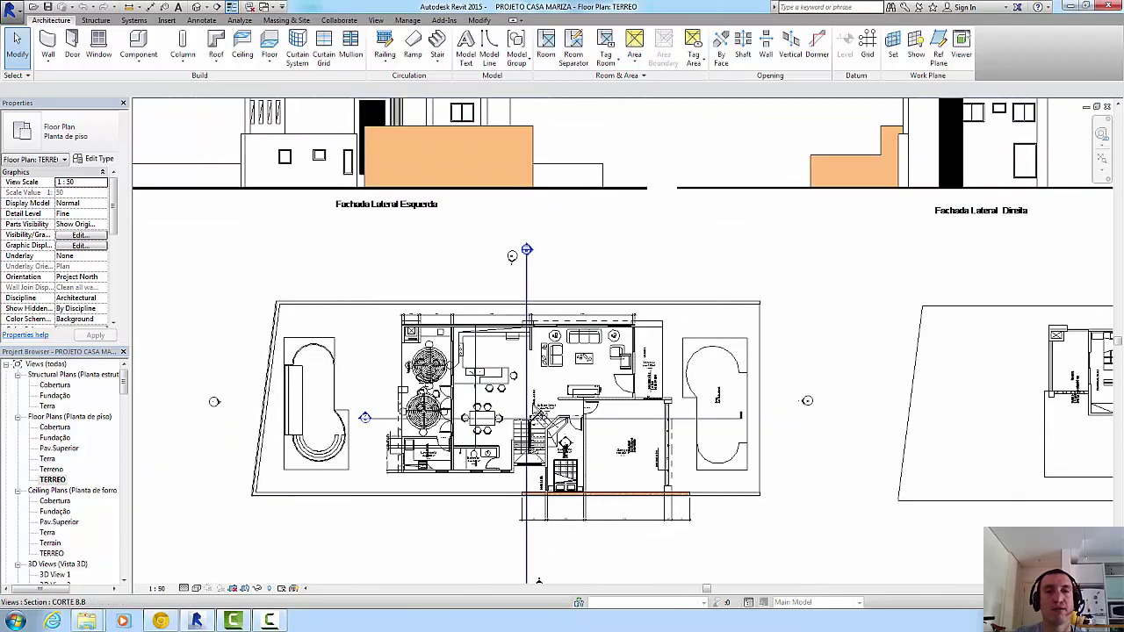
scroll(672, 401, "up", 2)
scroll(677, 397, "up", 2)
scroll(615, 360, "up", 2)
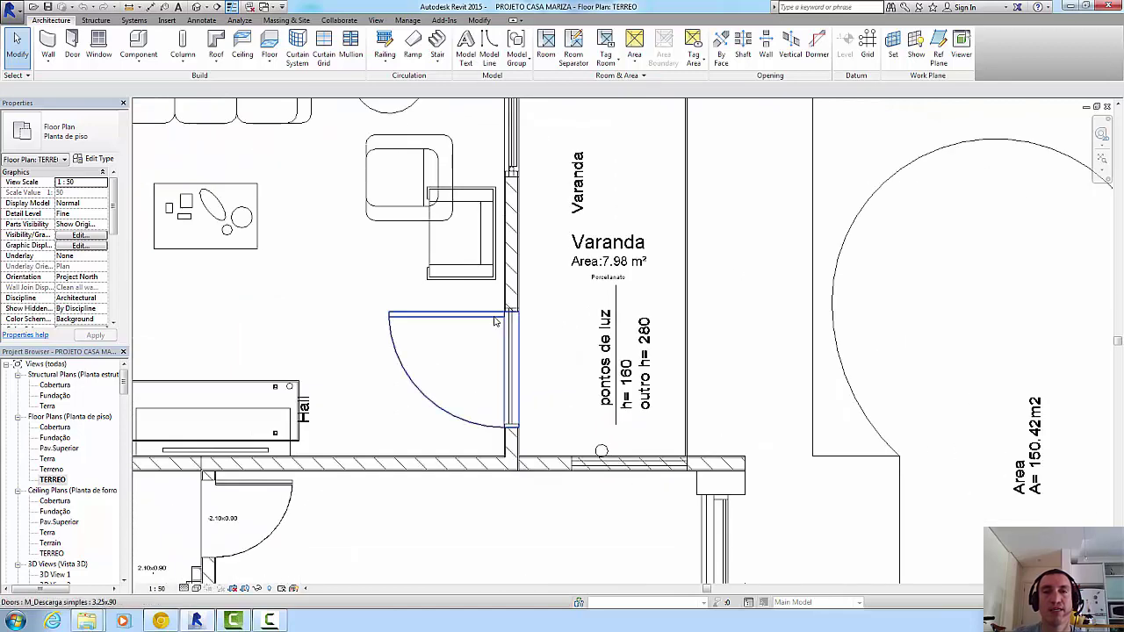
scroll(527, 343, "down", 2)
scroll(544, 351, "down", 1)
left_click(378, 23)
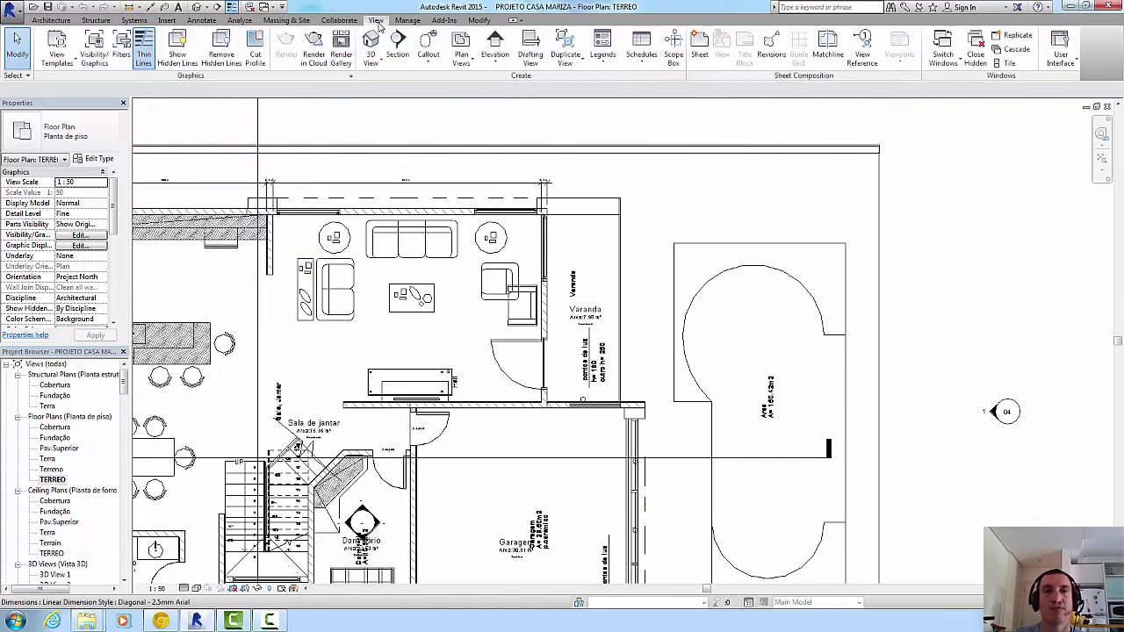
left_click(371, 42)
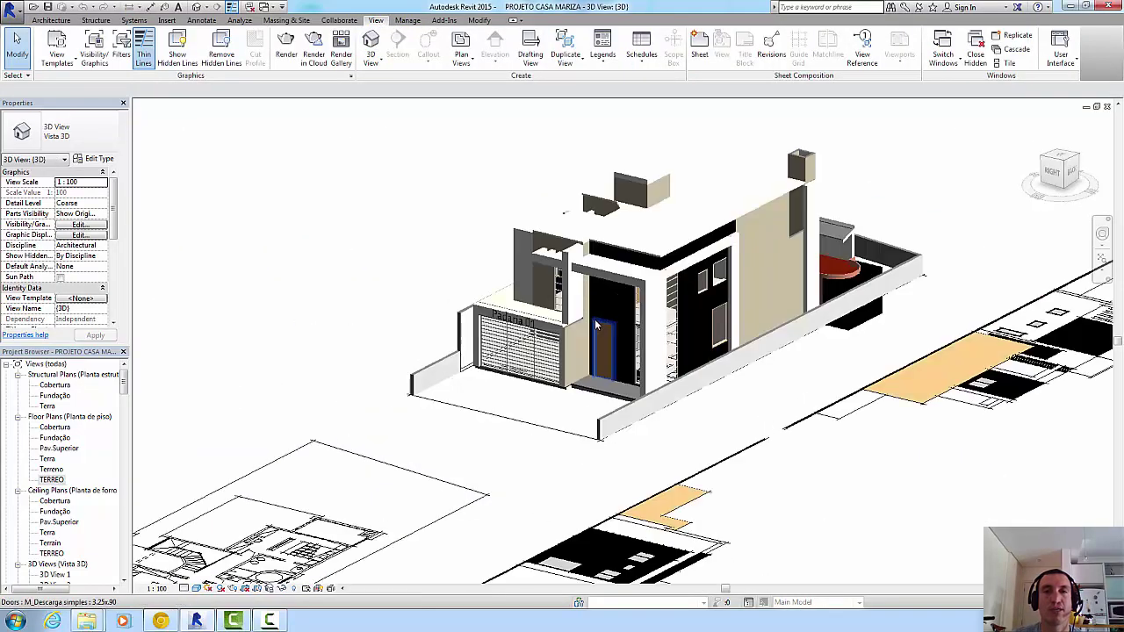
- Orbit and zoom to the Padaria 01 shop-front door, select it, then clear the selection
scroll(595, 325, "up", 3)
scroll(613, 344, "down", 1)
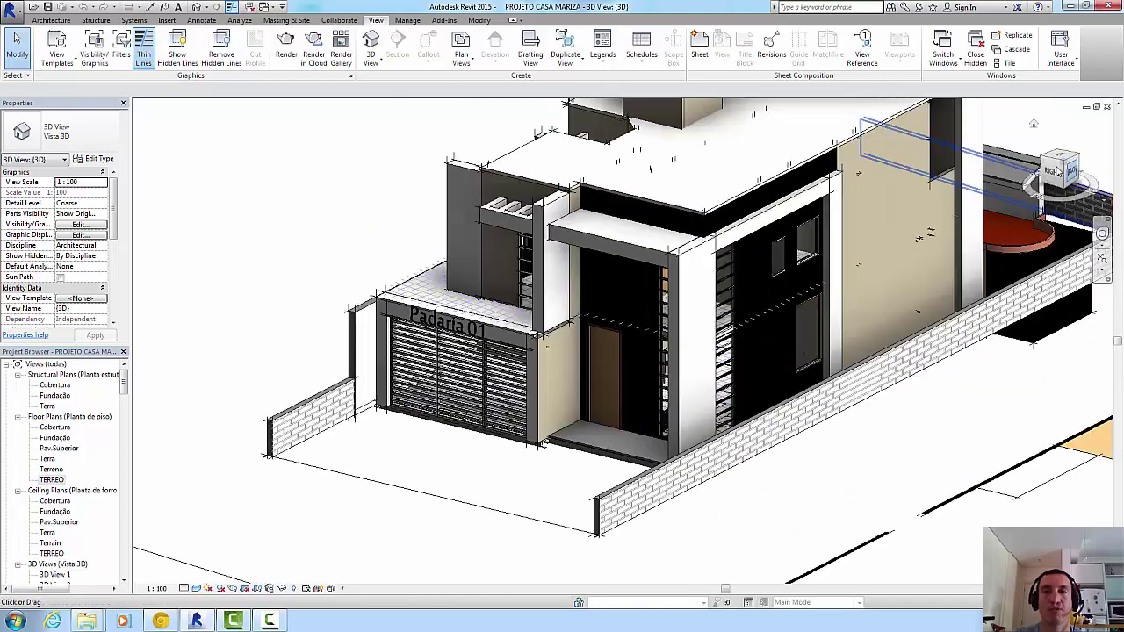
mouse_move(1033, 123)
middle_mouse_down("shift")
mouse_move(225, 174)
mouse_move(800, 370)
mouse_move(916, 162)
middle_mouse_up("shift")
scroll(800, 371, "up", 3)
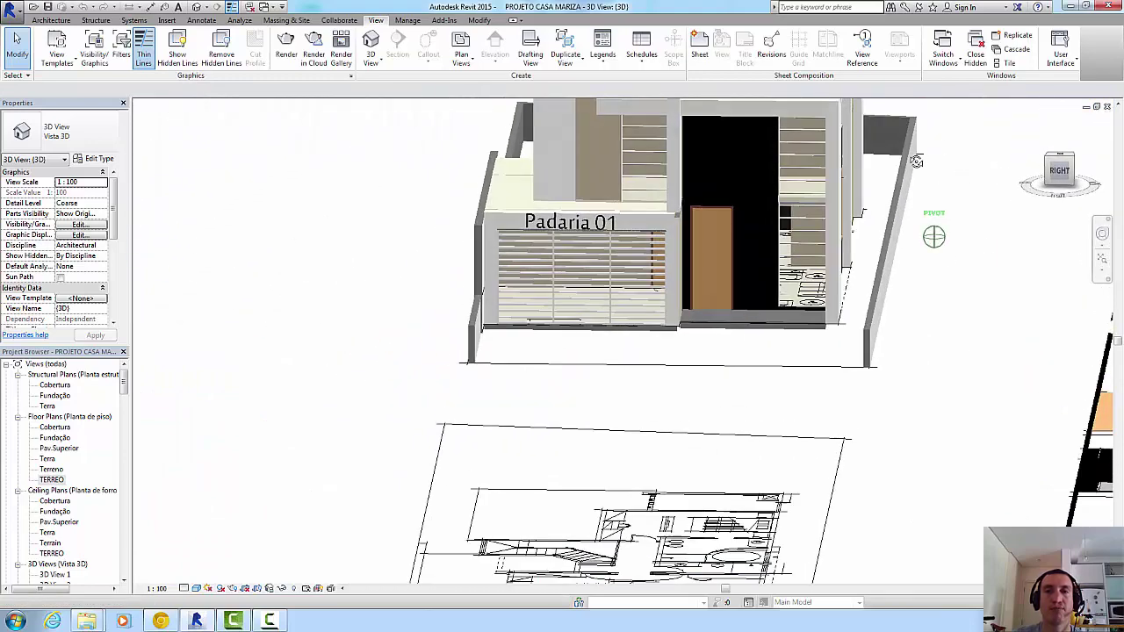
scroll(734, 211, "up", 2)
scroll(733, 211, "up", 3)
scroll(711, 210, "up", 3)
scroll(712, 211, "up", 2)
left_click(711, 211)
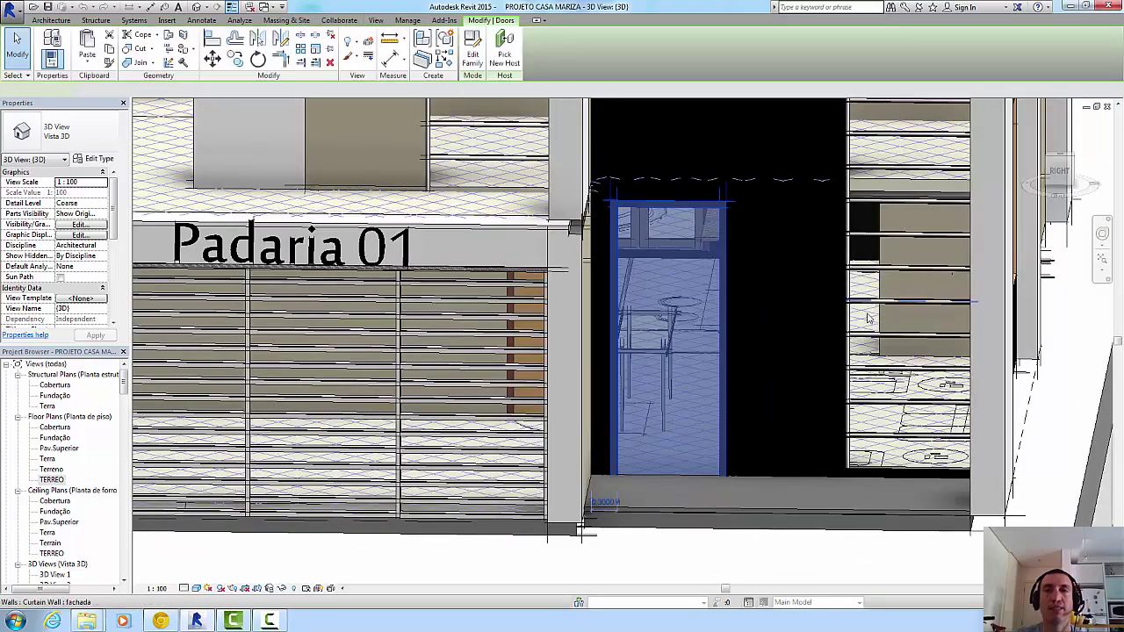
left_click(691, 551)
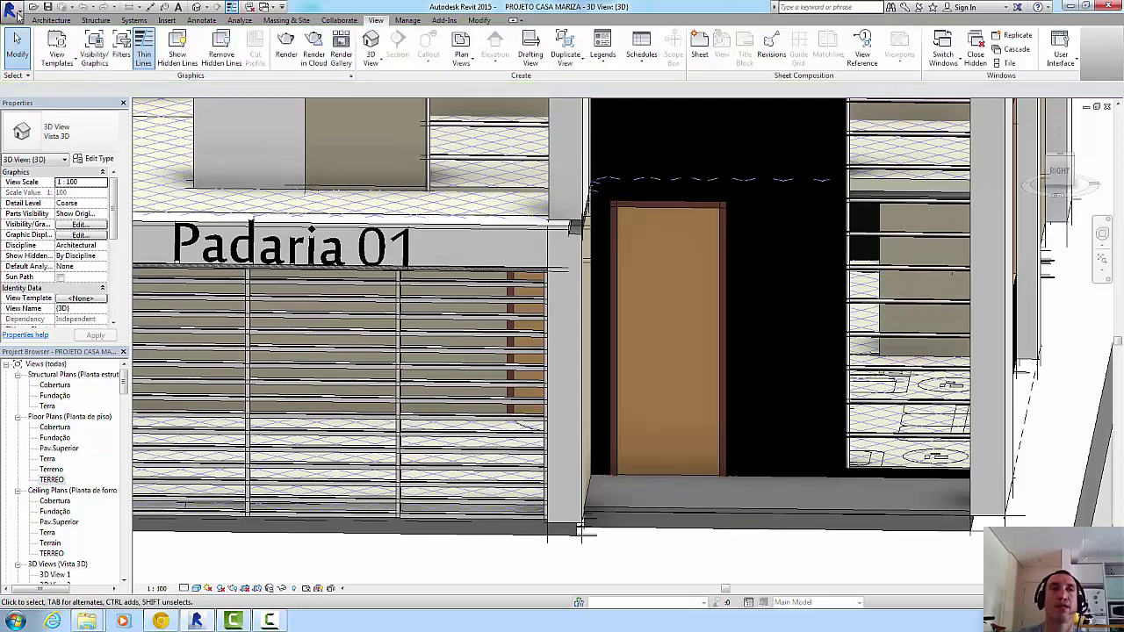
- Create a new family based on the Metric Door template
left_click(19, 15)
mouse_move(40, 53)
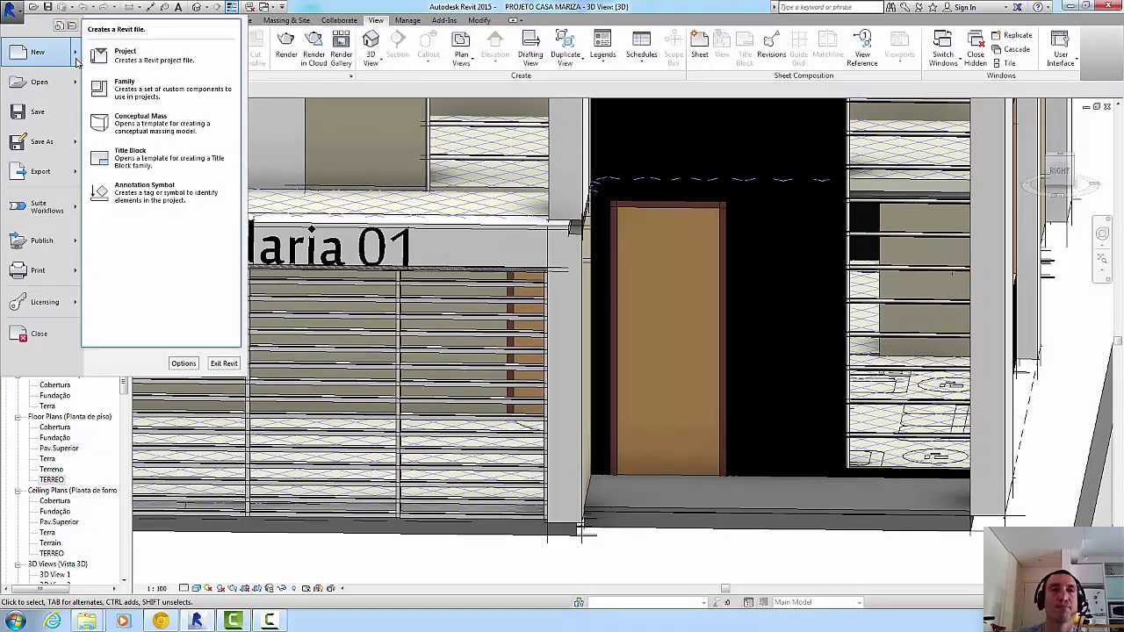
left_click(109, 81)
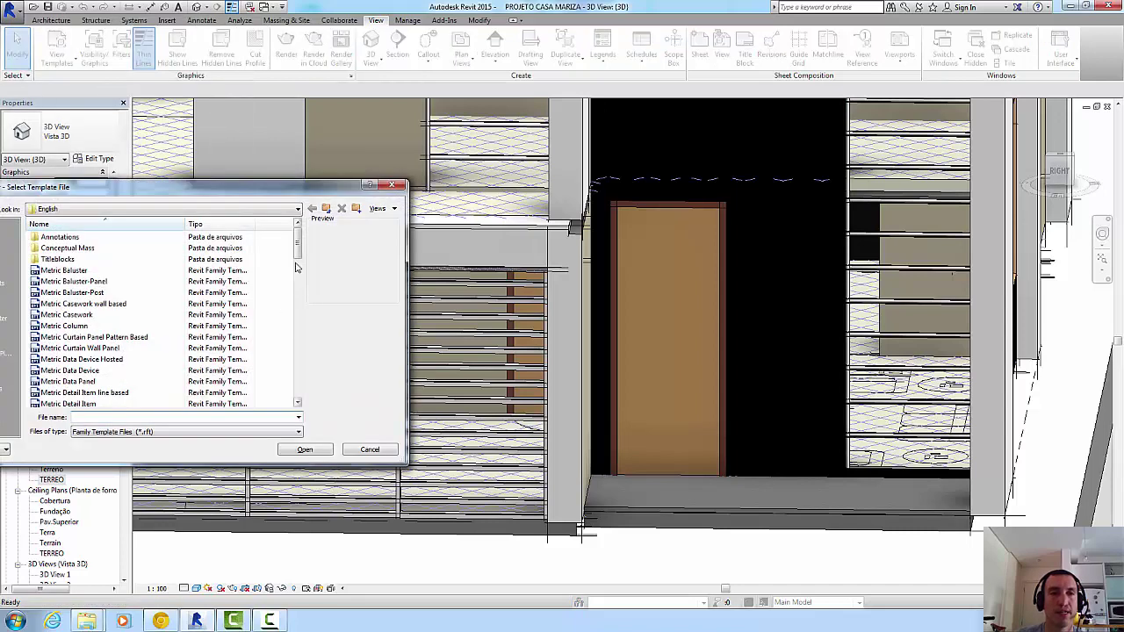
scroll(299, 405, "down", 5)
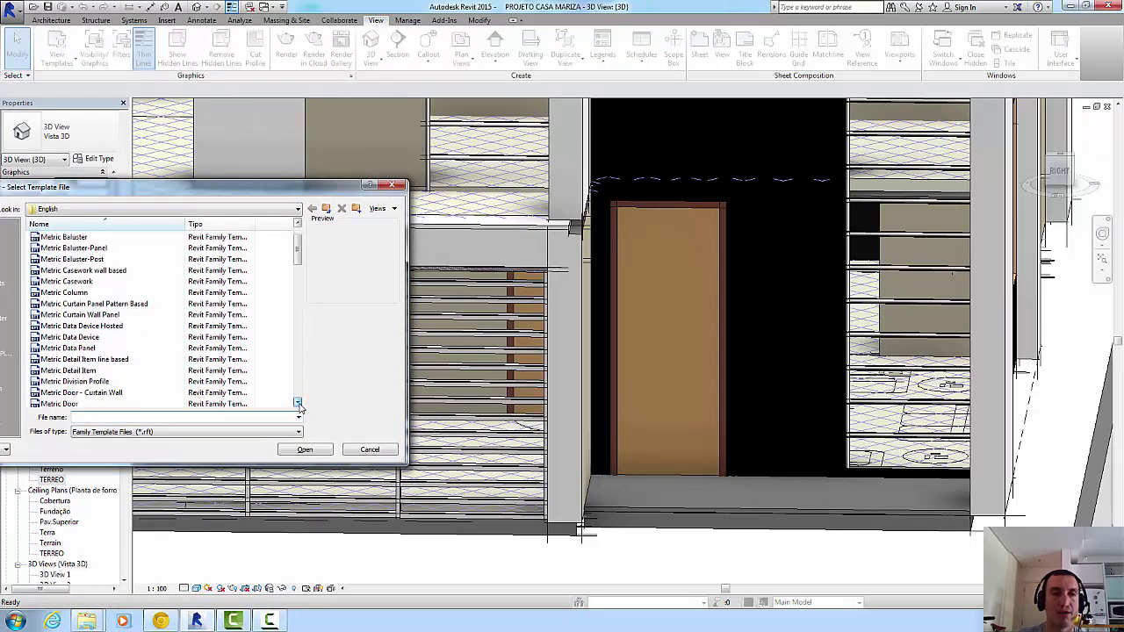
left_click(80, 382)
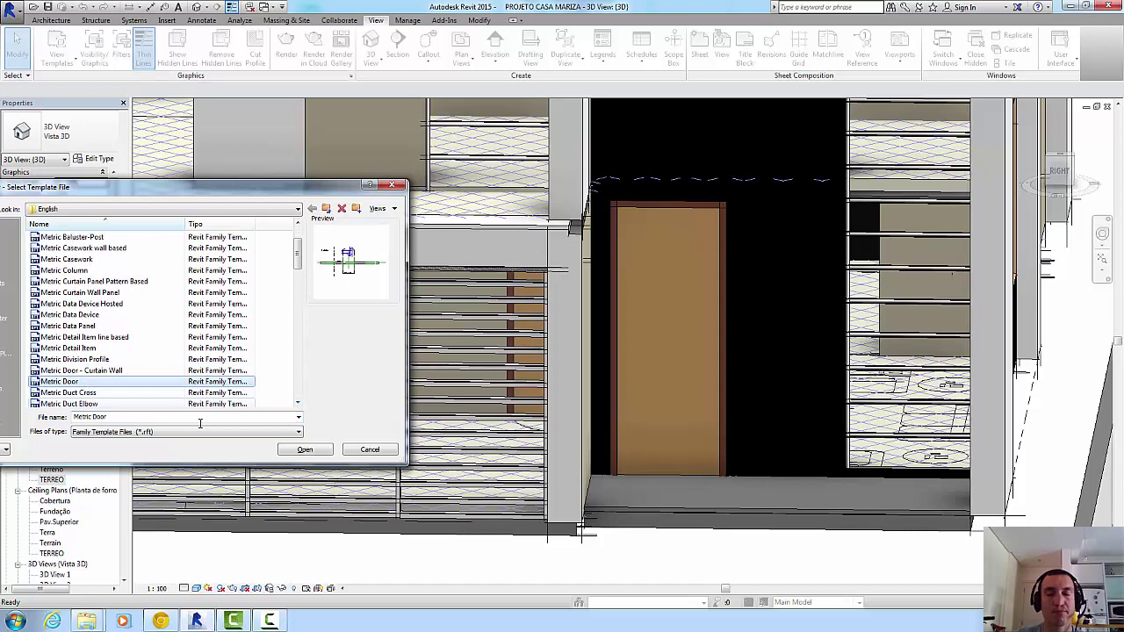
left_click(305, 451)
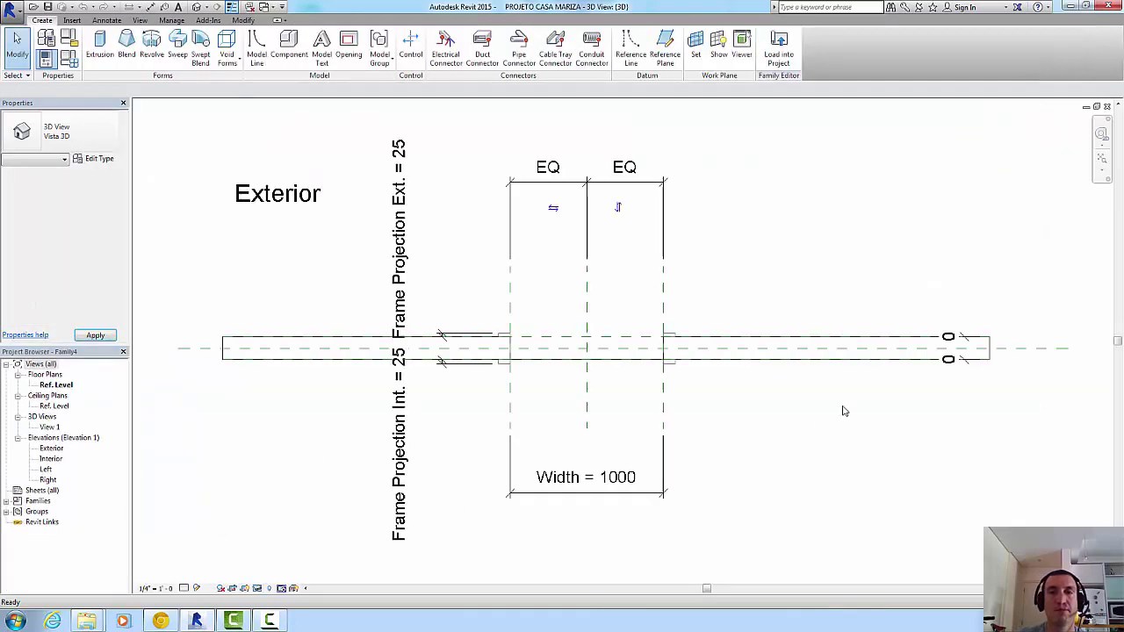
- Set the family's length units to Meters, 2 decimal places, with the m symbol
key("u")
key("n")
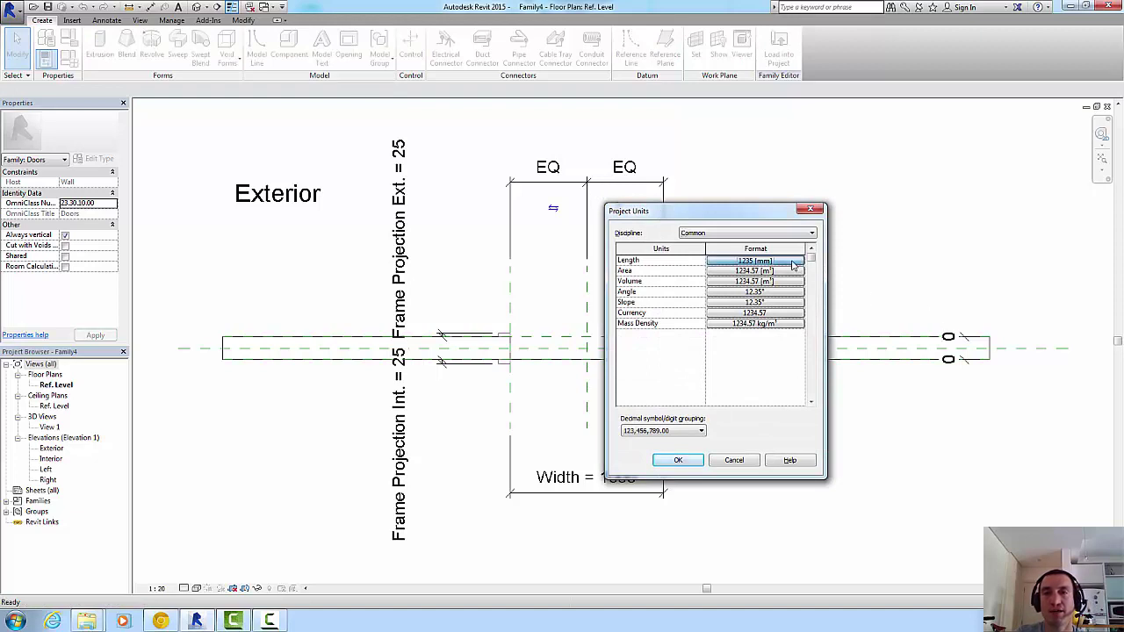
left_click(755, 260)
left_click(617, 307)
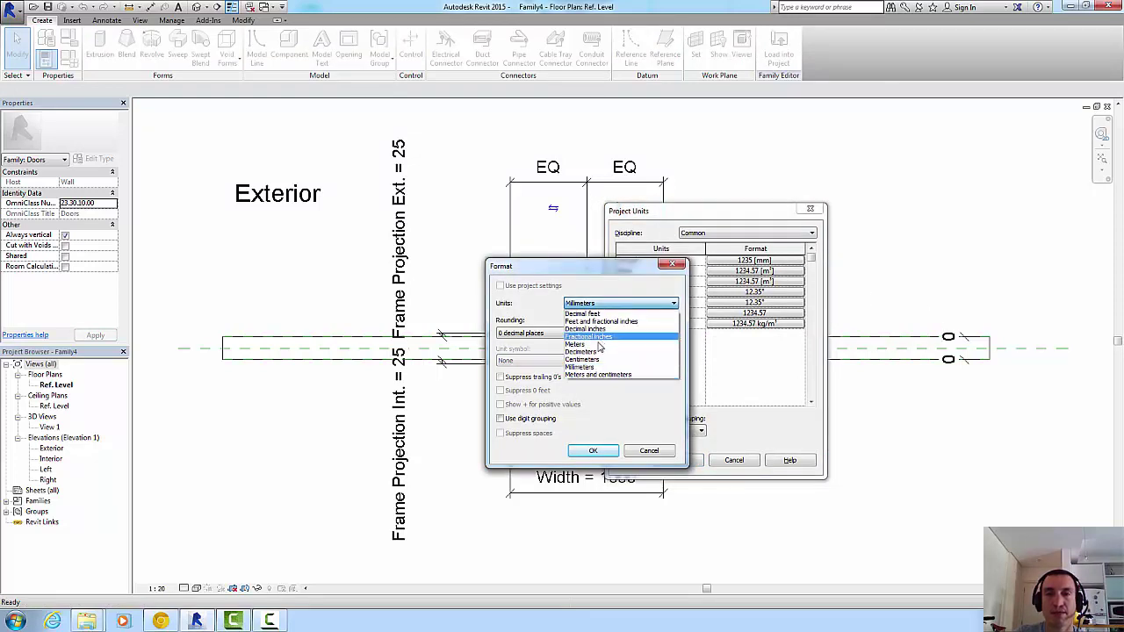
left_click(571, 337)
left_click(554, 339)
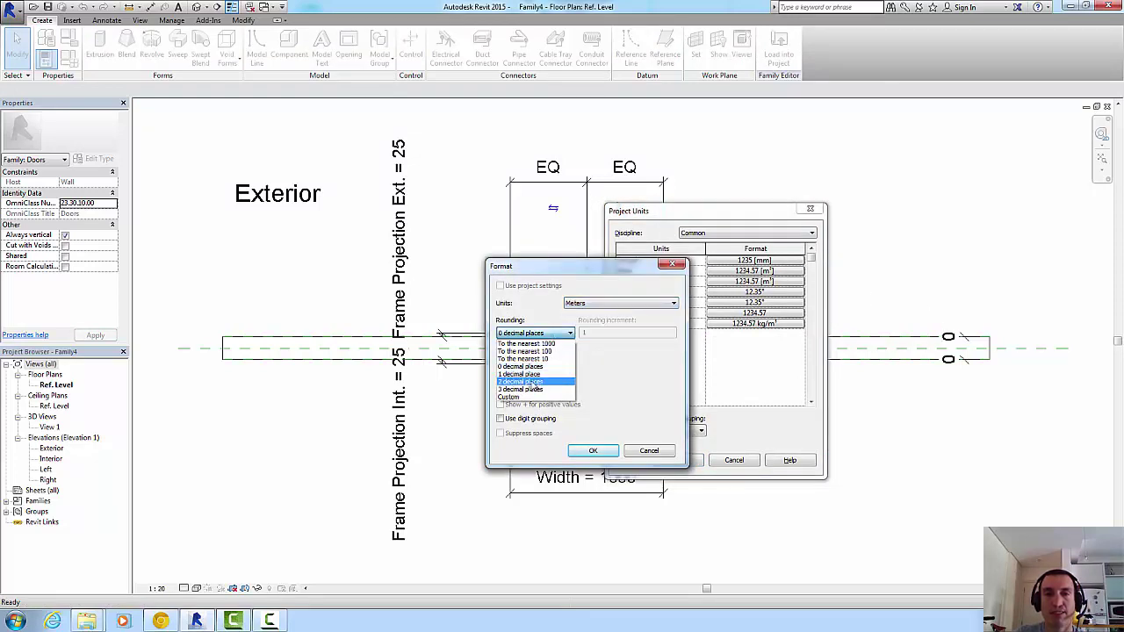
left_click(537, 379)
left_click(518, 372)
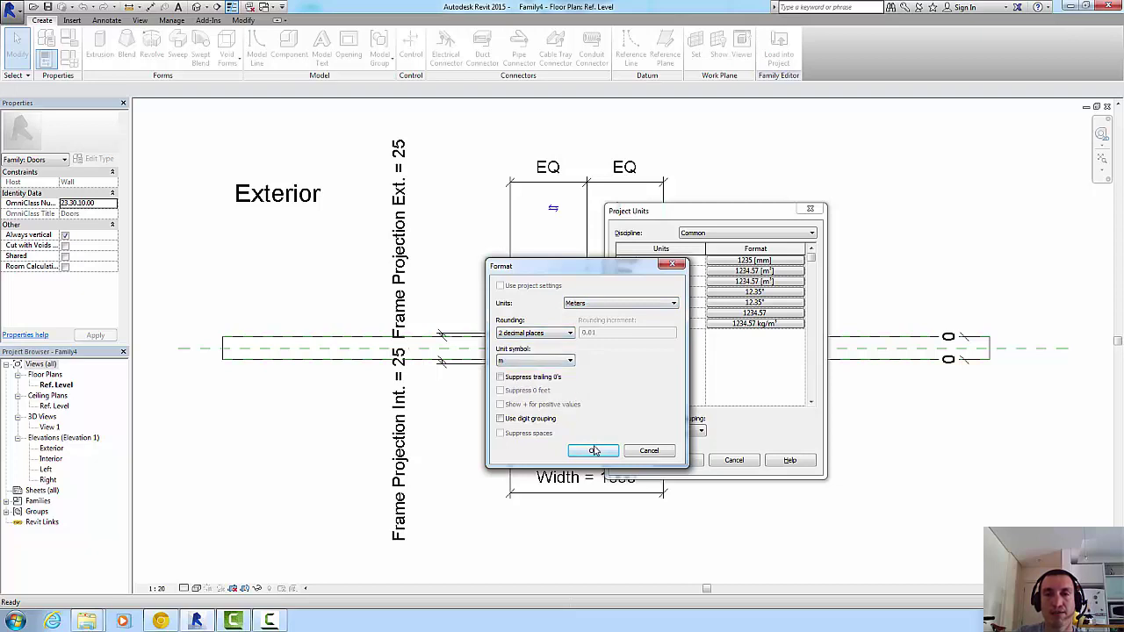
left_click(593, 451)
left_click(687, 465)
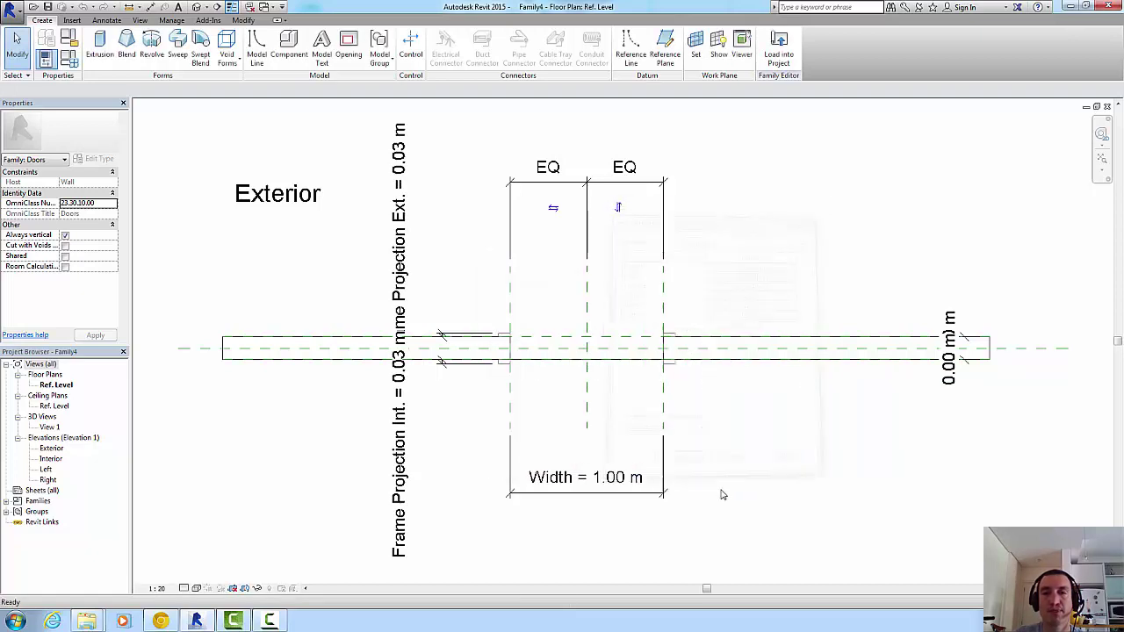
- Change the door's Width dimension from 1000 to 1.20 m
left_click(610, 479)
left_click(610, 480)
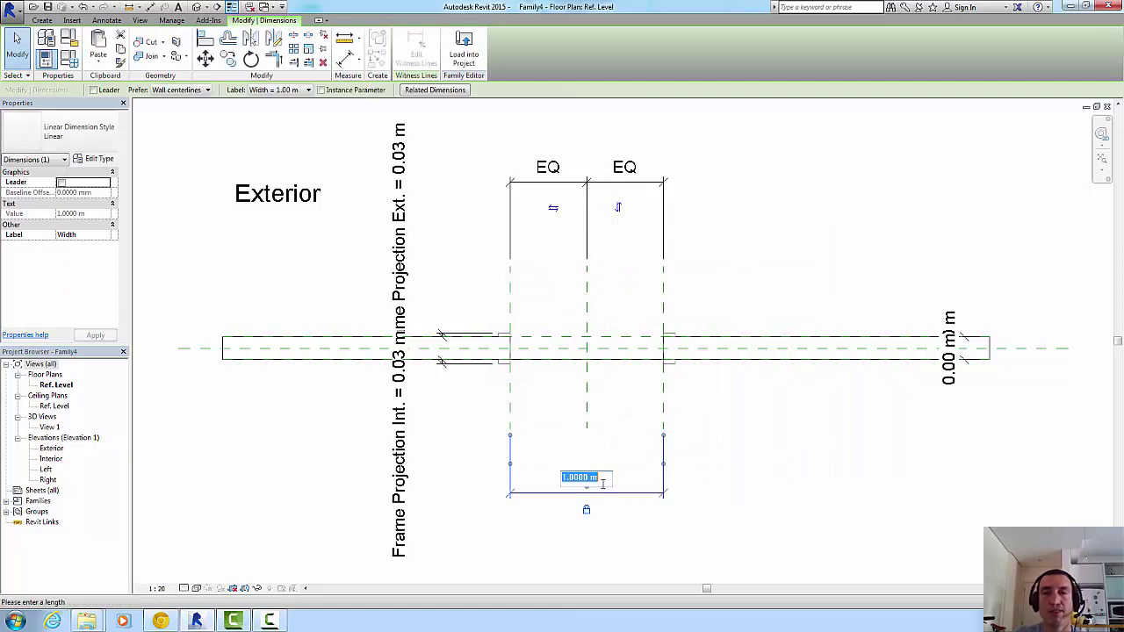
key("Return")
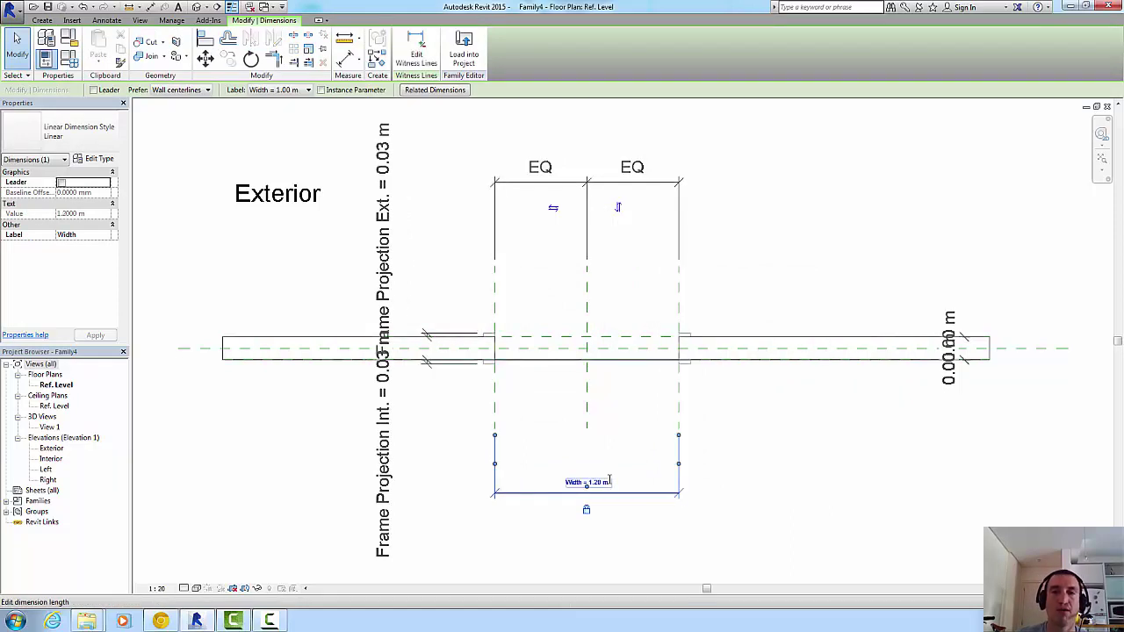
left_click(836, 449)
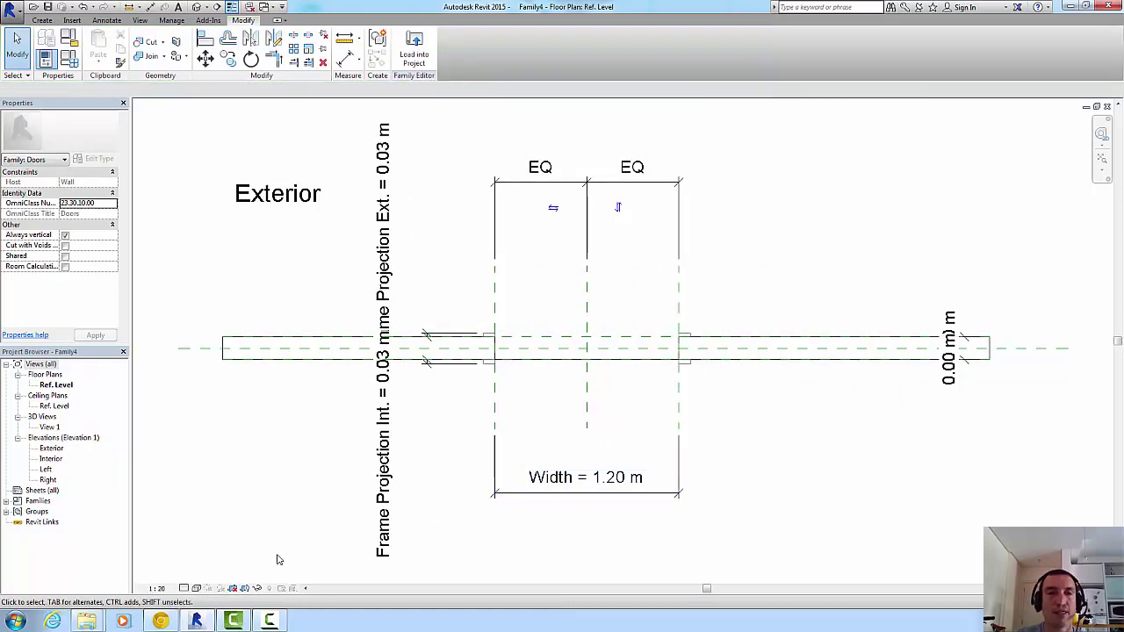
- In the Exterior elevation, change the door's Height dimension to 3.00 m
double_click(49, 448)
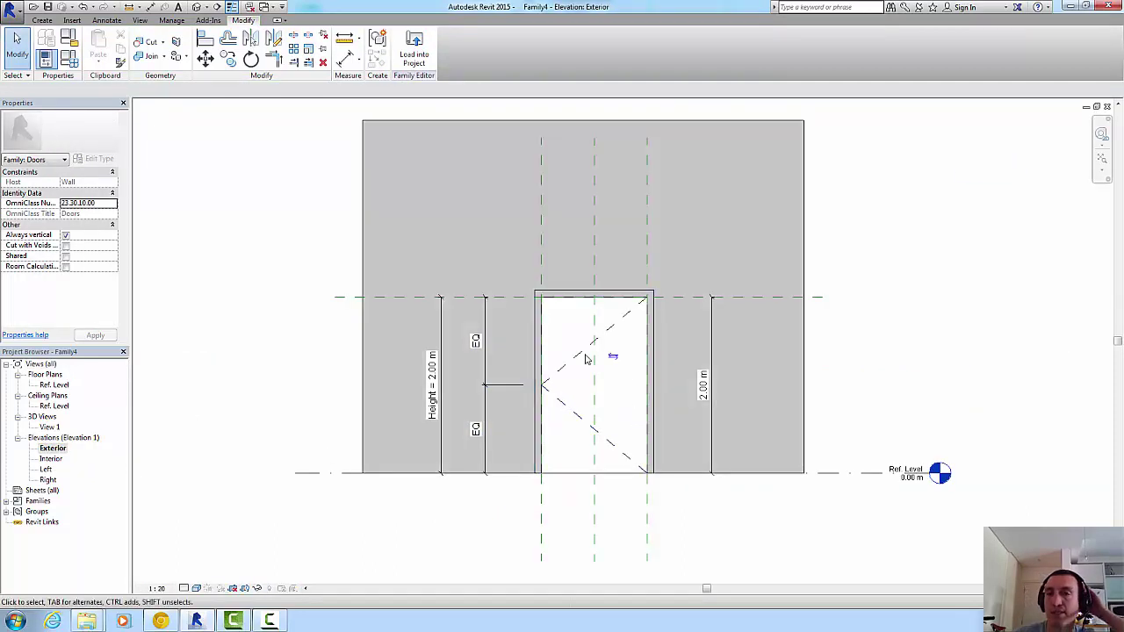
left_click(432, 384)
left_click(435, 384)
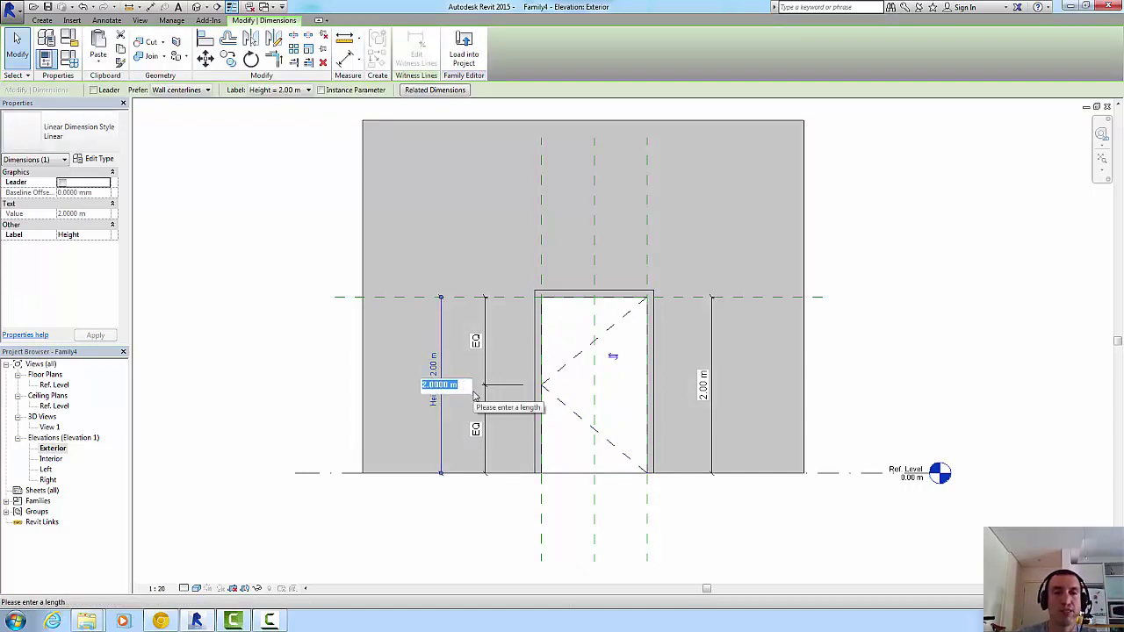
type("3")
key("Return")
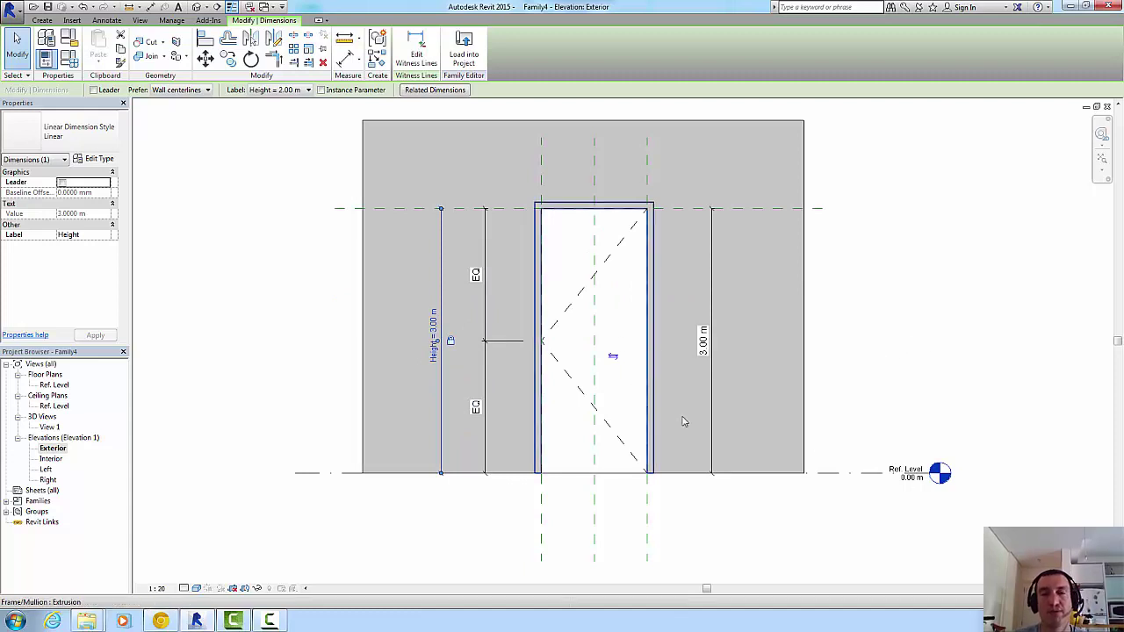
left_click(940, 375)
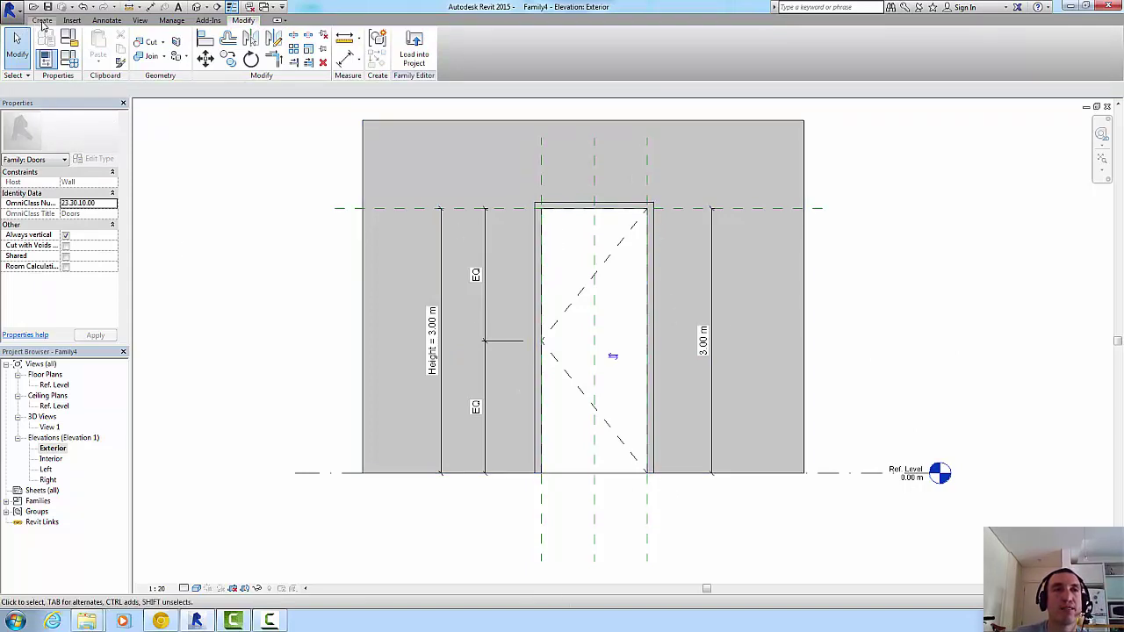
left_click(42, 20)
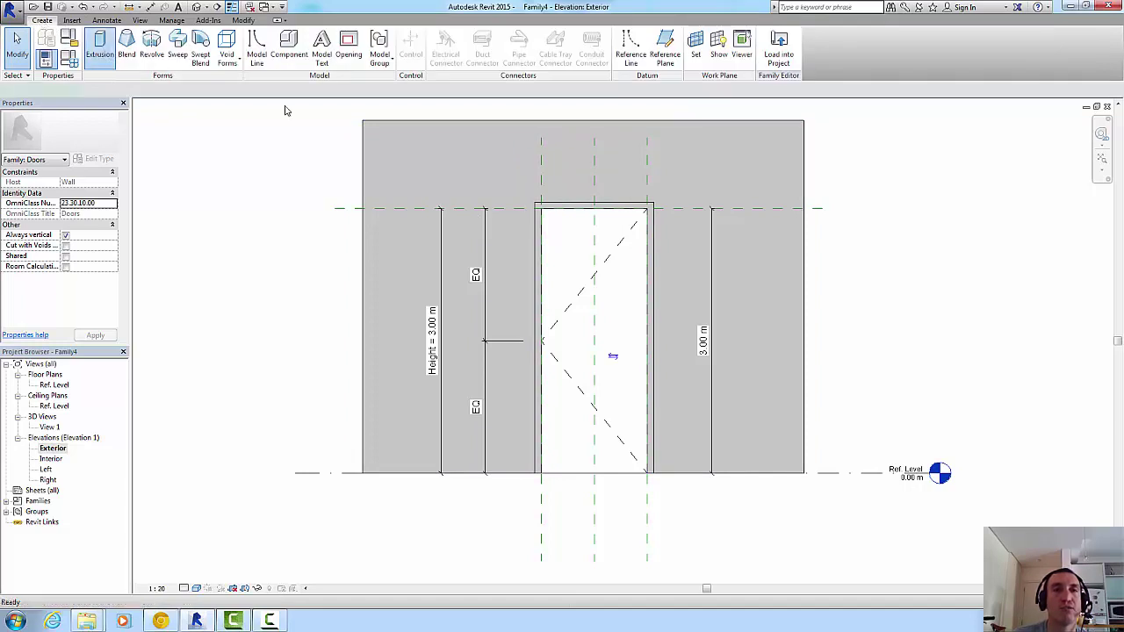
- Sketch a rectangular extrusion filling the door opening with a 0.02 m depth
left_click(100, 46)
left_click(439, 36)
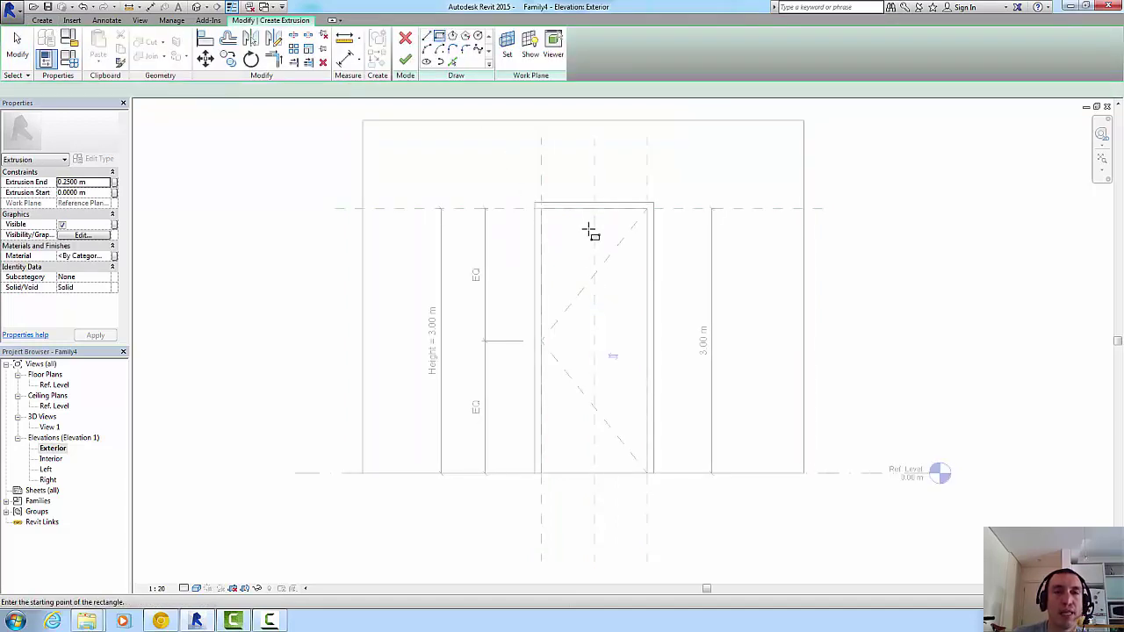
left_click(542, 209)
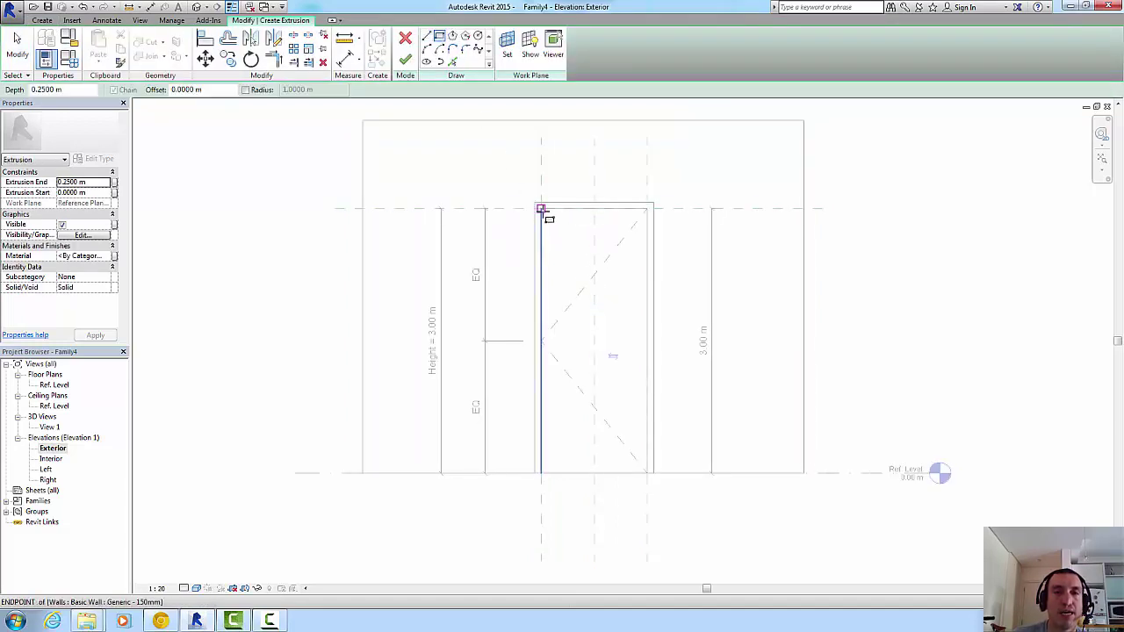
left_click(647, 473)
type(".02")
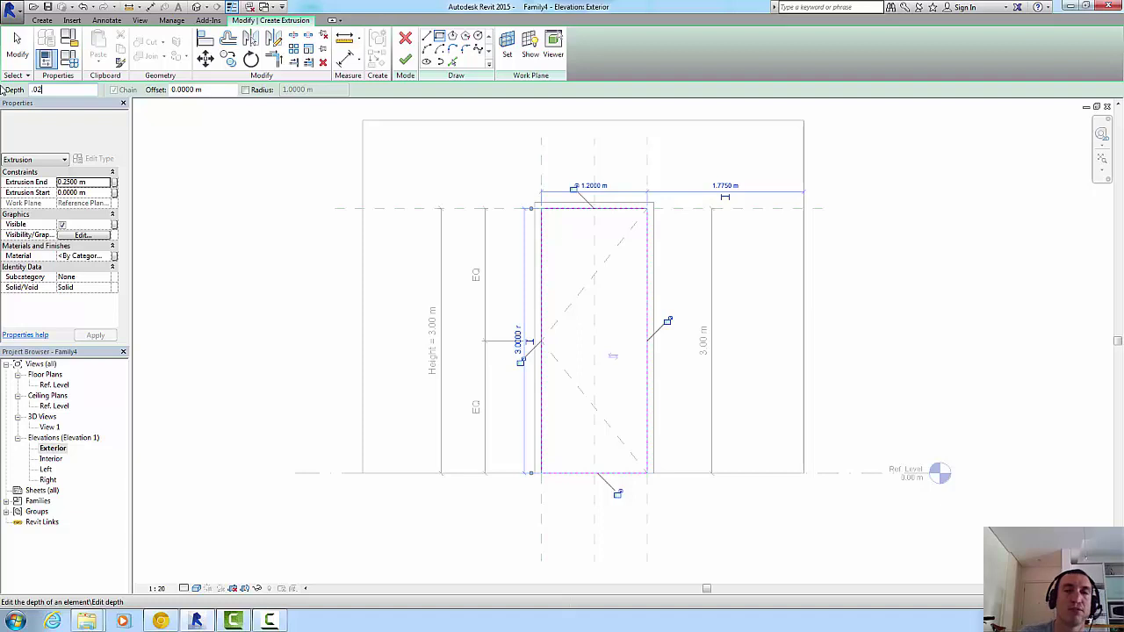
key("Return")
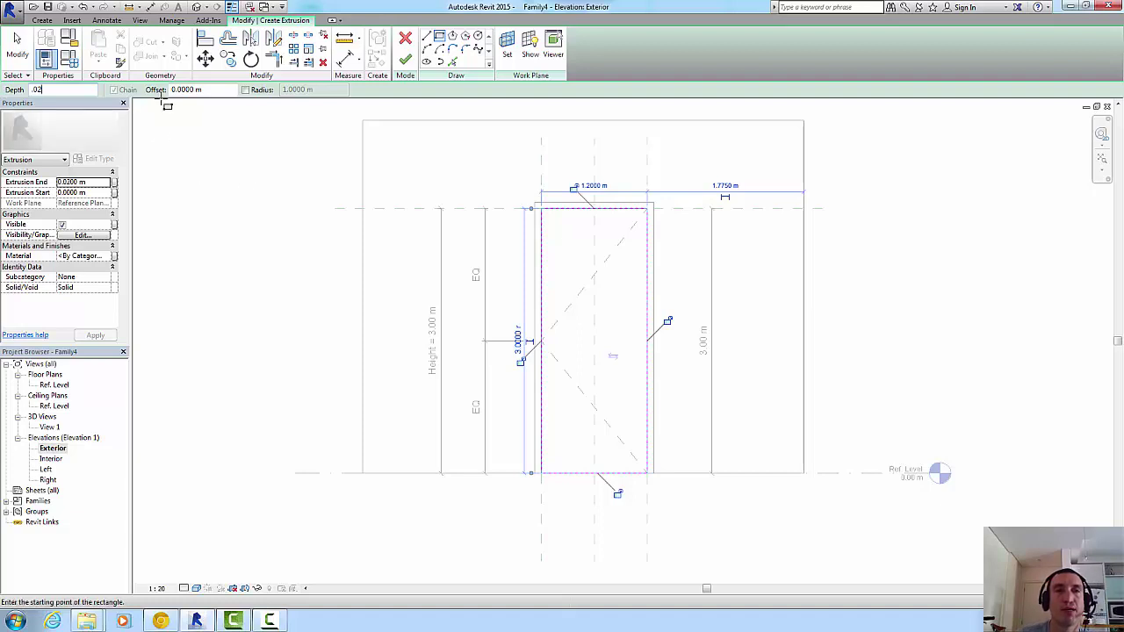
left_click(19, 51)
- Add two tall narrow rectangular cut-outs inside the panel and finish the extrusion
scroll(592, 270, "up", 1)
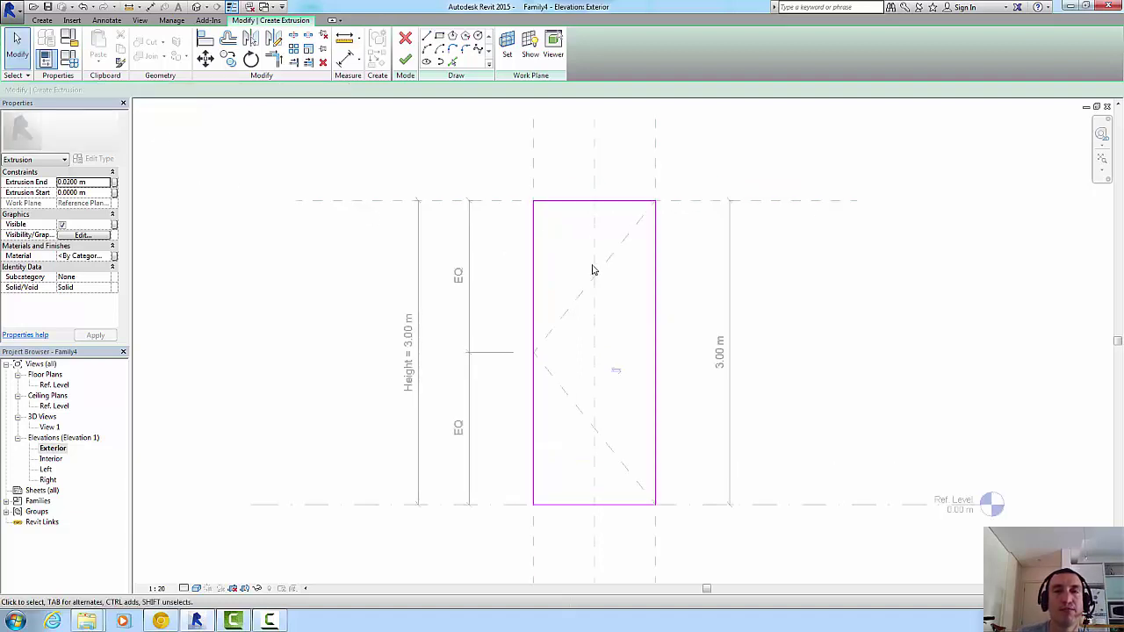
scroll(592, 269, "up", 1)
scroll(527, 184, "down", 2)
scroll(536, 184, "up", 1)
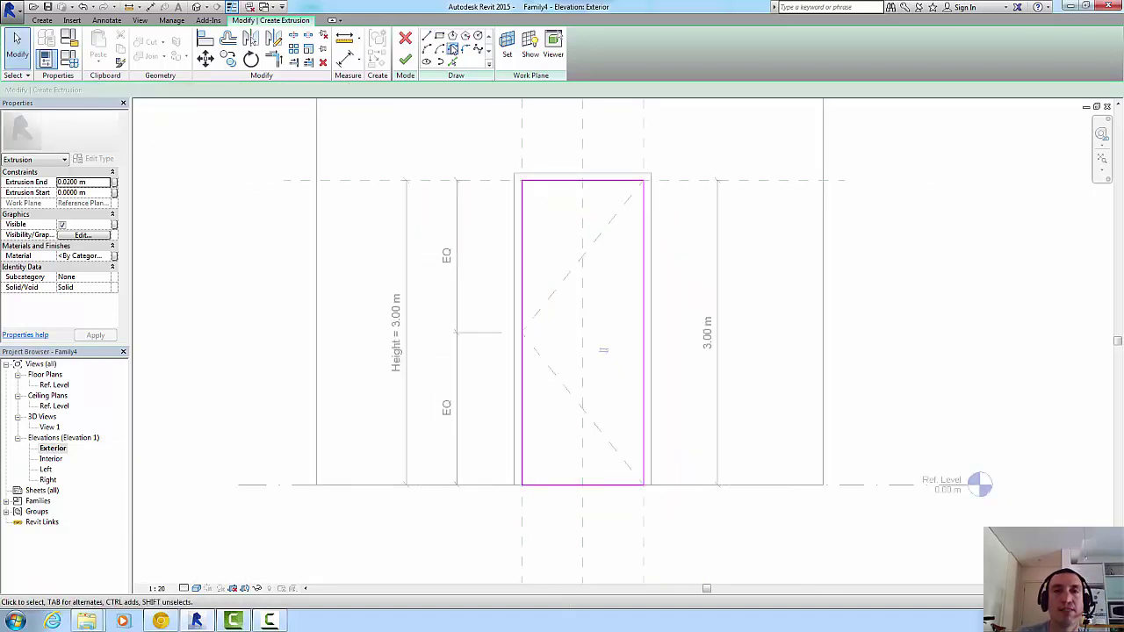
left_click(442, 38)
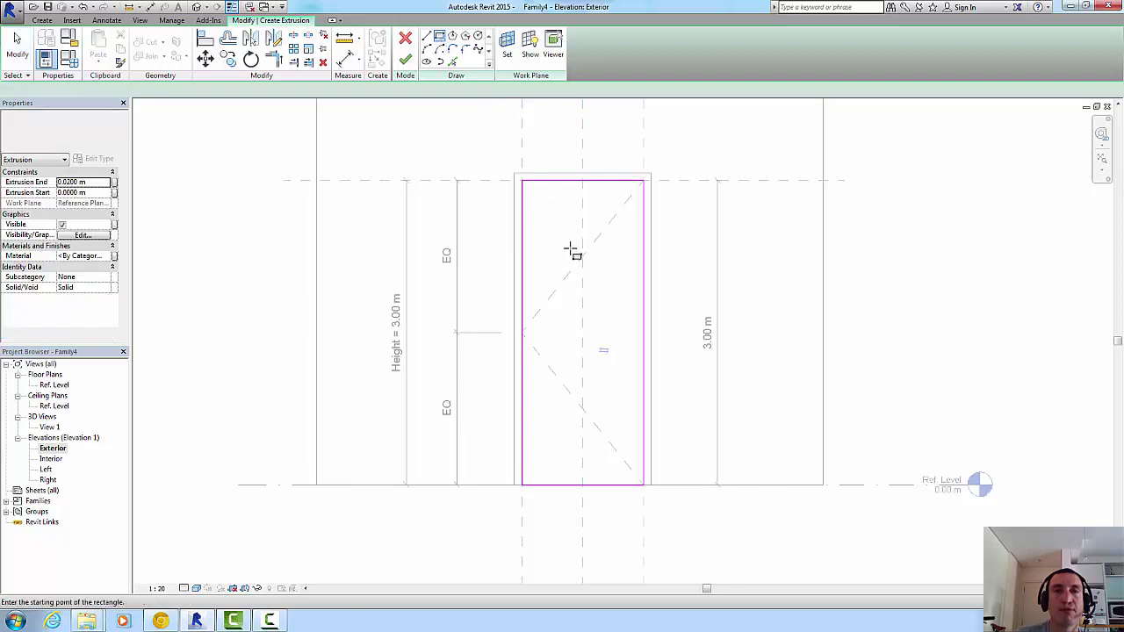
left_click(539, 201)
left_click(568, 417)
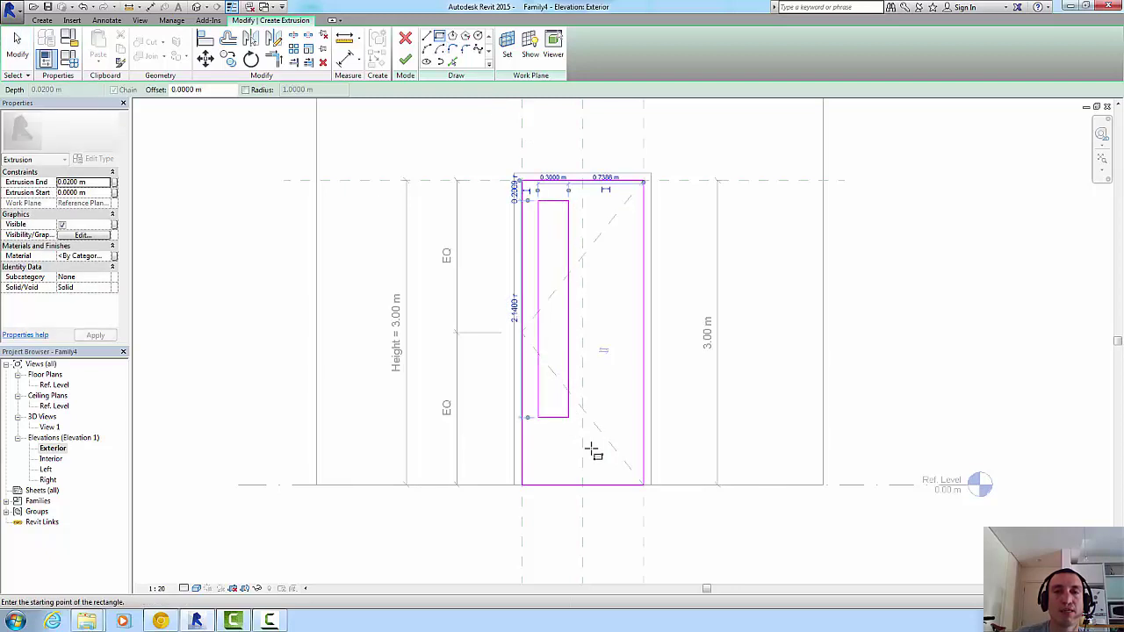
left_click(597, 462)
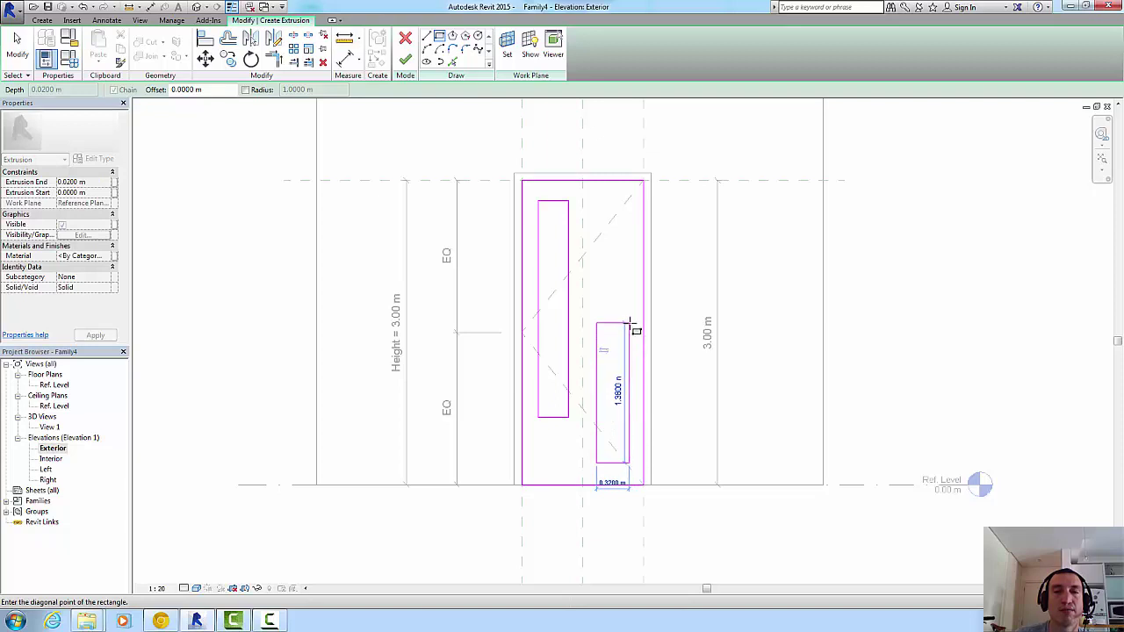
left_click(629, 324)
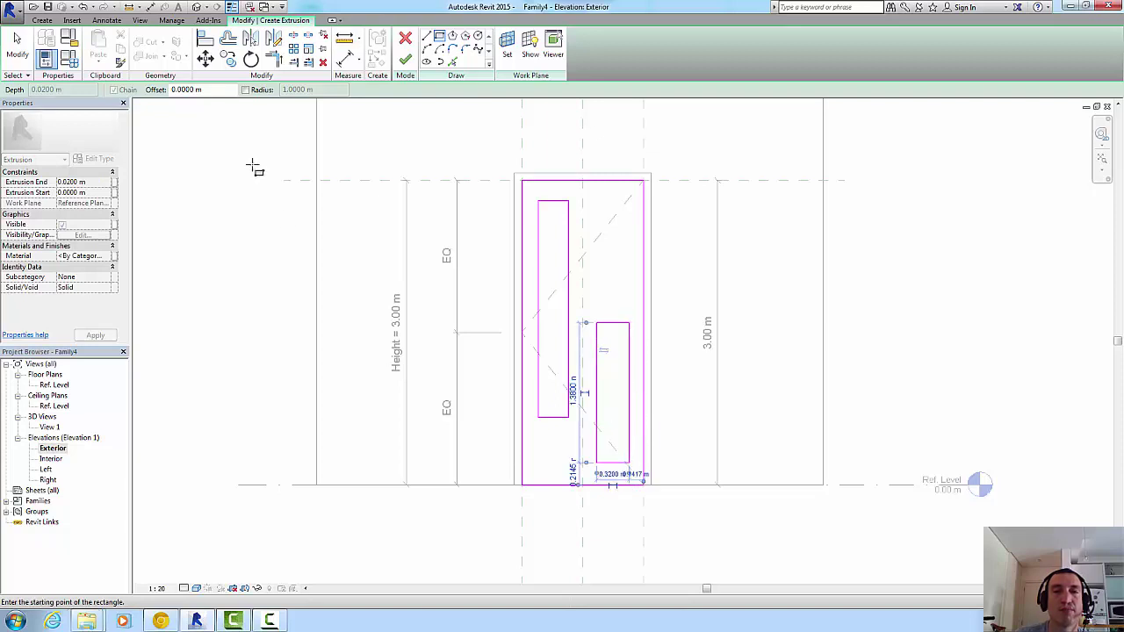
left_click(406, 62)
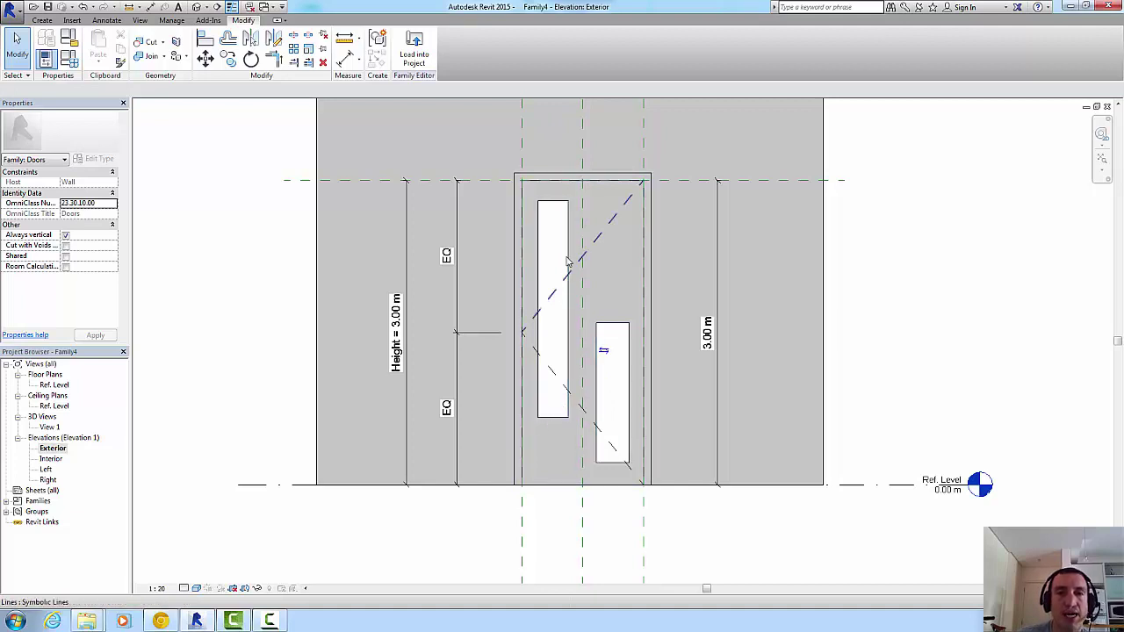
- Pick the upper-left cut-out's edges as the sweep path, excluding the lower-right opening's lines
left_click(42, 21)
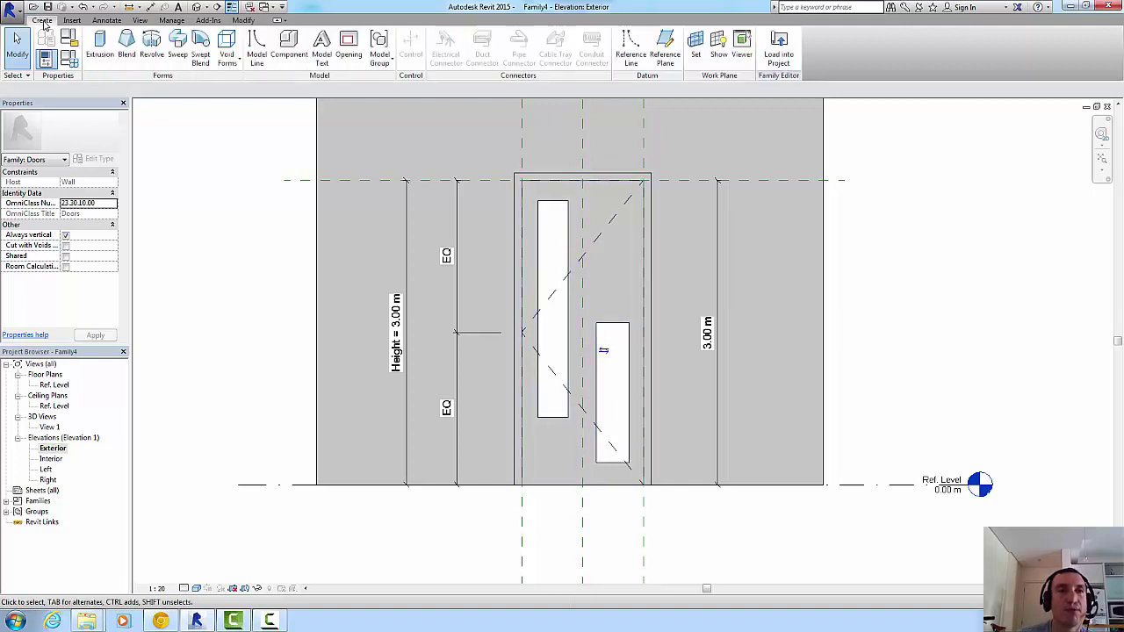
left_click(176, 49)
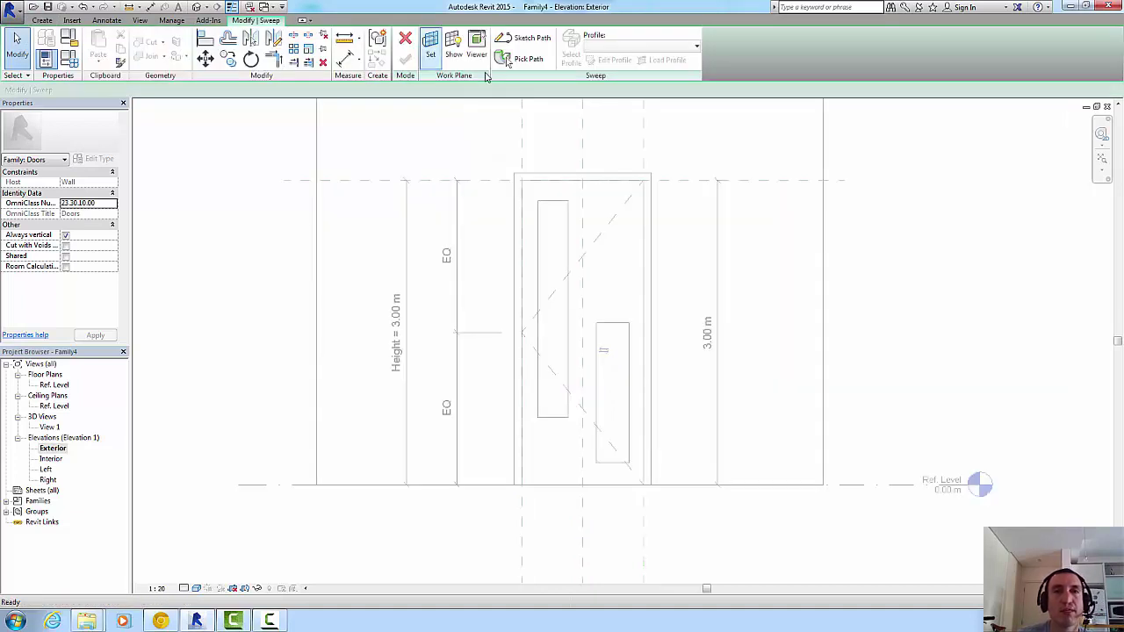
left_click(506, 67)
left_click(538, 238)
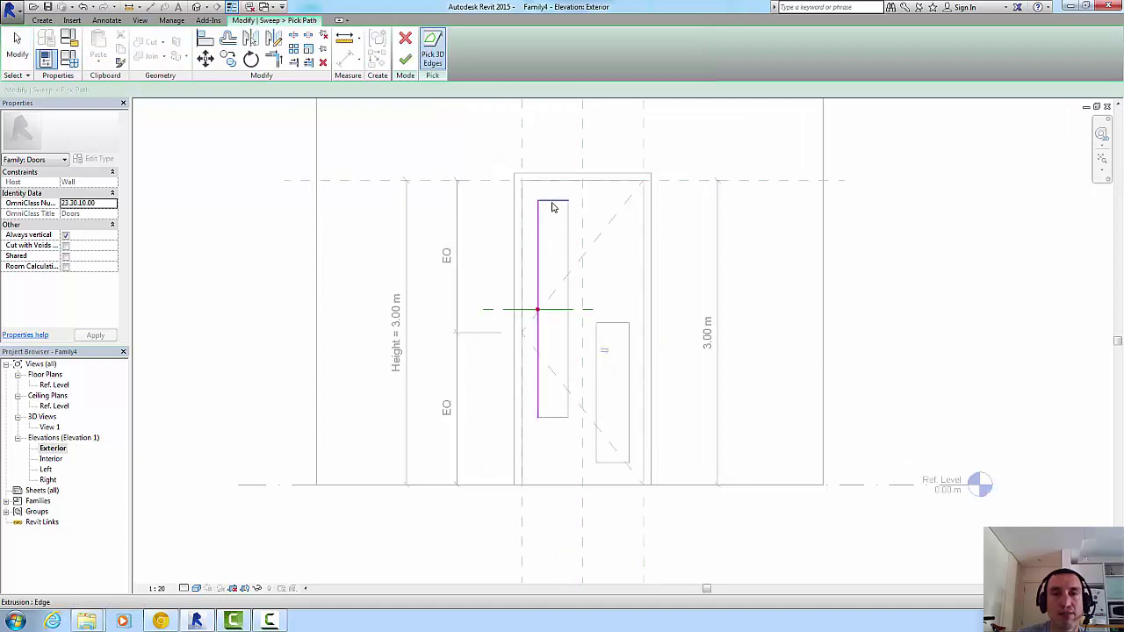
left_click(567, 225)
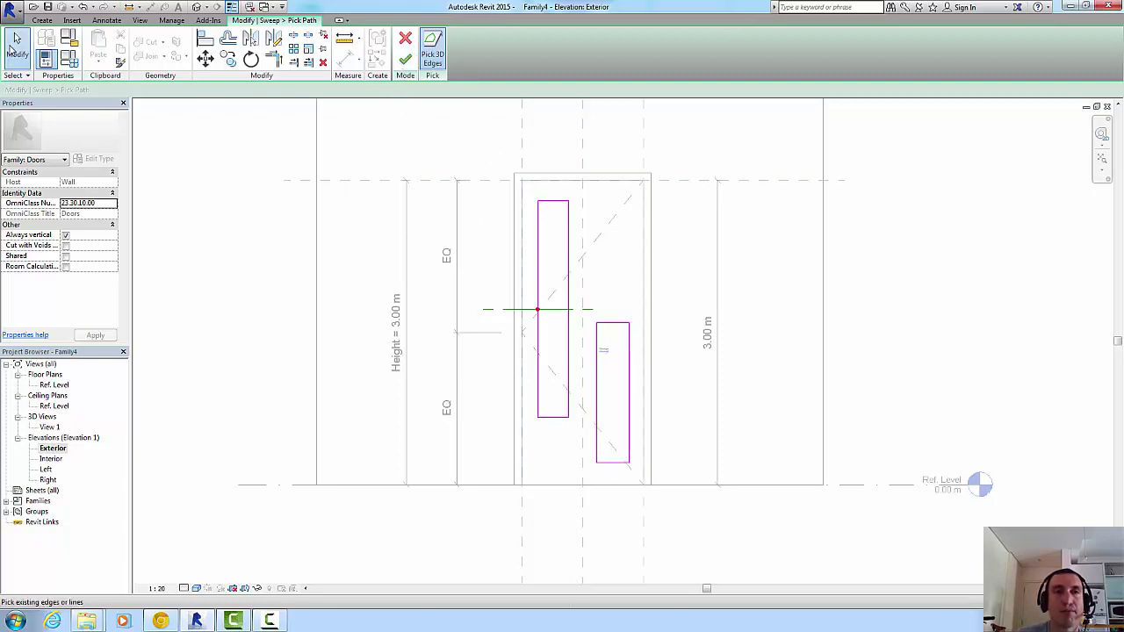
left_click_drag(590, 295, 648, 494)
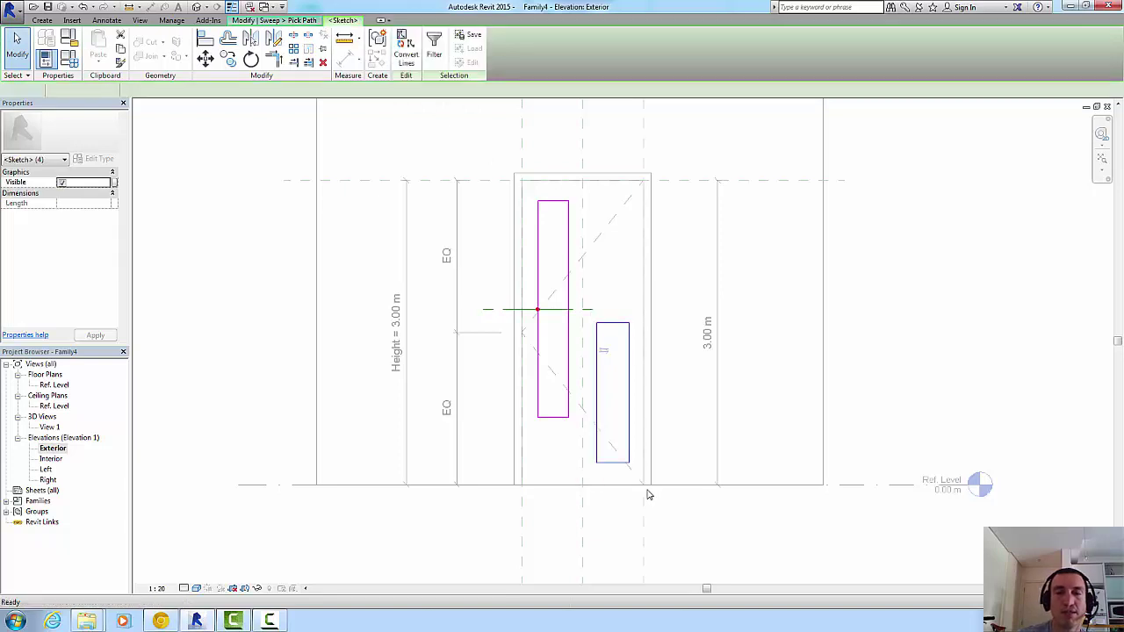
left_click(635, 477)
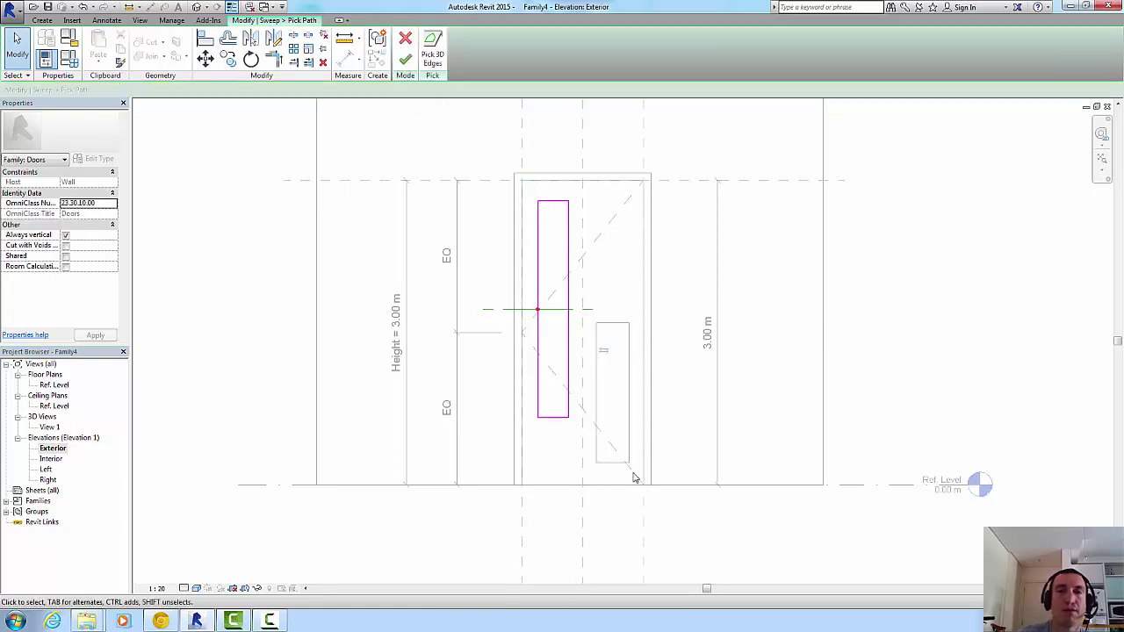
left_click(406, 61)
- Begin editing the sweep profile in the Floor Plan: Ref. Level view, zoomed to the origin
left_click(625, 63)
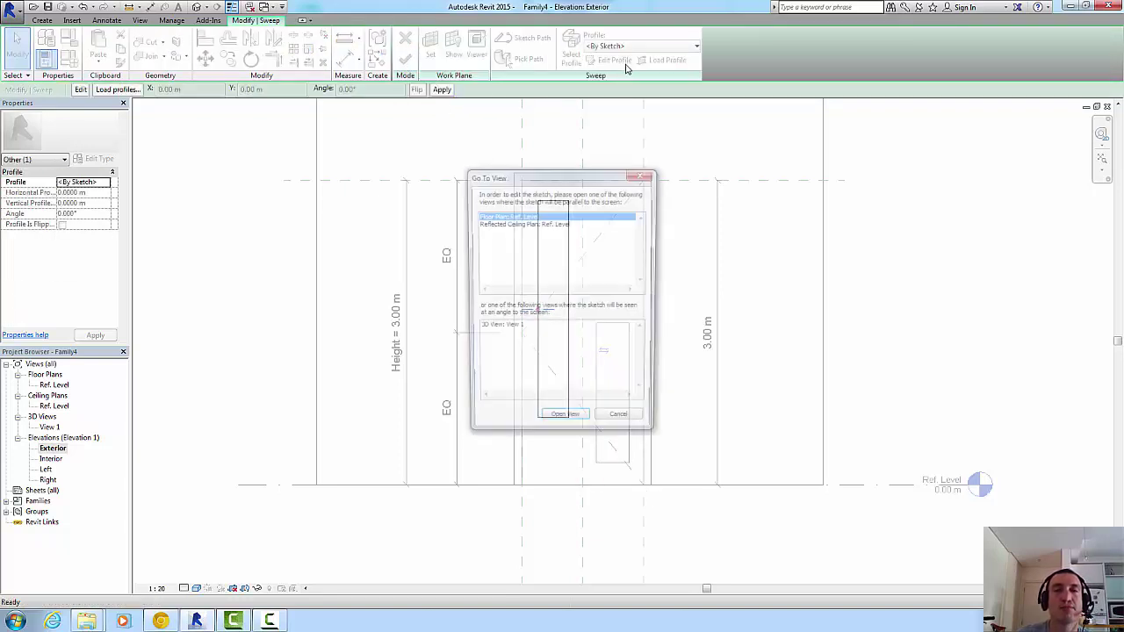
left_click(564, 424)
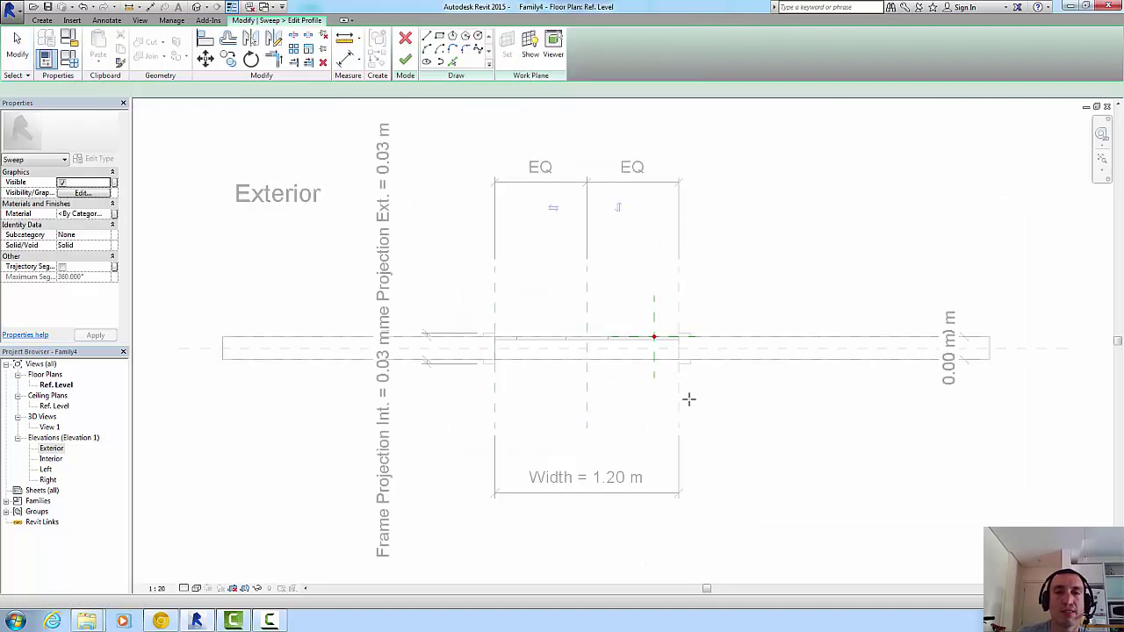
scroll(641, 319, "up", 3)
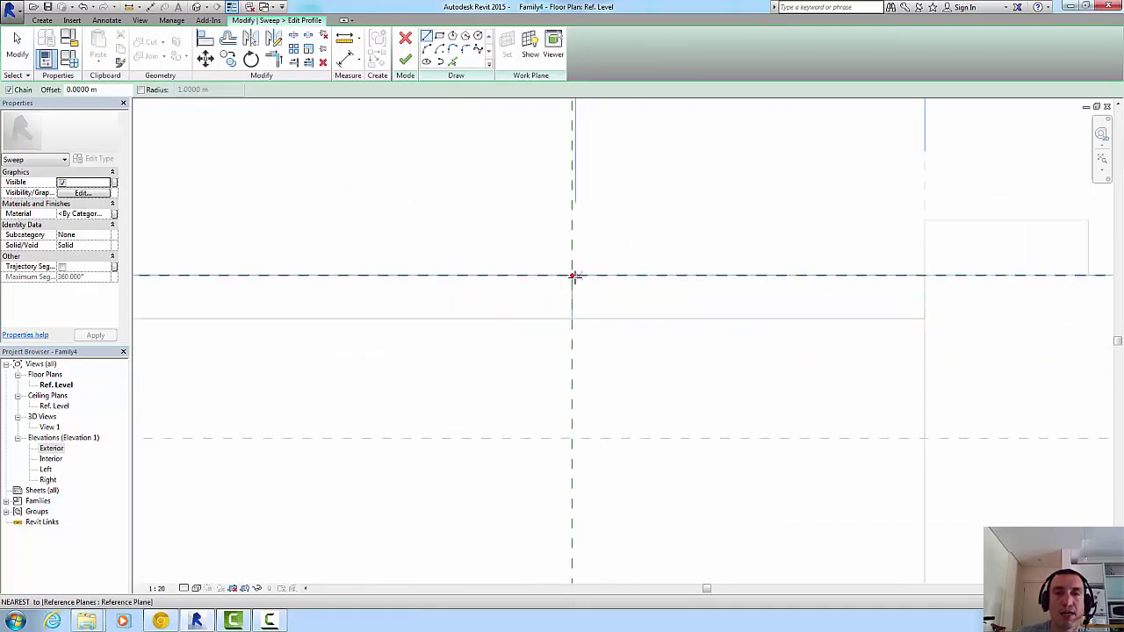
scroll(588, 282, "down", 4)
scroll(589, 283, "up", 2)
scroll(583, 289, "up", 3)
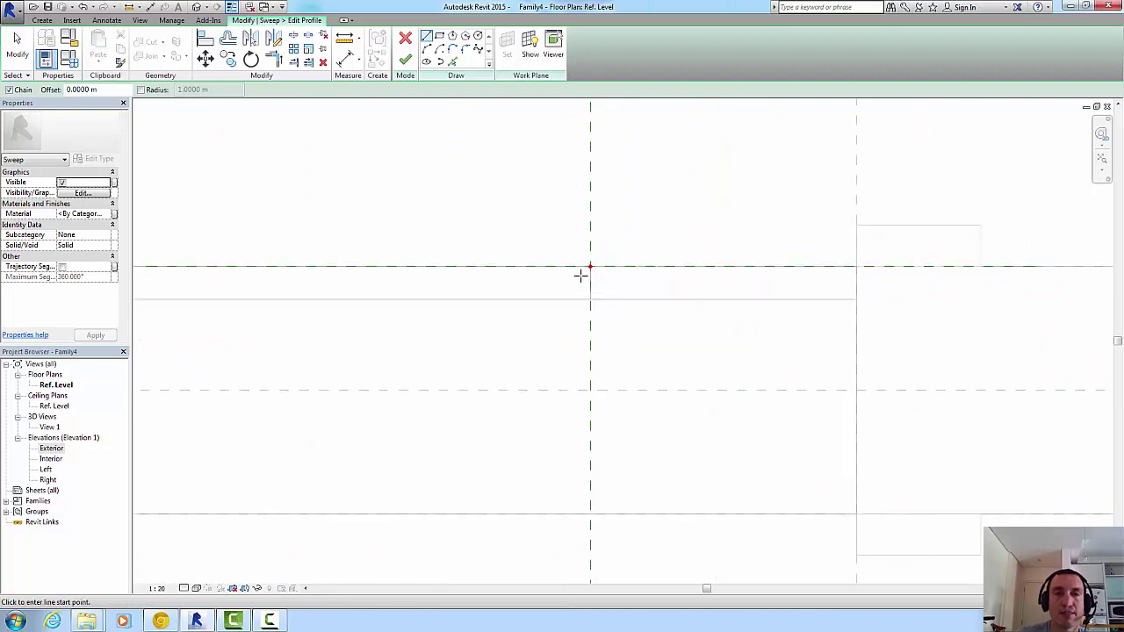
scroll(579, 273, "up", 2)
- Draw a thin rectangular profile starting at the origin and finish the profile
left_click(597, 259)
scroll(597, 259, "up", 2)
scroll(595, 260, "up", 2)
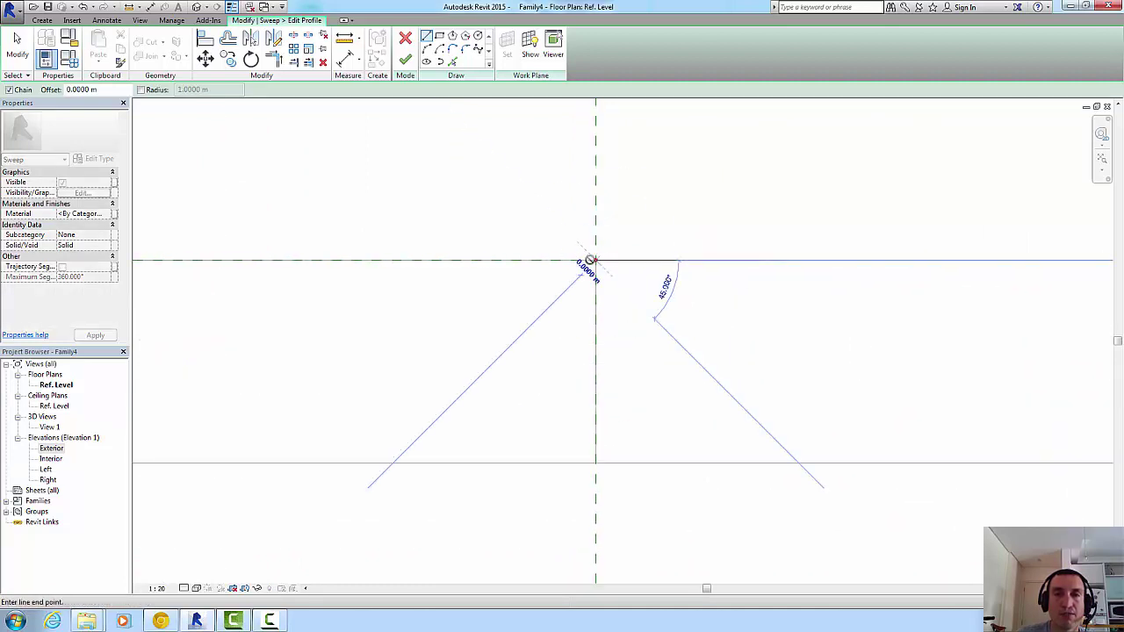
left_click(583, 260)
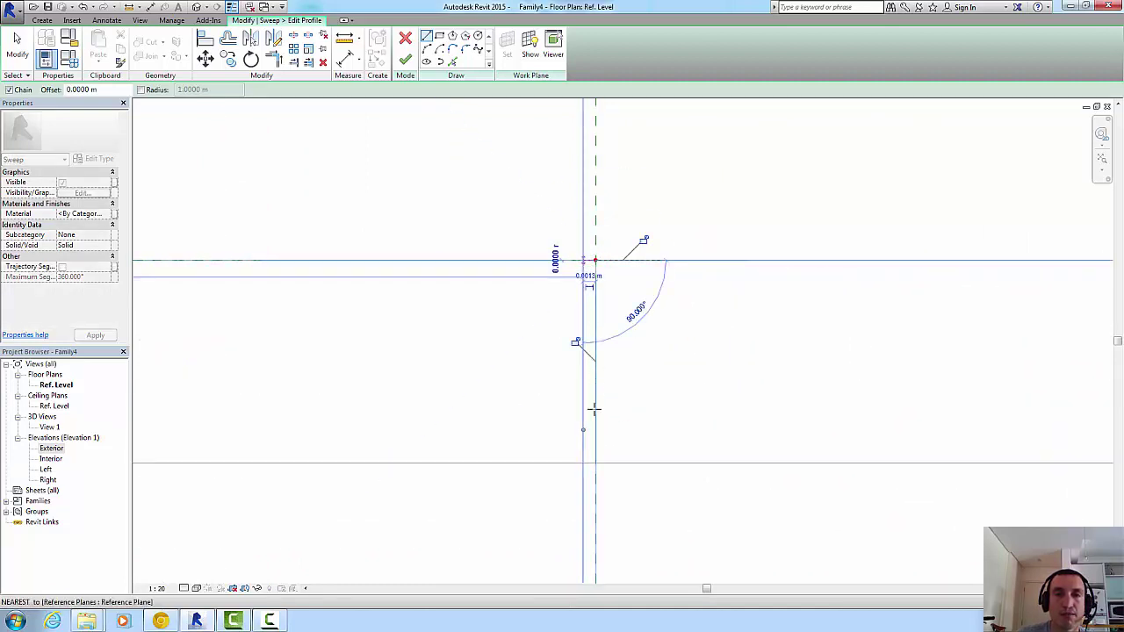
left_click(583, 463)
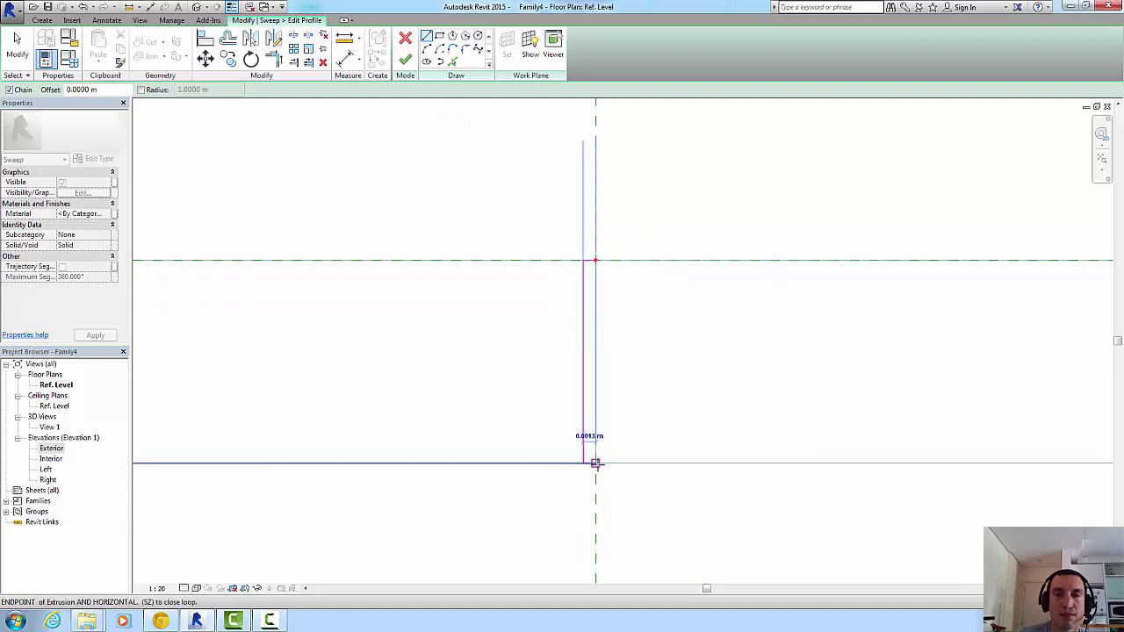
left_click(595, 464)
left_click(595, 260)
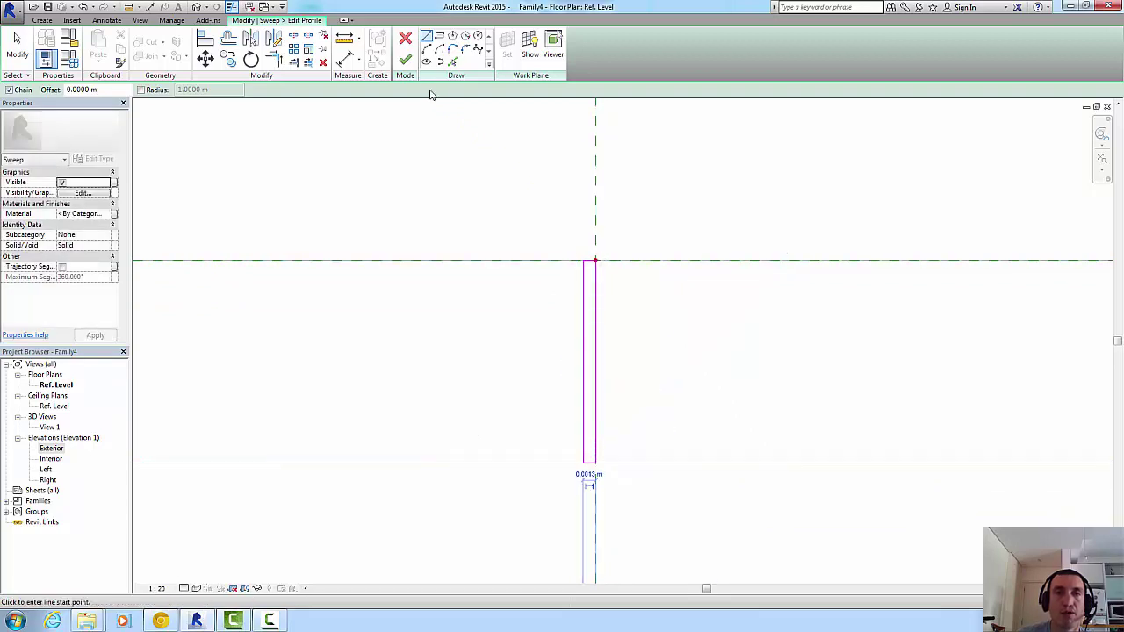
left_click(407, 63)
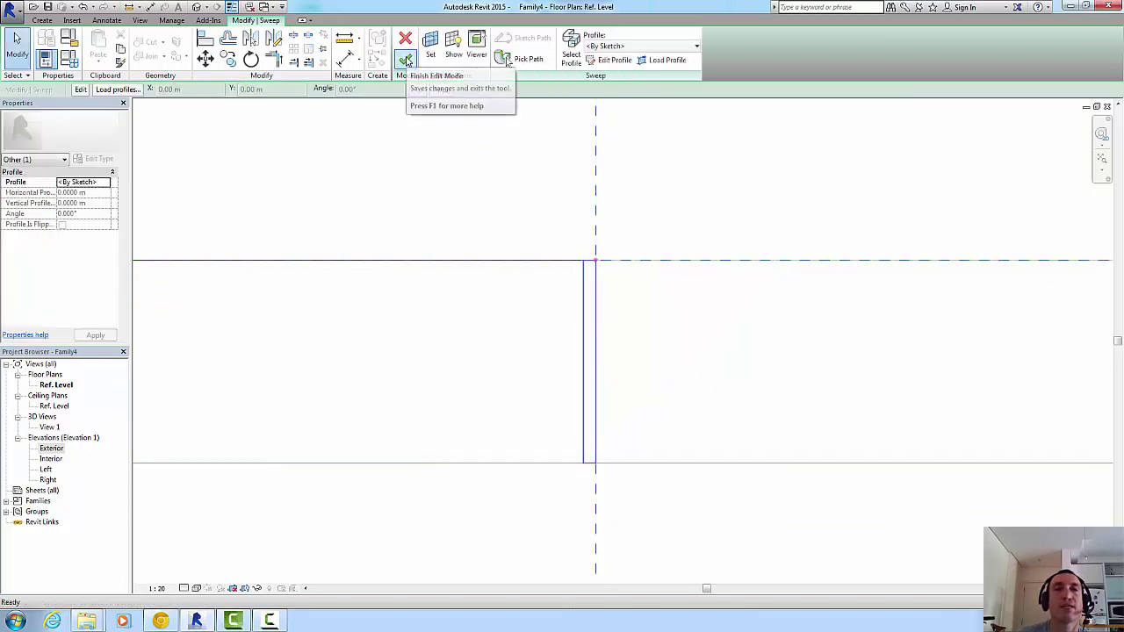
- Finish the frame sweep and view the door in the default 3D view from the right
left_click(407, 63)
left_click(140, 21)
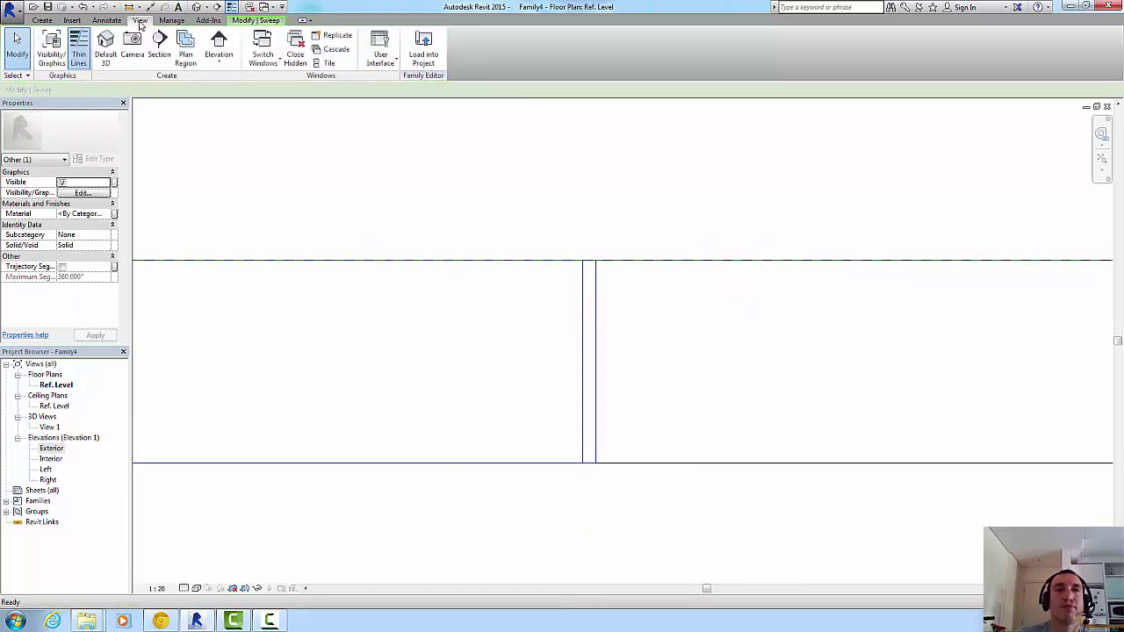
left_click(106, 49)
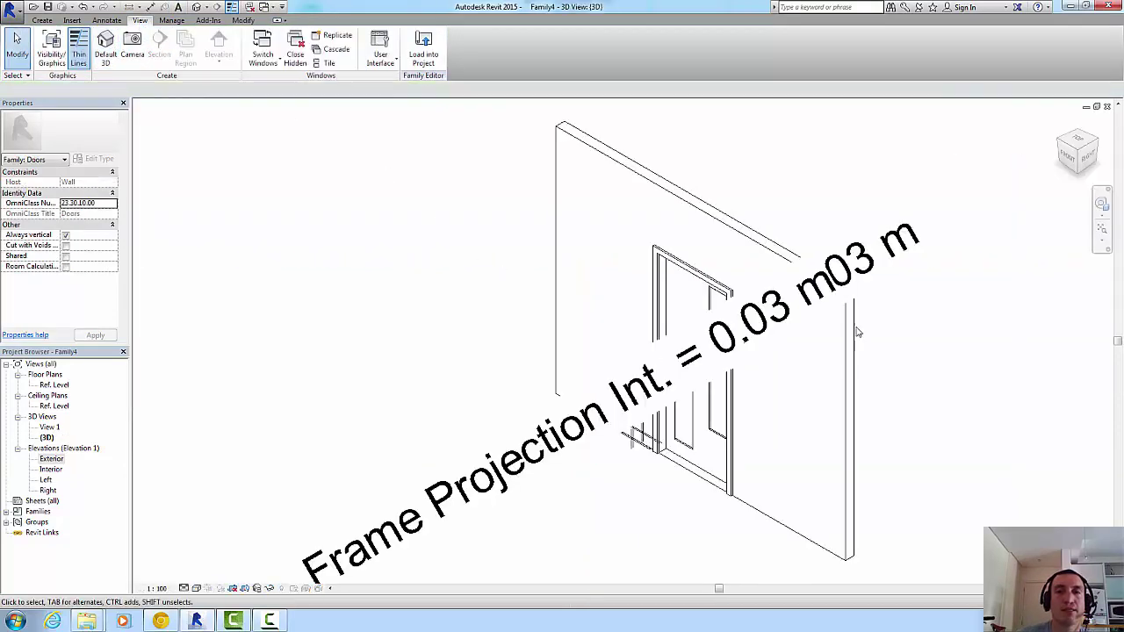
left_click(1073, 164)
- Temporarily hide the Frame Projection Int. dimension in the 3D view
left_click_drag(991, 371, 197, 588)
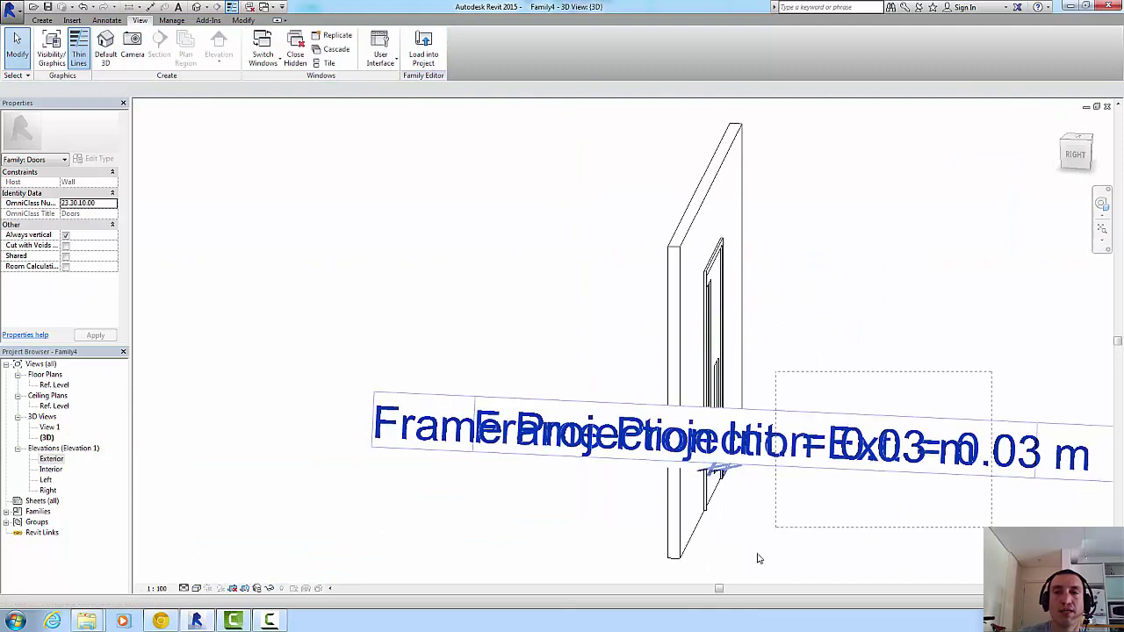
left_click(843, 411)
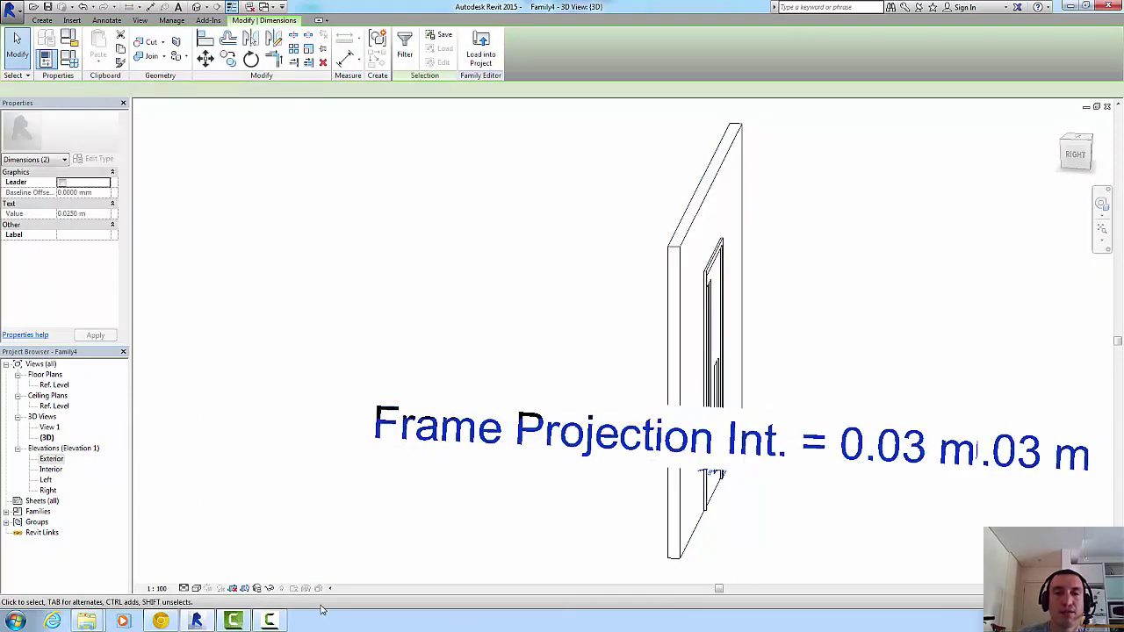
left_click(268, 592)
left_click(295, 555)
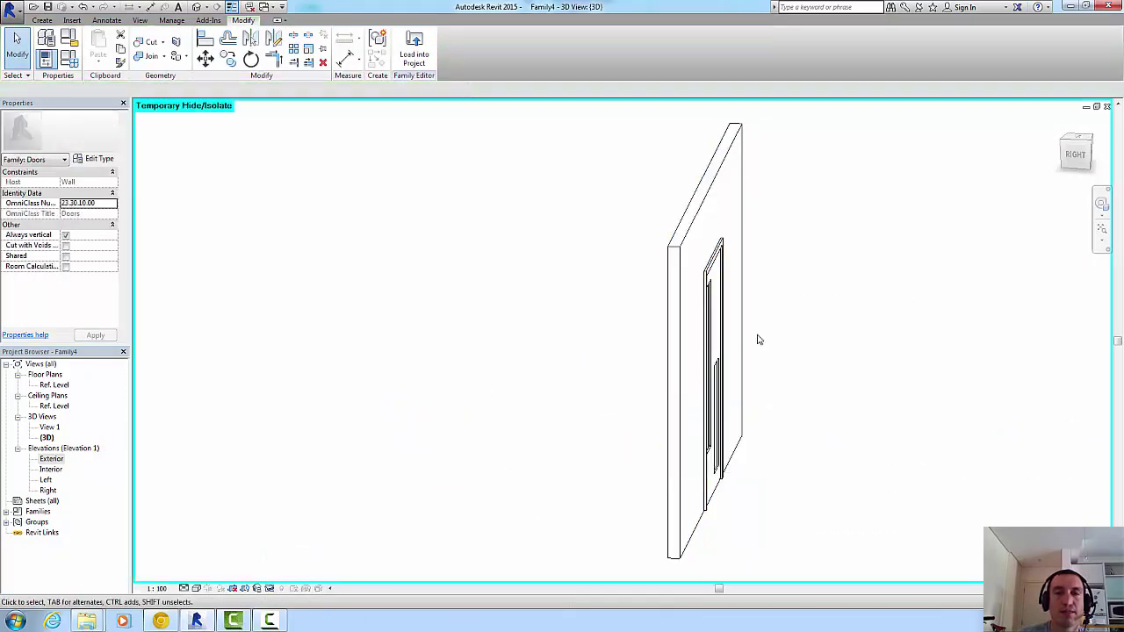
- Orbit the isometric view and inspect the frame sweep and the door panel extrusion
left_click(1078, 158)
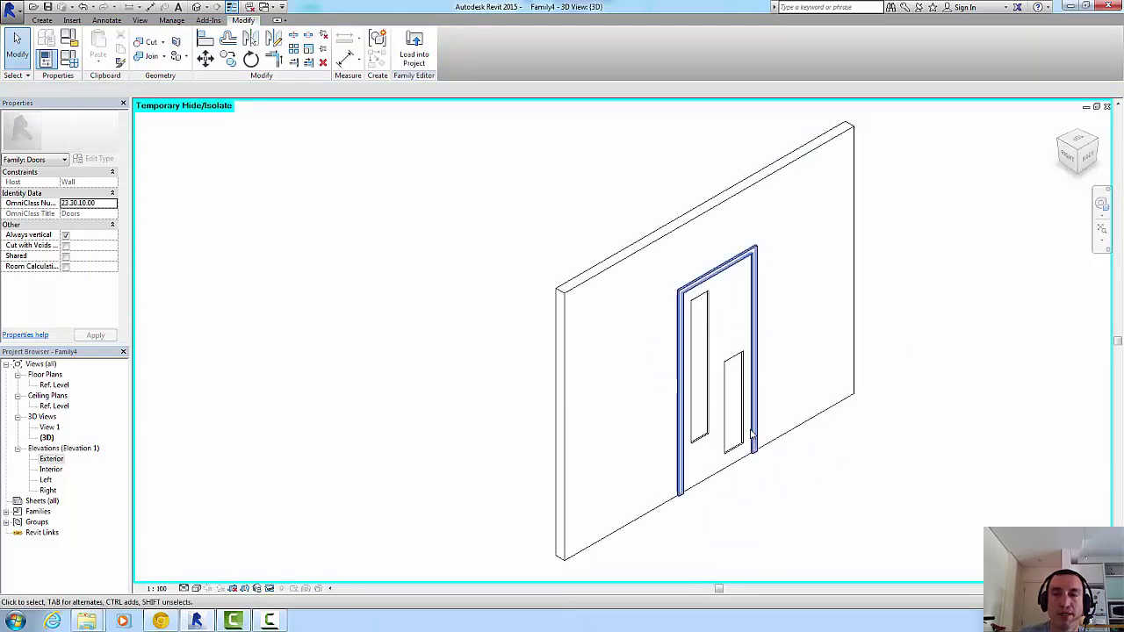
scroll(722, 457, "up", 5)
scroll(459, 414, "up", 2)
scroll(547, 462, "up", 2)
scroll(541, 465, "up", 2)
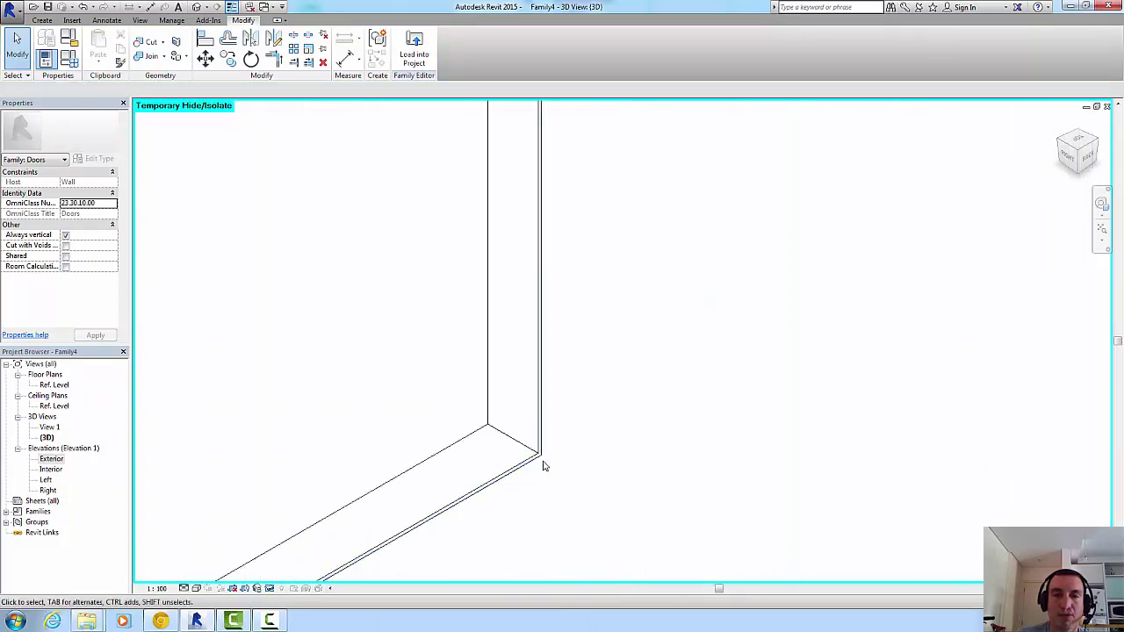
scroll(537, 450, "up", 1)
left_click(537, 450)
scroll(582, 334, "down", 2)
scroll(598, 290, "down", 2)
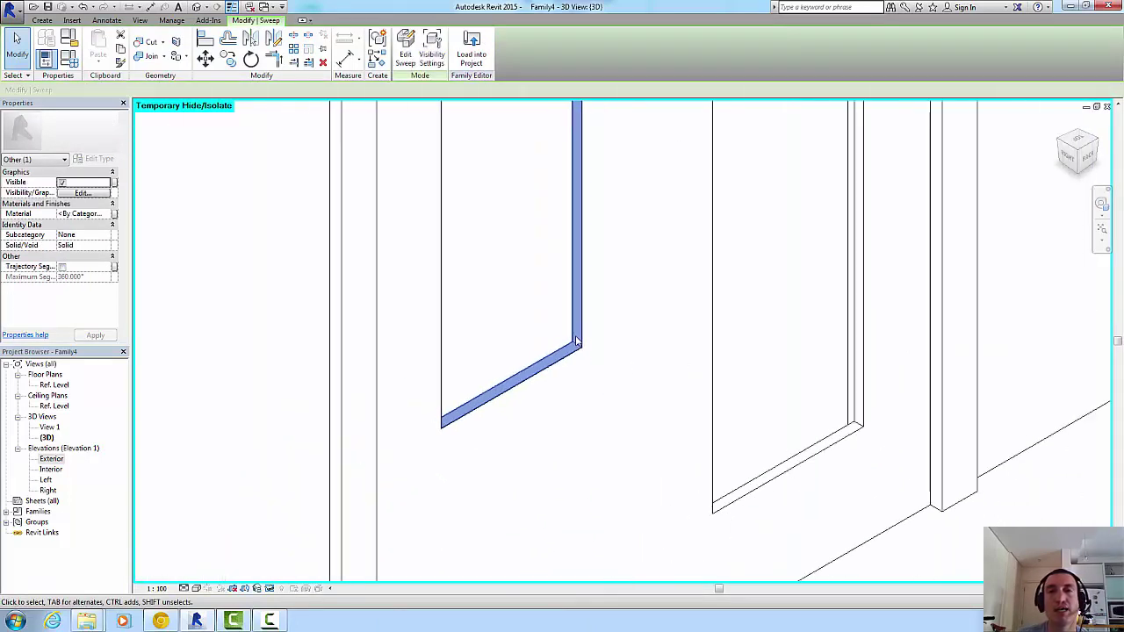
scroll(619, 235, "down", 2)
scroll(1004, 263, "down", 2)
scroll(1003, 264, "down", 2)
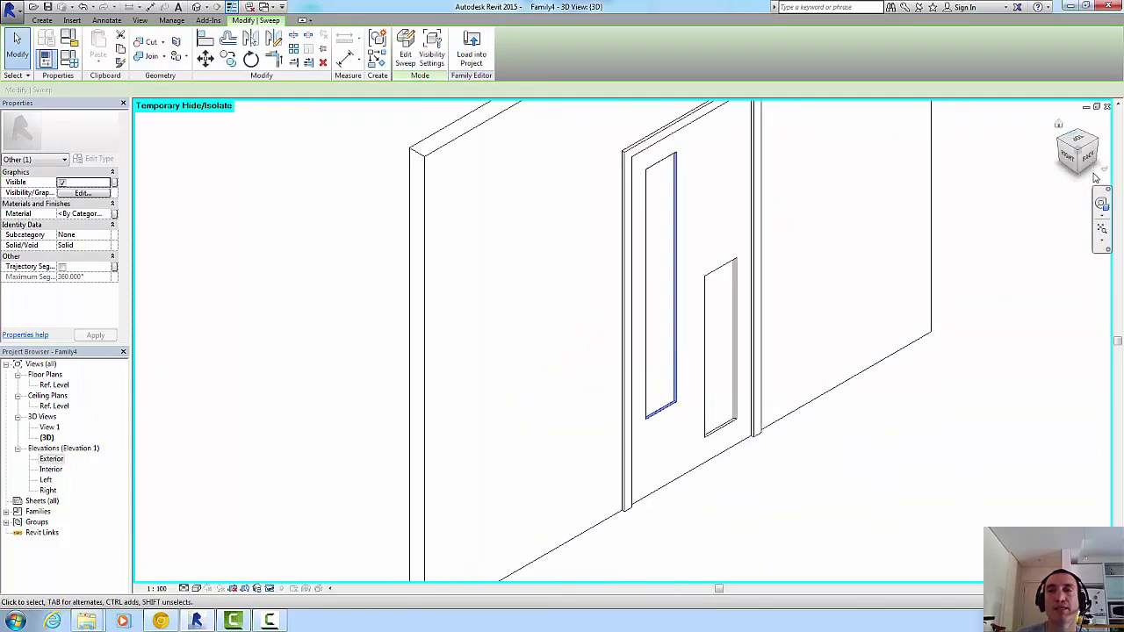
middle_click_drag(658, 281, 748, 148, "shift")
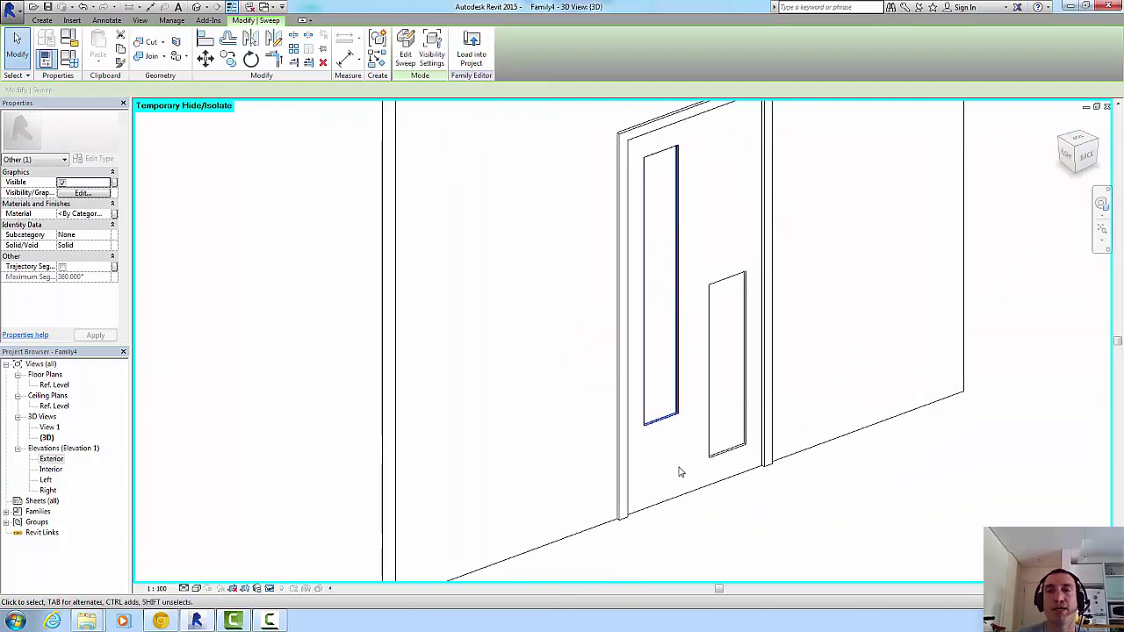
left_click(692, 497)
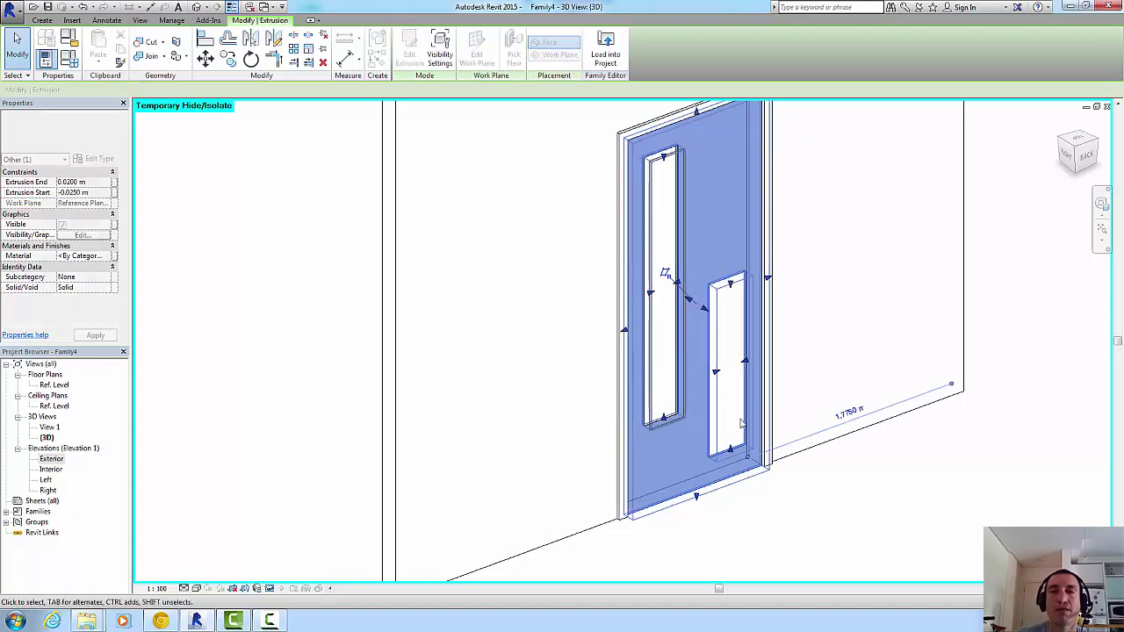
left_click(825, 522)
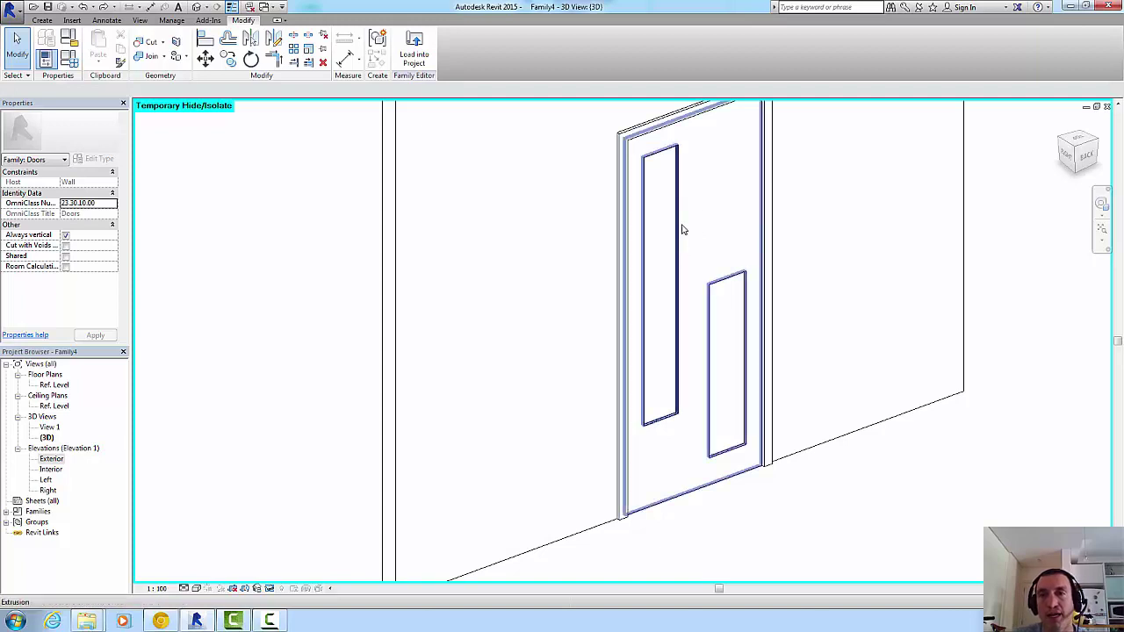
- In the Exterior elevation, pick the lower-right opening's edges as a new sweep path
double_click(51, 460)
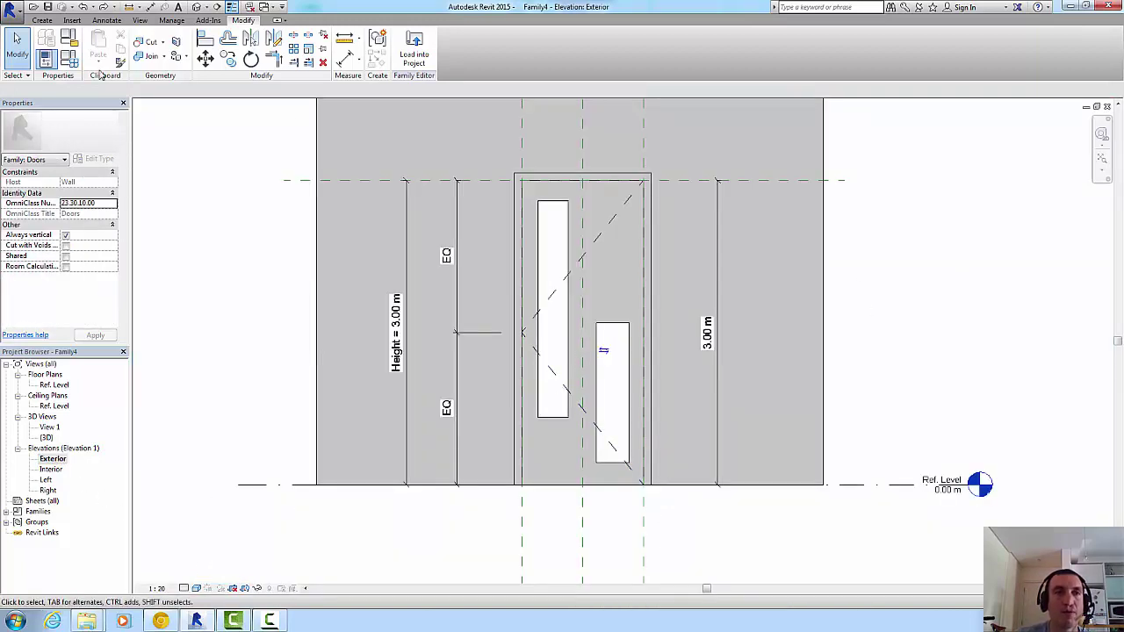
left_click(40, 20)
left_click(178, 44)
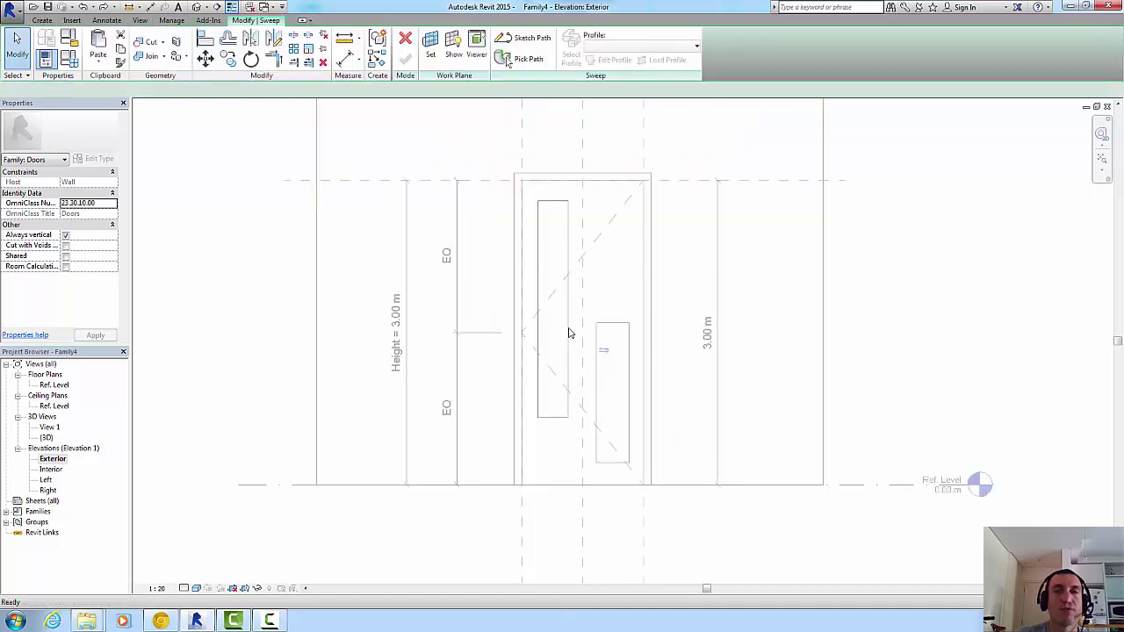
left_click(512, 63)
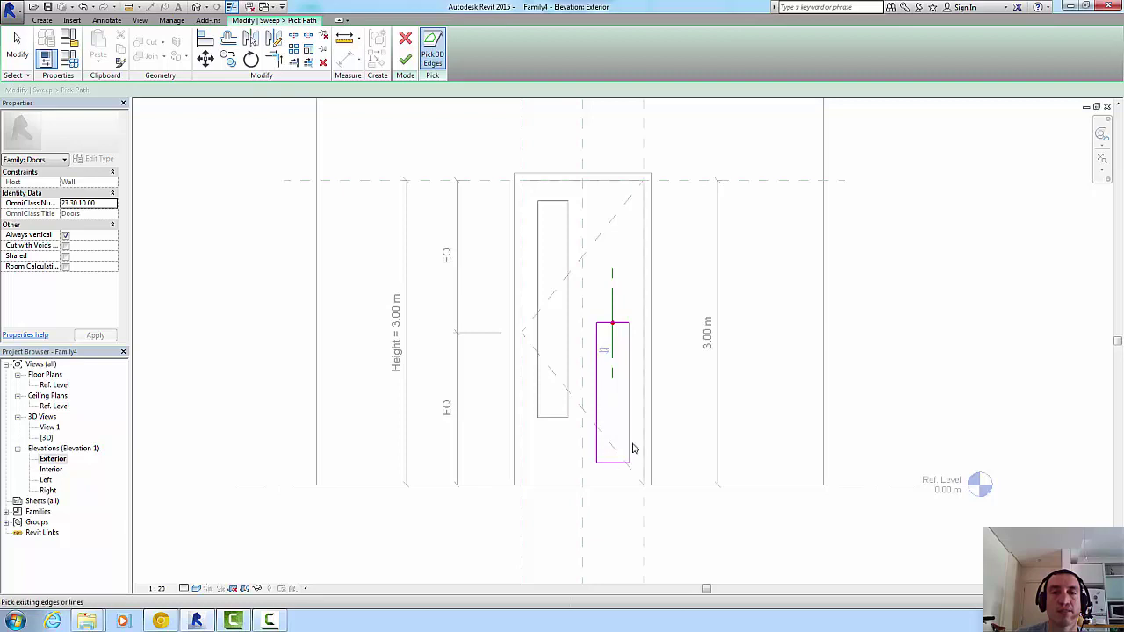
left_click(404, 60)
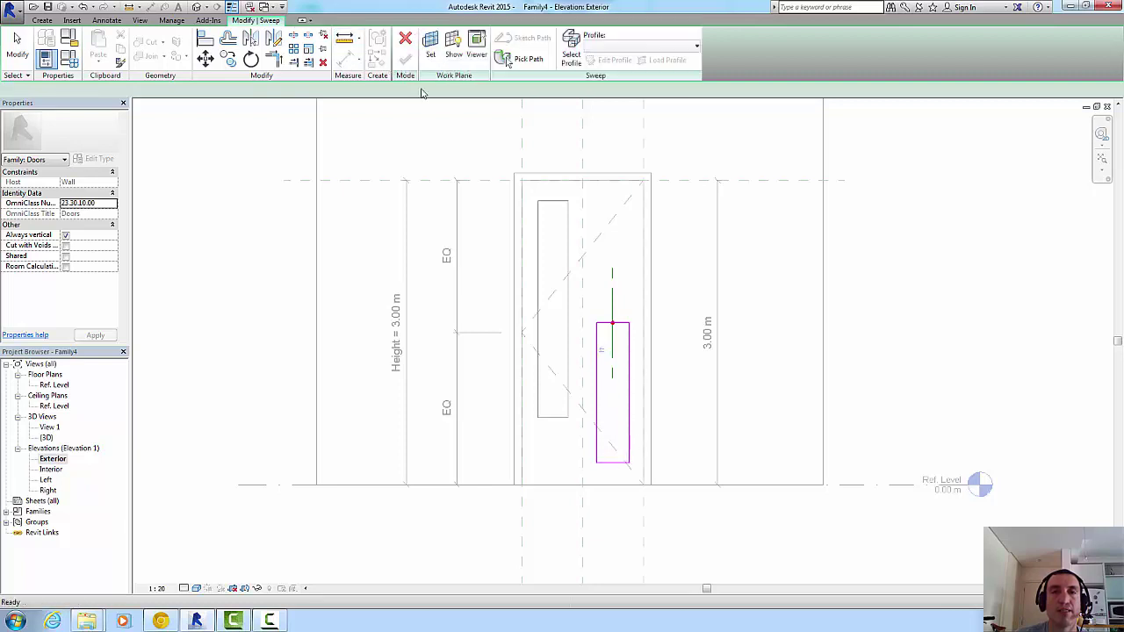
left_click(606, 62)
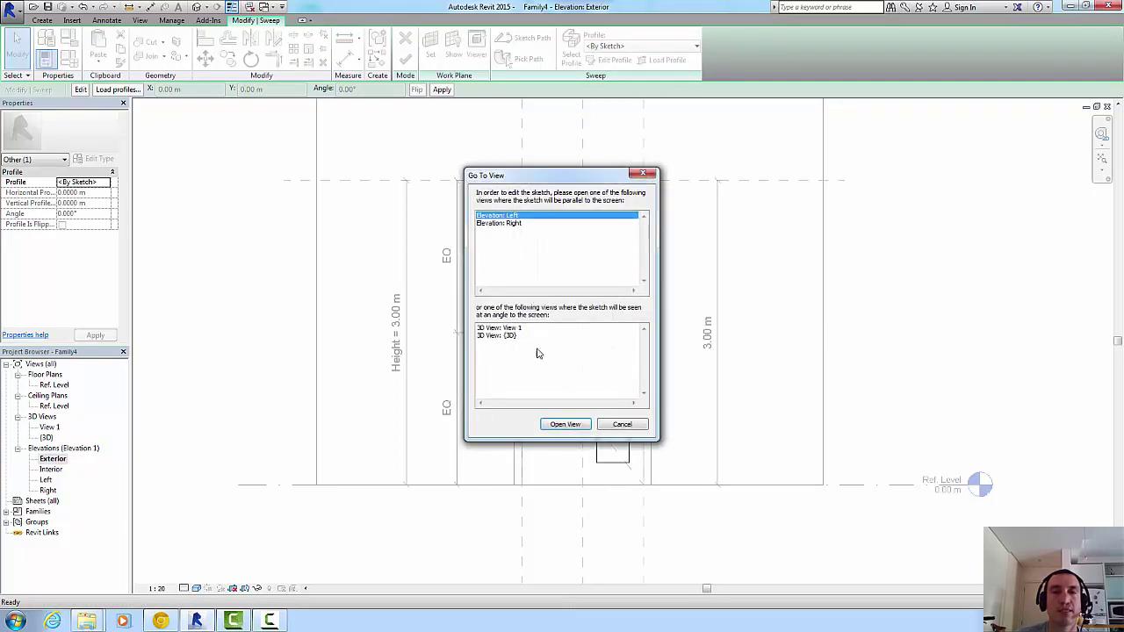
- Begin the frame profile in the Left elevation, then dismiss the element-too-small error
left_click(569, 427)
scroll(627, 384, "up", 3)
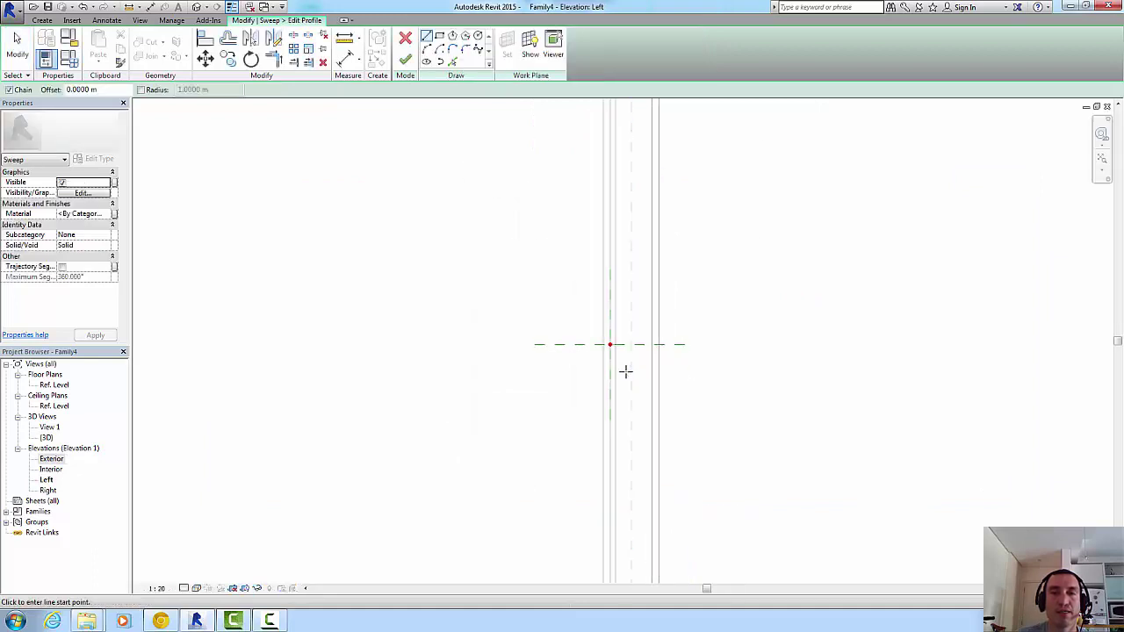
scroll(625, 372, "up", 3)
scroll(583, 294, "up", 3)
scroll(567, 316, "up", 3)
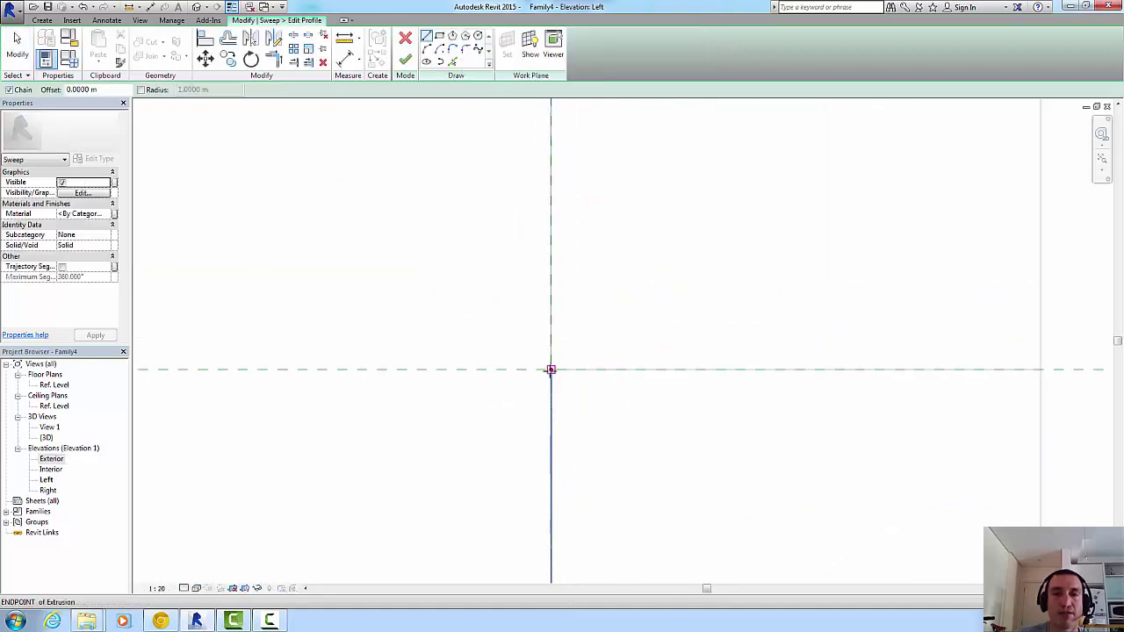
left_click(551, 369)
left_click(553, 341)
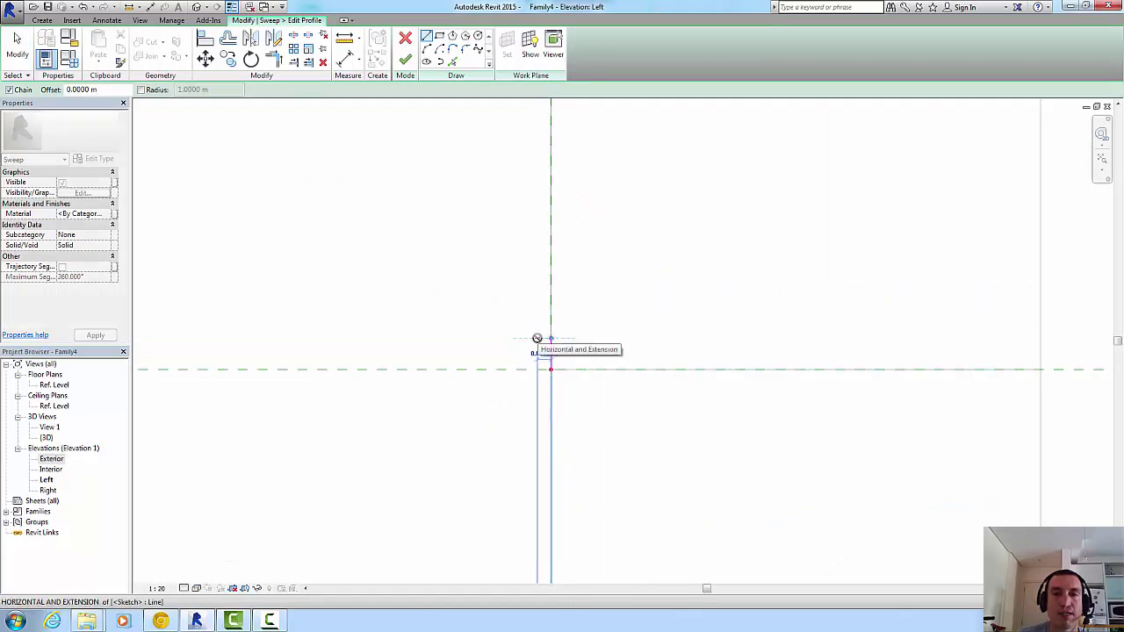
left_click(539, 338)
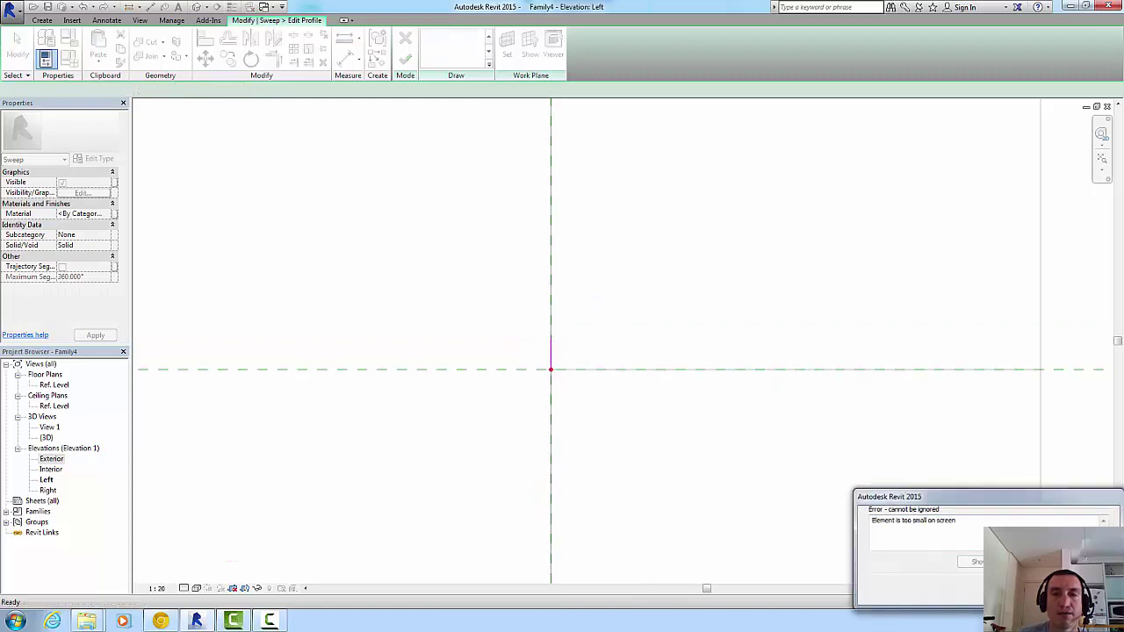
key("Escape")
scroll(505, 355, "down", 2)
scroll(514, 350, "down", 2)
scroll(517, 352, "down", 2)
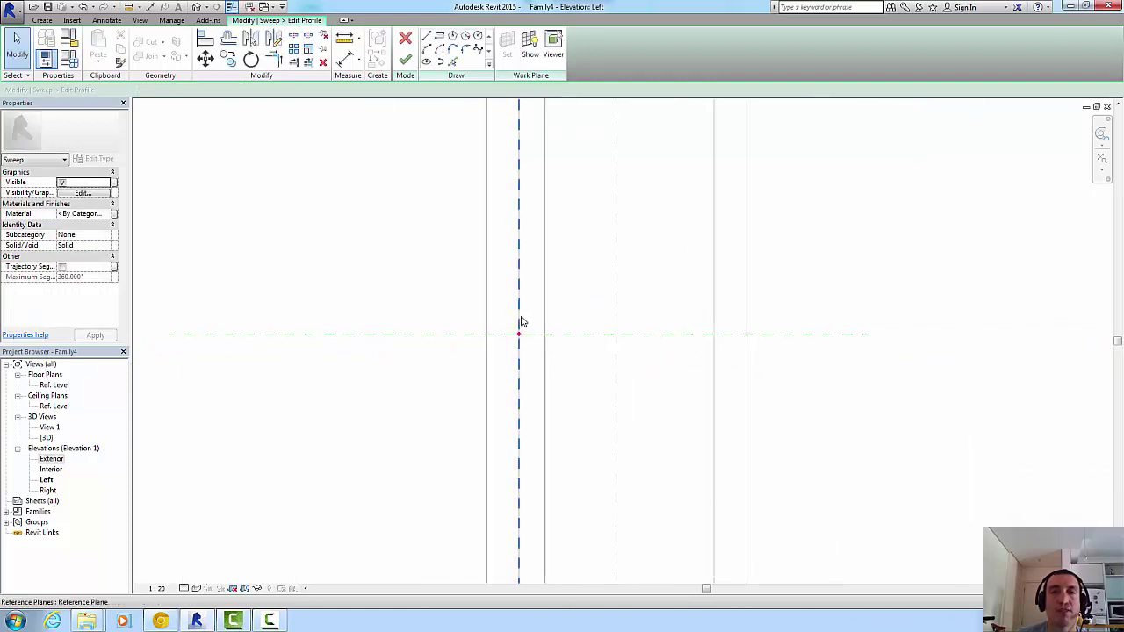
- Redraw the frame's rectangular profile with lines and adjust its right edge's top endpoint
key("l")
key("i")
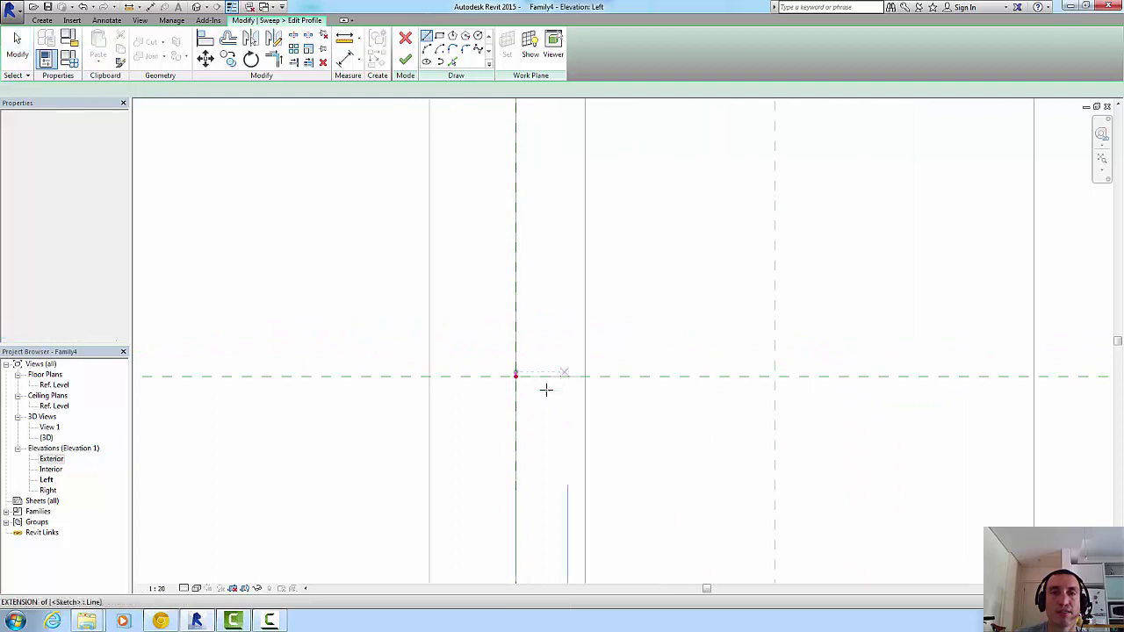
scroll(544, 389, "up", 3)
scroll(512, 363, "up", 2)
left_click(440, 328)
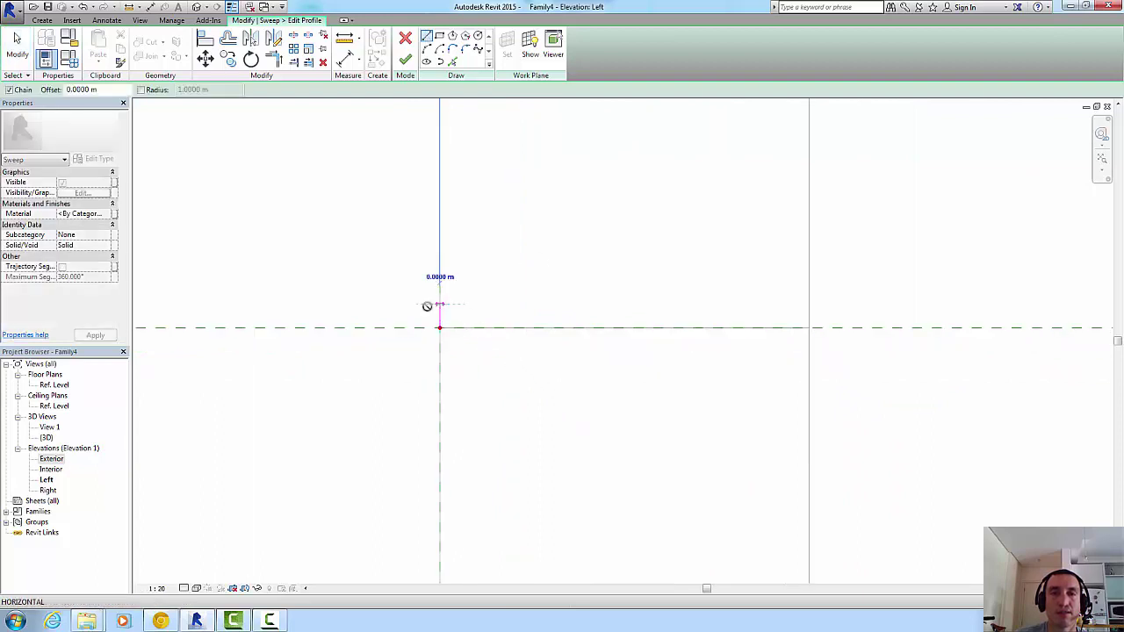
scroll(434, 305, "up", 2)
scroll(442, 306, "up", 2)
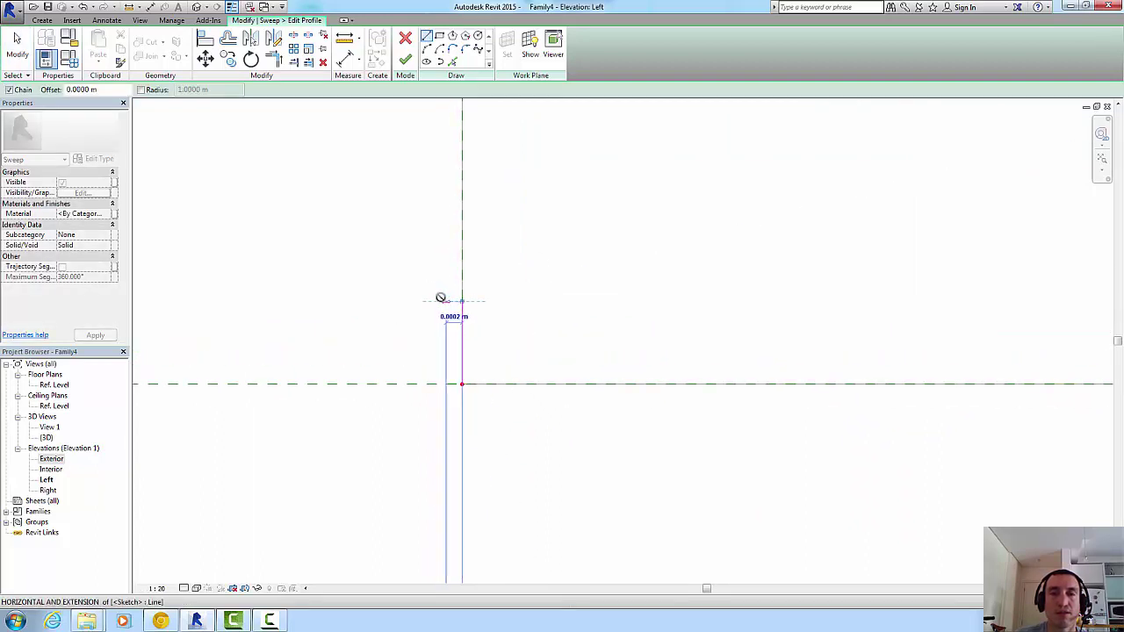
left_click(442, 301)
type("1")
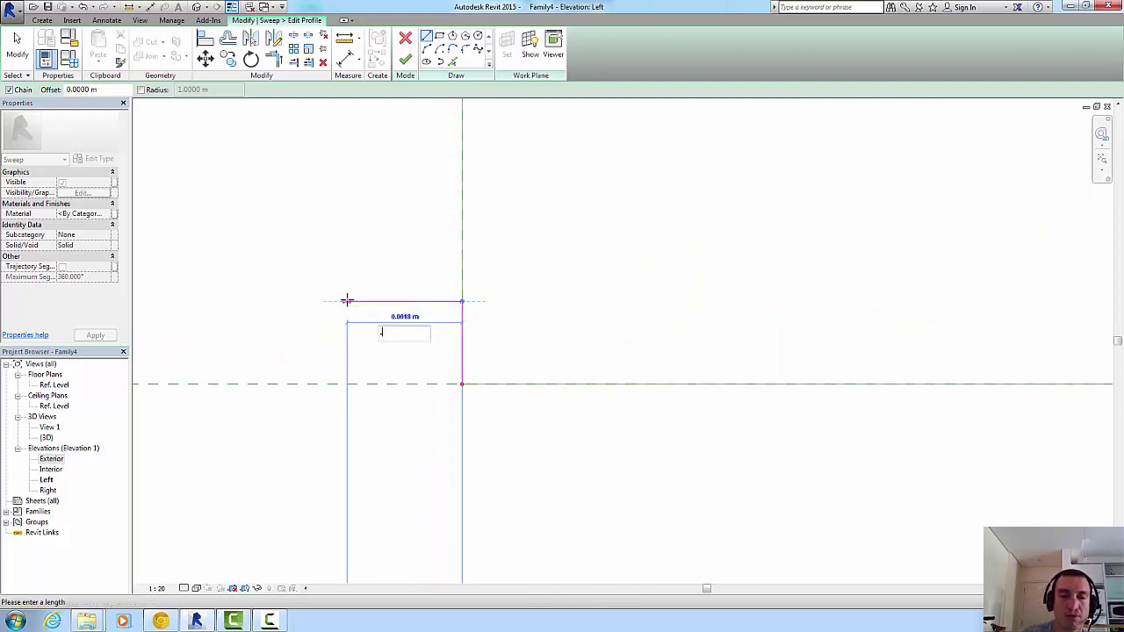
scroll(497, 289, "up", 2)
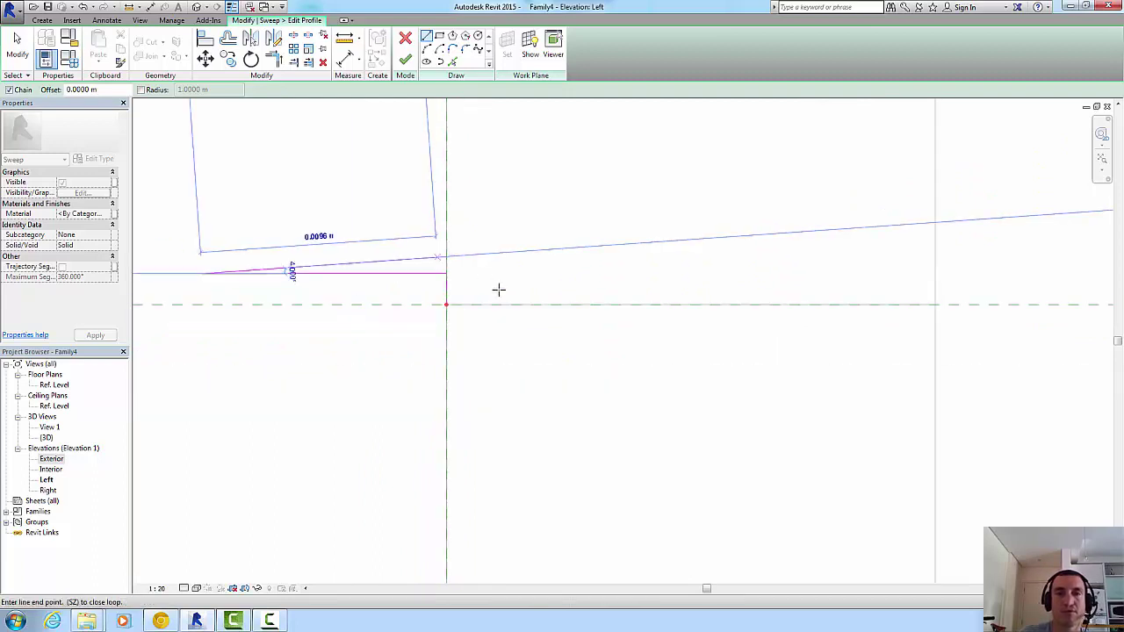
scroll(497, 299, "up", 2)
left_click(493, 311)
scroll(457, 349, "up", 2)
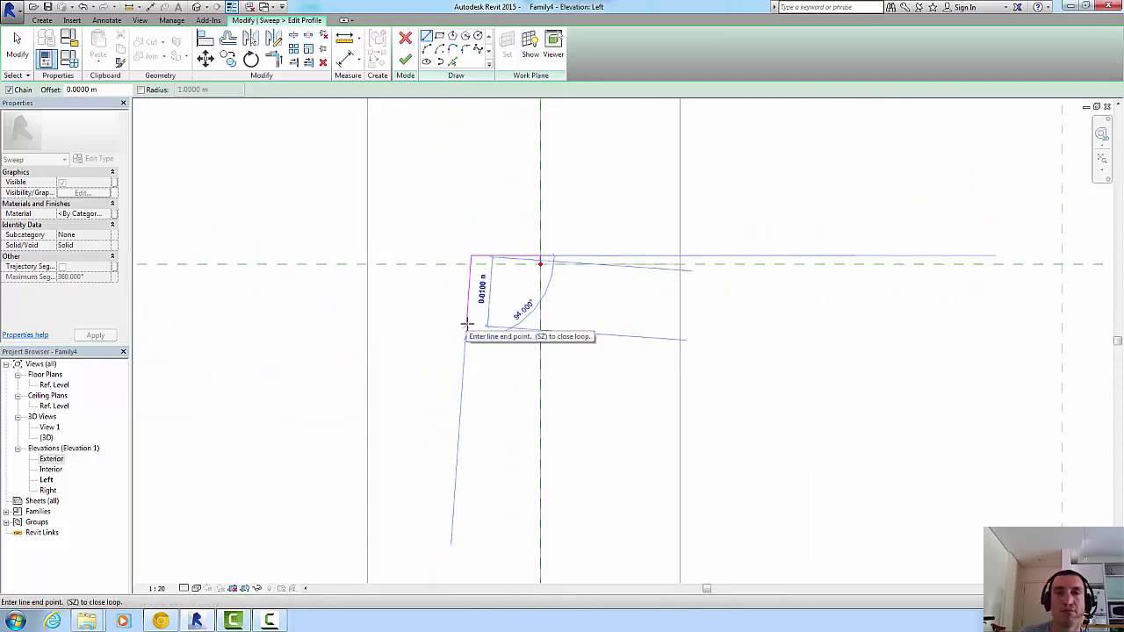
scroll(465, 325, "up", 2)
left_click(475, 322)
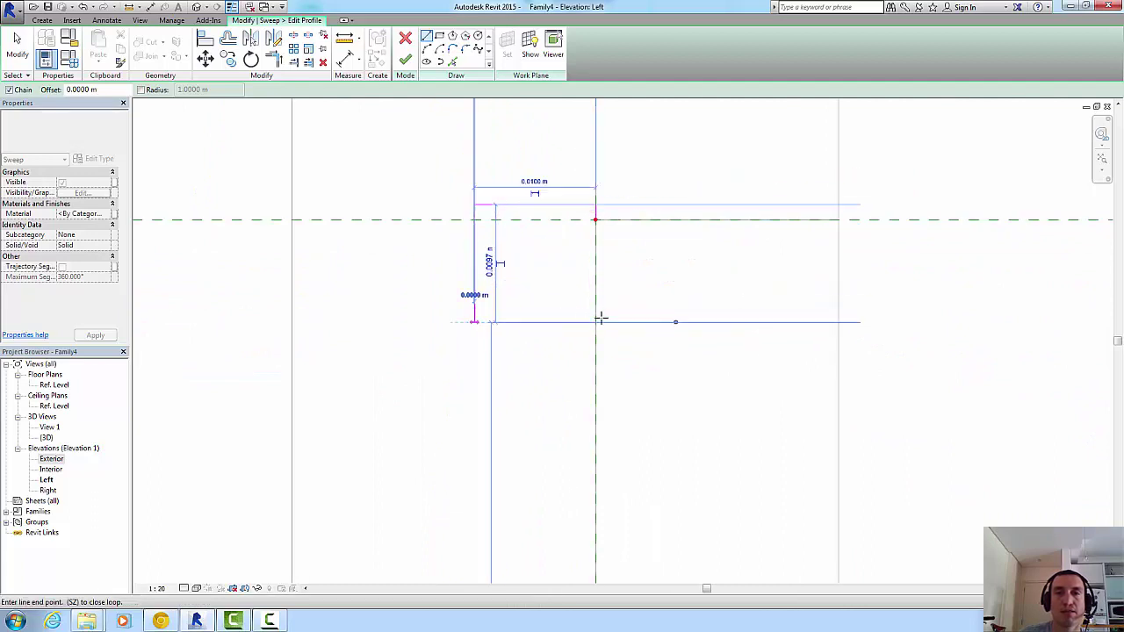
left_click(596, 321)
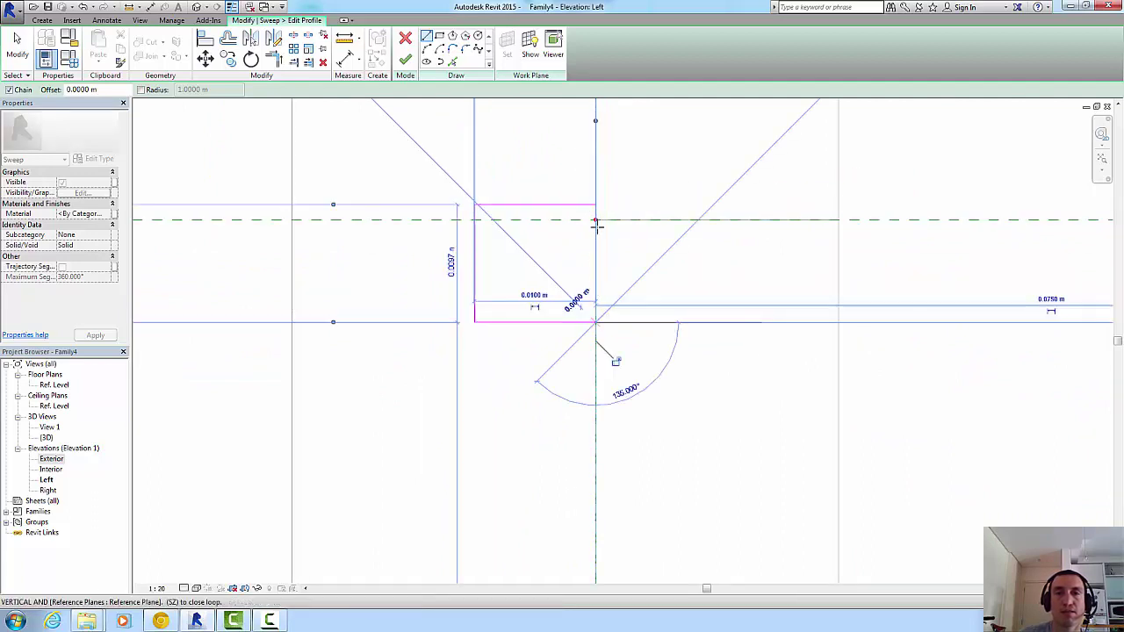
left_click(595, 205)
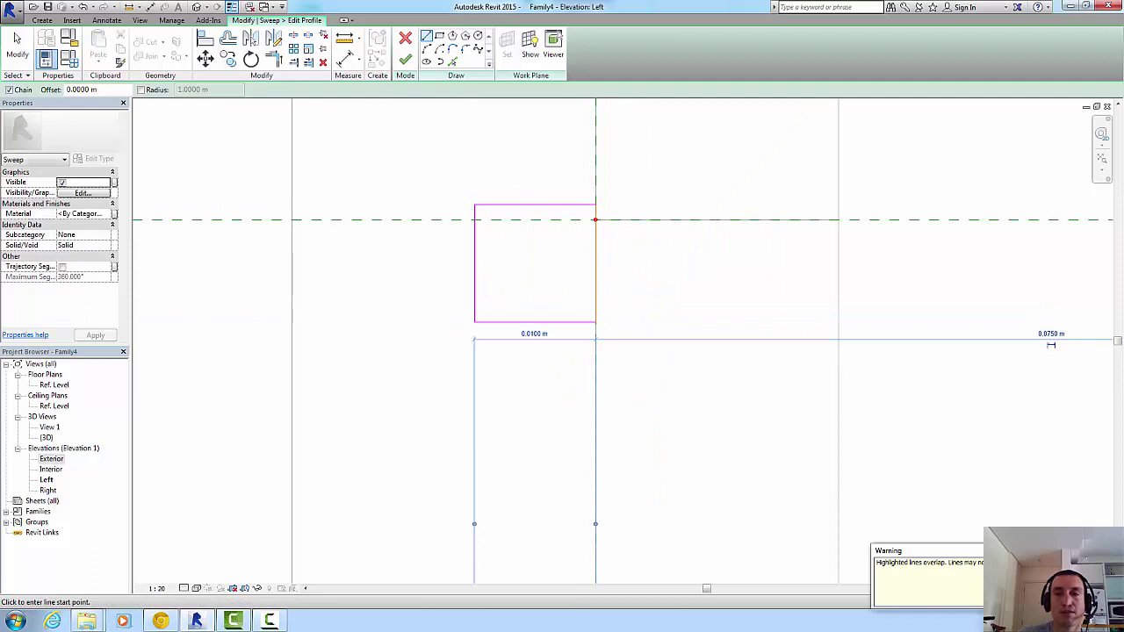
key("Escape")
key("Escape")
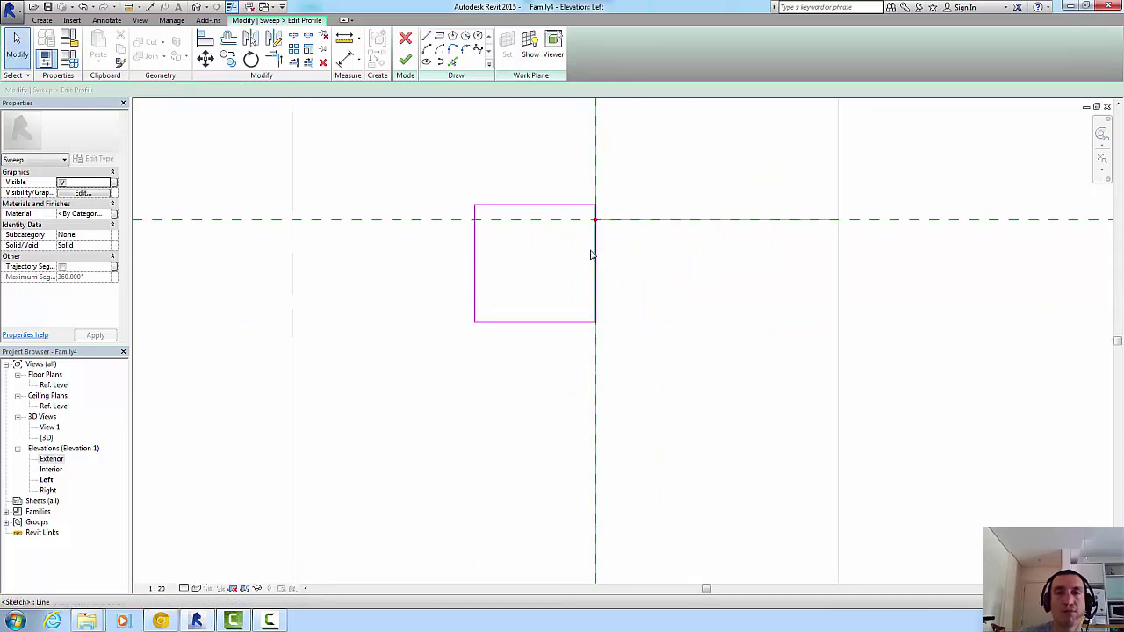
left_click(596, 221)
left_click_drag(595, 211, 596, 214)
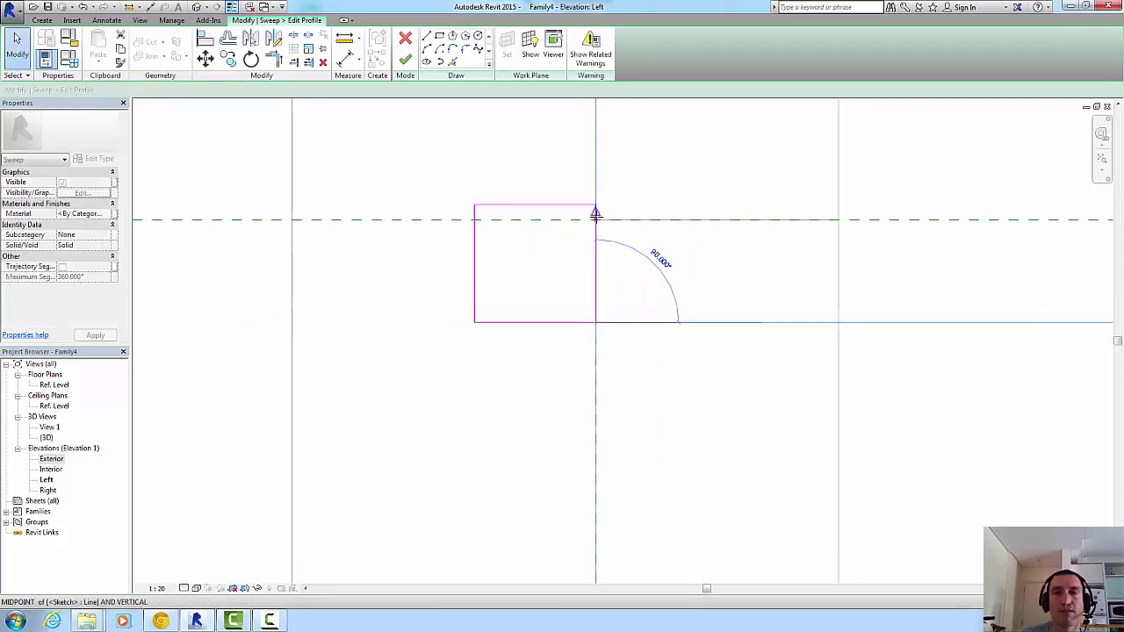
left_click(580, 251)
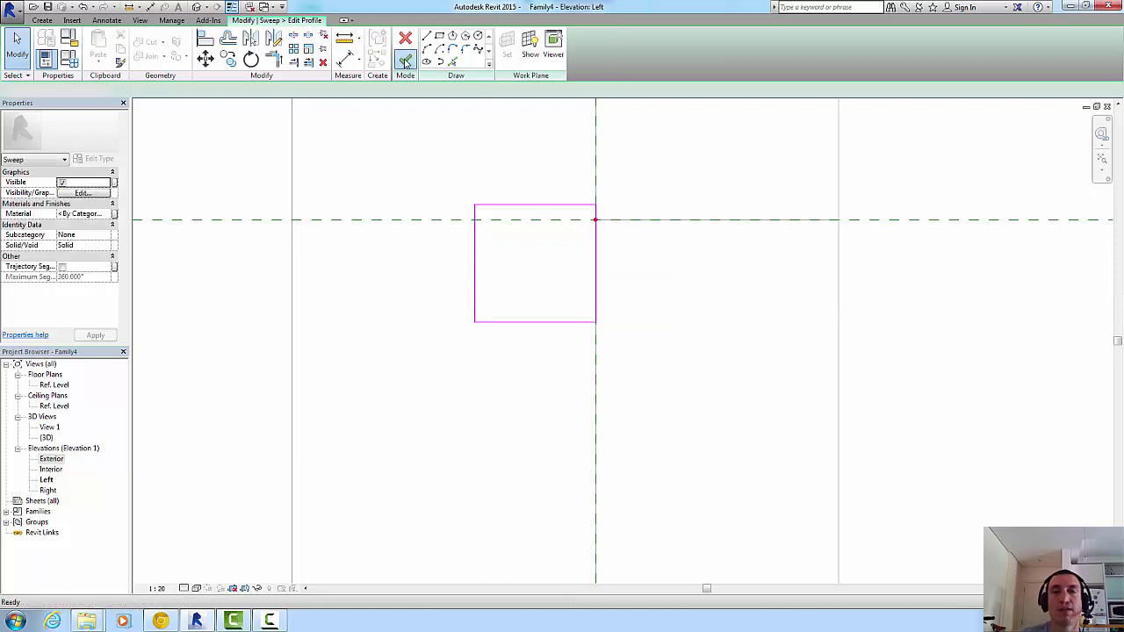
- Finish the profile and frame sweep, check it in 3D, then open the Exterior elevation
left_click(405, 62)
left_click(406, 62)
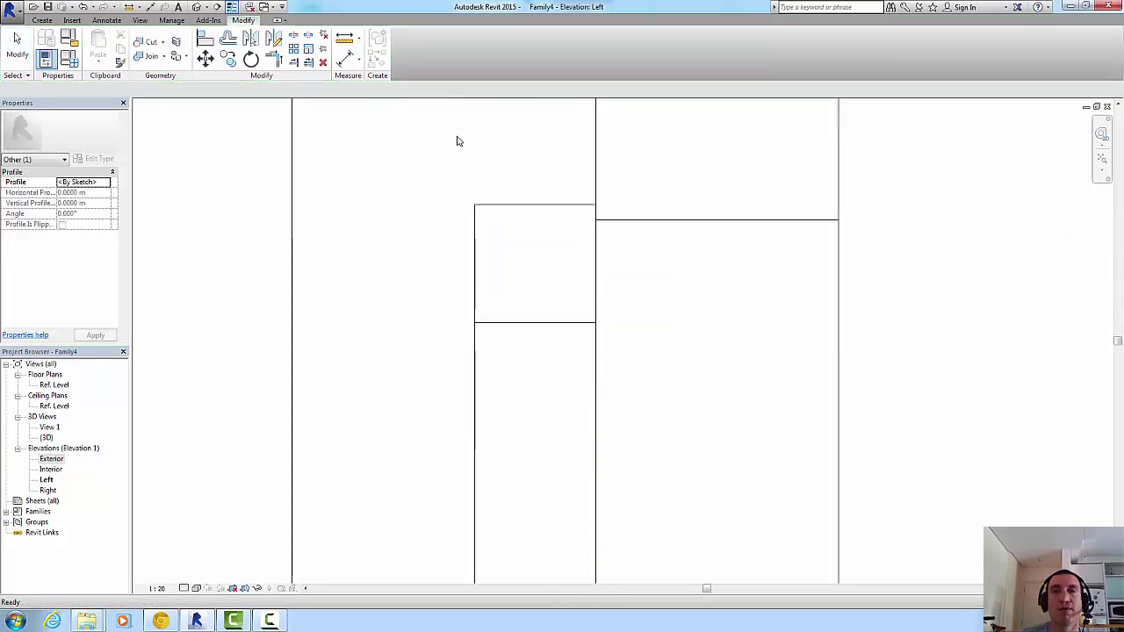
left_click(139, 20)
left_click(105, 48)
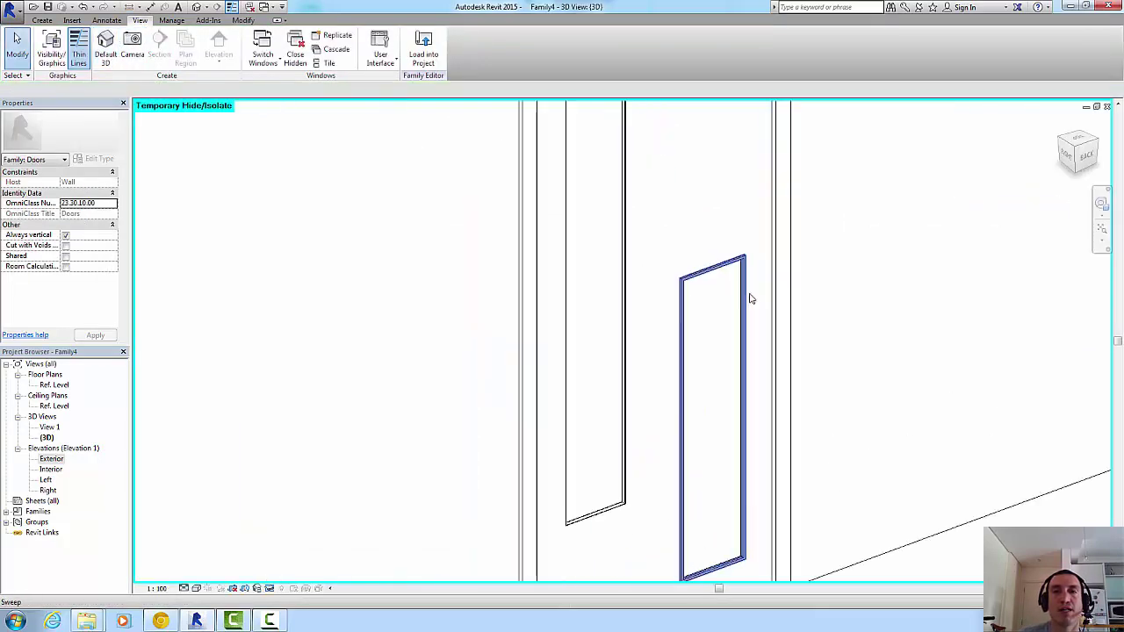
scroll(751, 298, "up", 2)
scroll(760, 248, "up", 2)
left_click(708, 158)
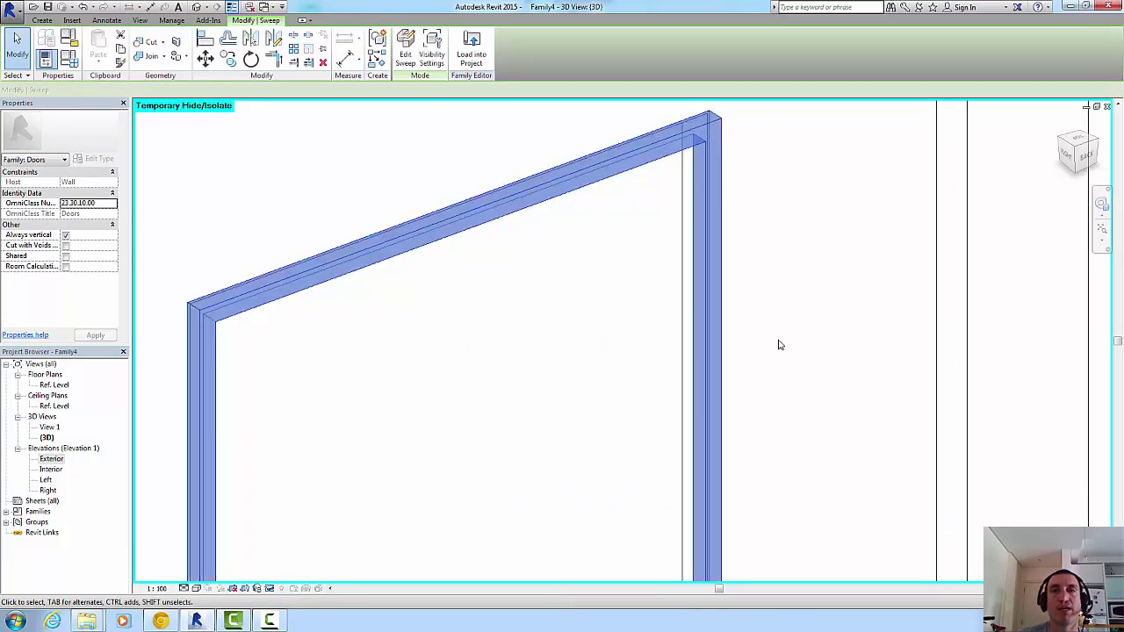
scroll(778, 343, "down", 3)
scroll(742, 272, "down", 2)
left_click(733, 257)
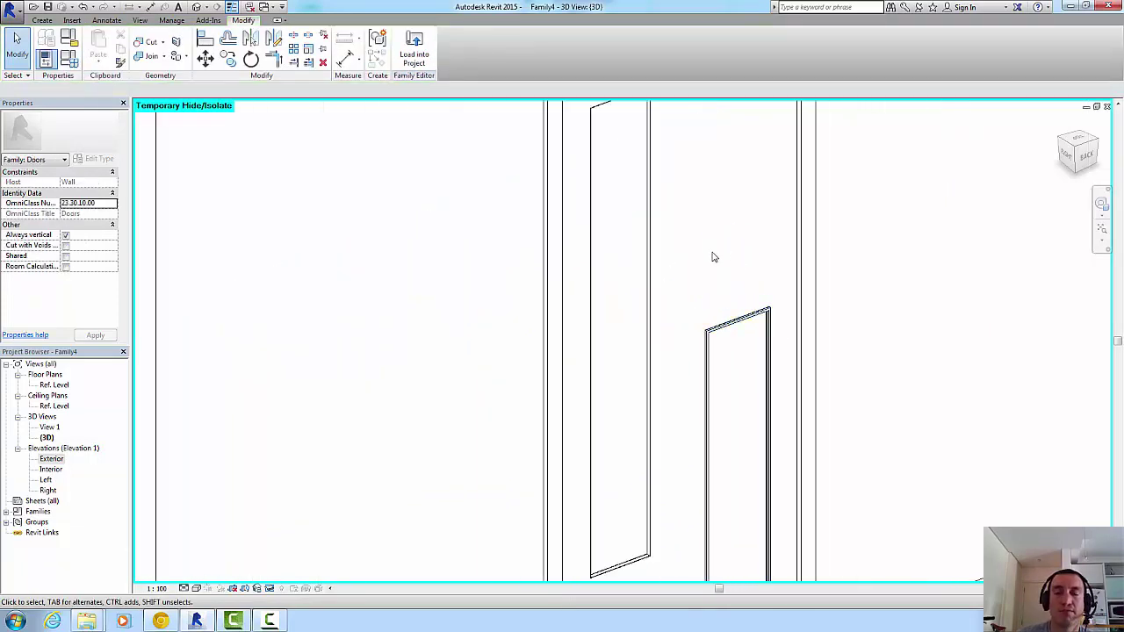
scroll(713, 256, "down", 3)
double_click(52, 460)
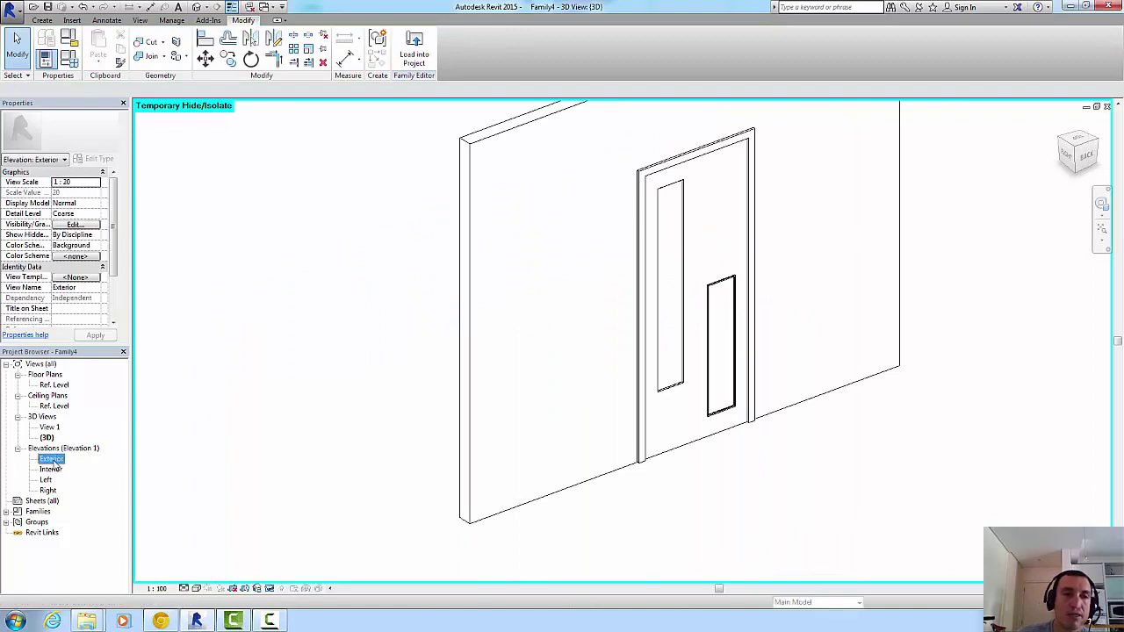
- Extrude rectangles over the upper and lower openings as 0.02 m panels and view them in 3D
left_click(42, 23)
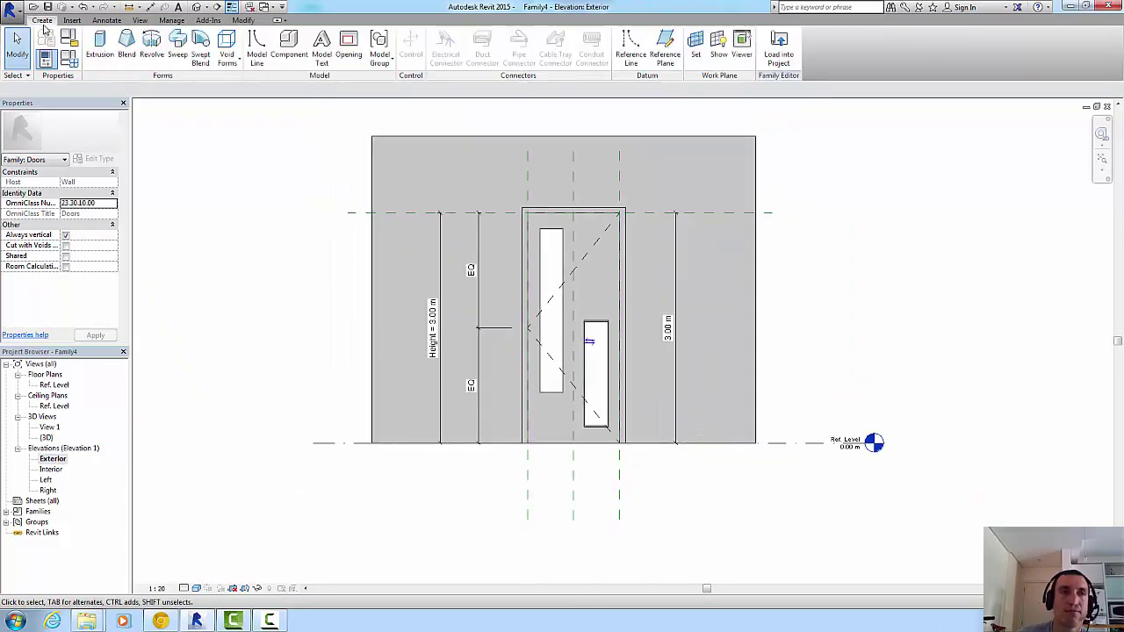
left_click(85, 53)
scroll(557, 278, "up", 3)
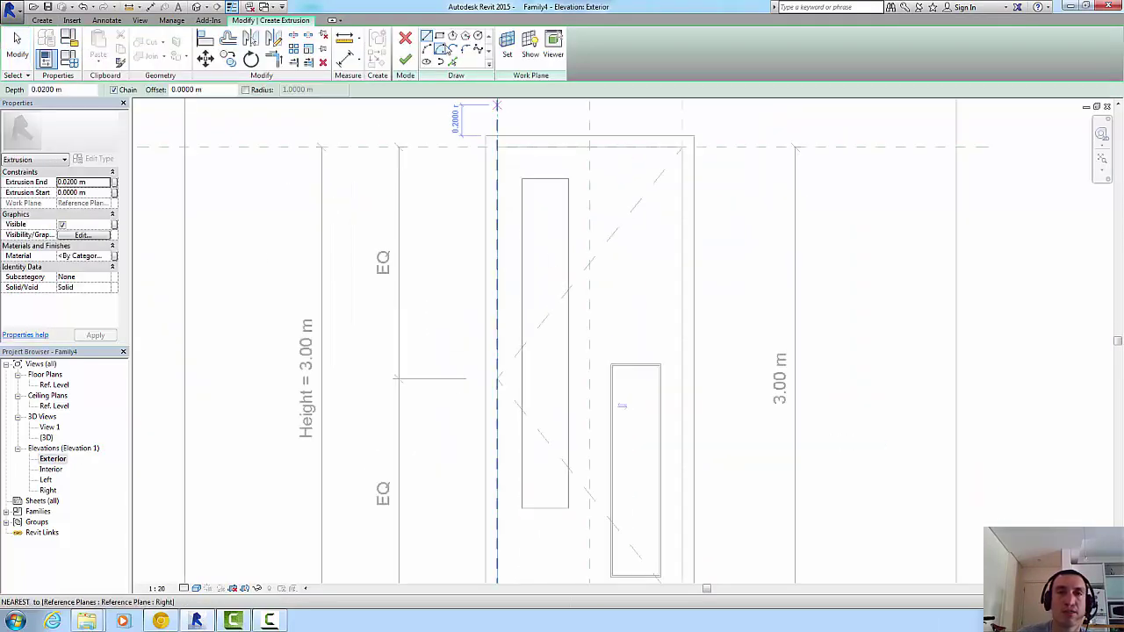
left_click(523, 179)
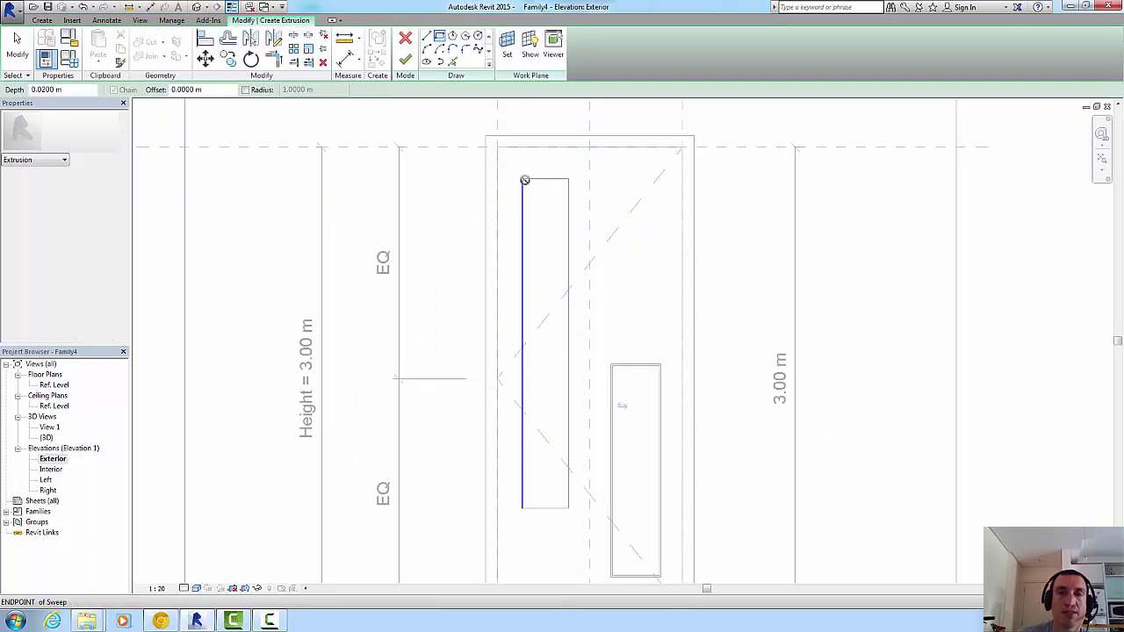
left_click(567, 508)
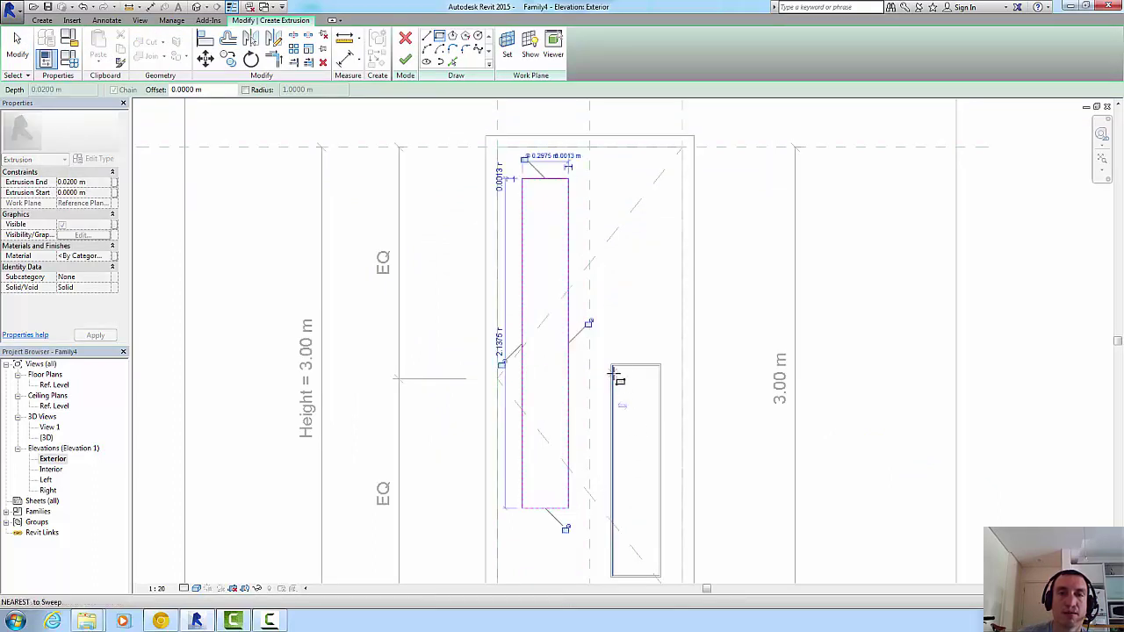
left_click(612, 366)
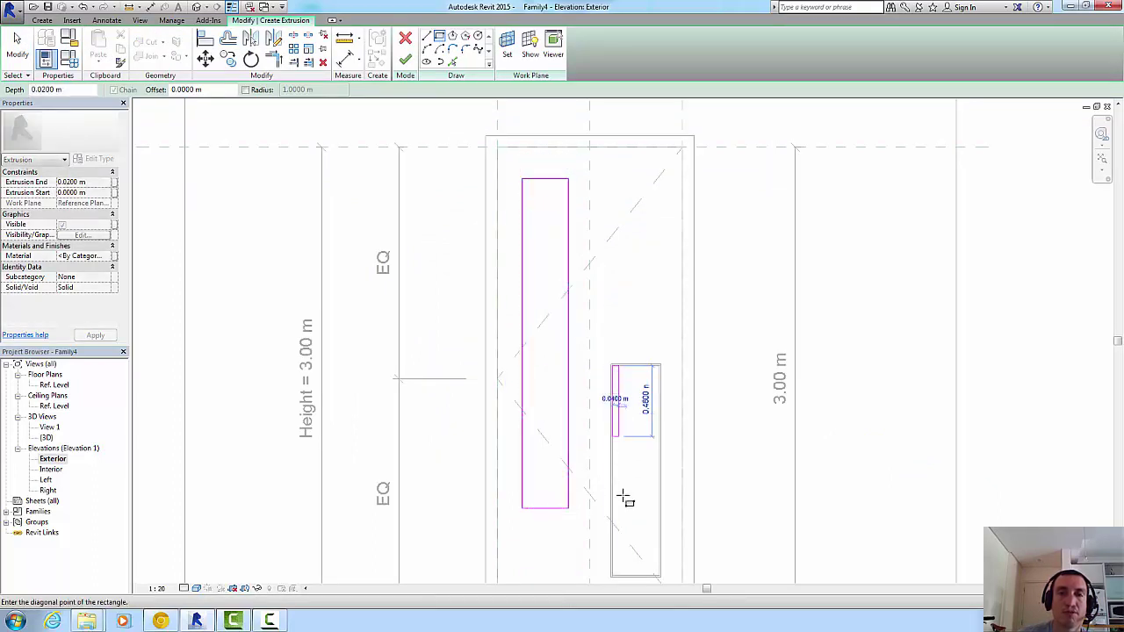
left_click(661, 577)
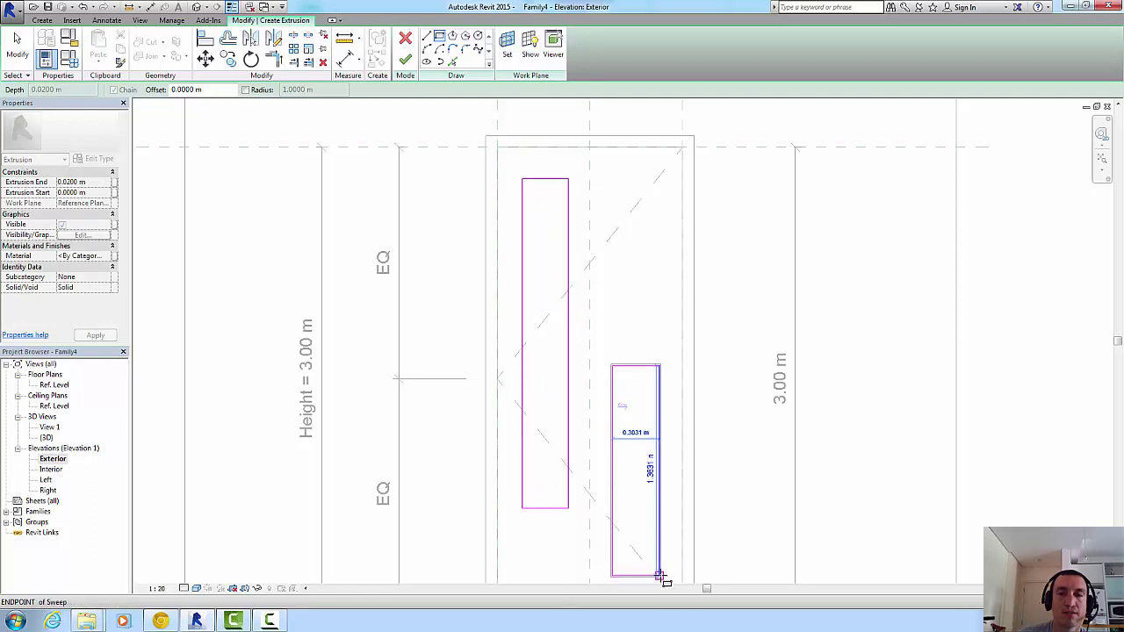
left_click(406, 60)
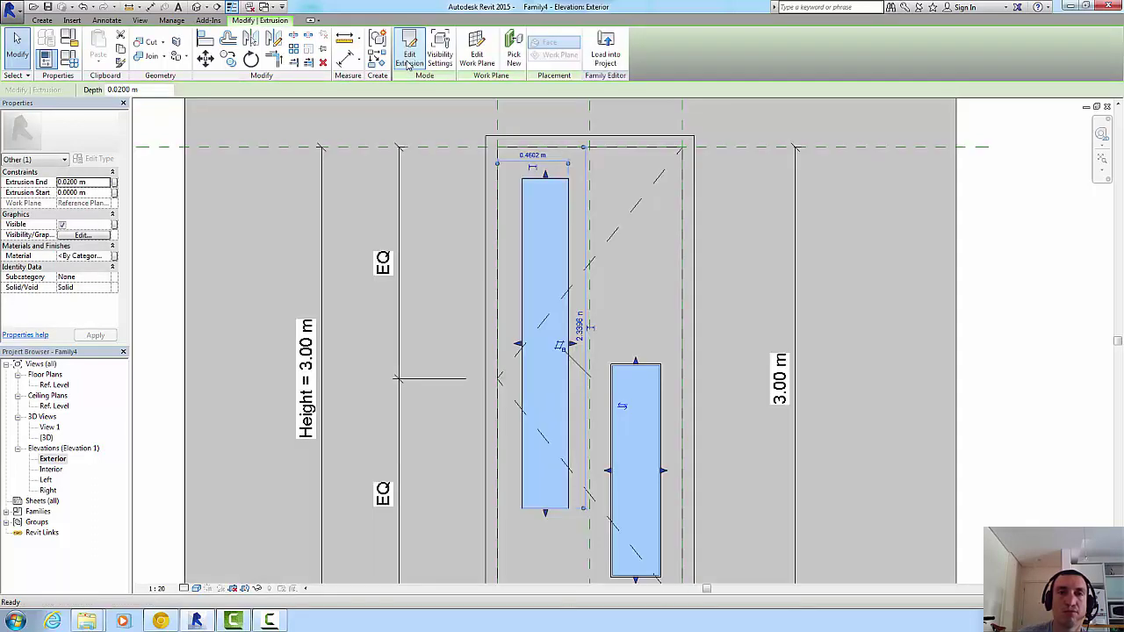
left_click(142, 20)
left_click(106, 48)
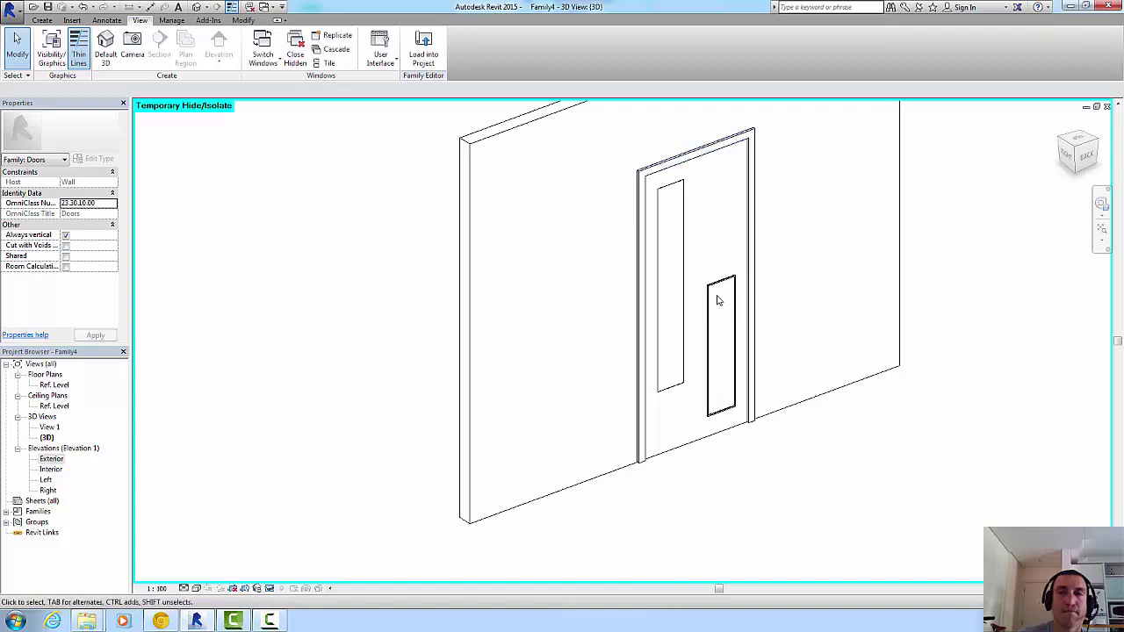
- Shade the view, face the Back, and link the glass panels' material to new parameter 'vidro'
scroll(724, 312, "up", 3)
scroll(728, 319, "down", 2)
key("s")
key("d")
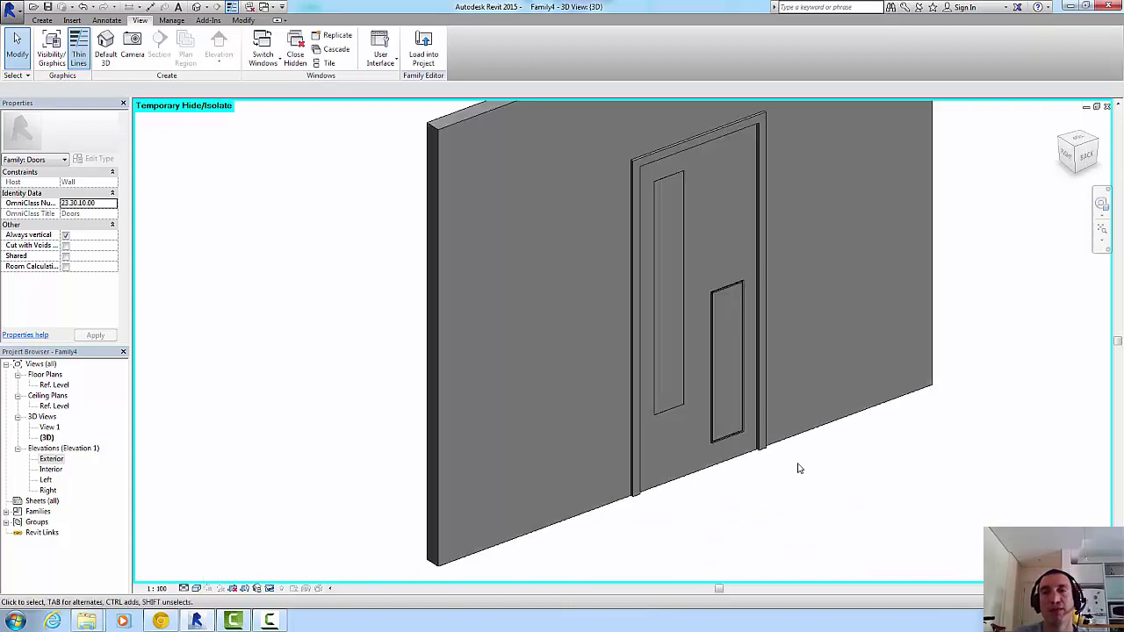
middle_click_drag(796, 466, 622, 140, "shift")
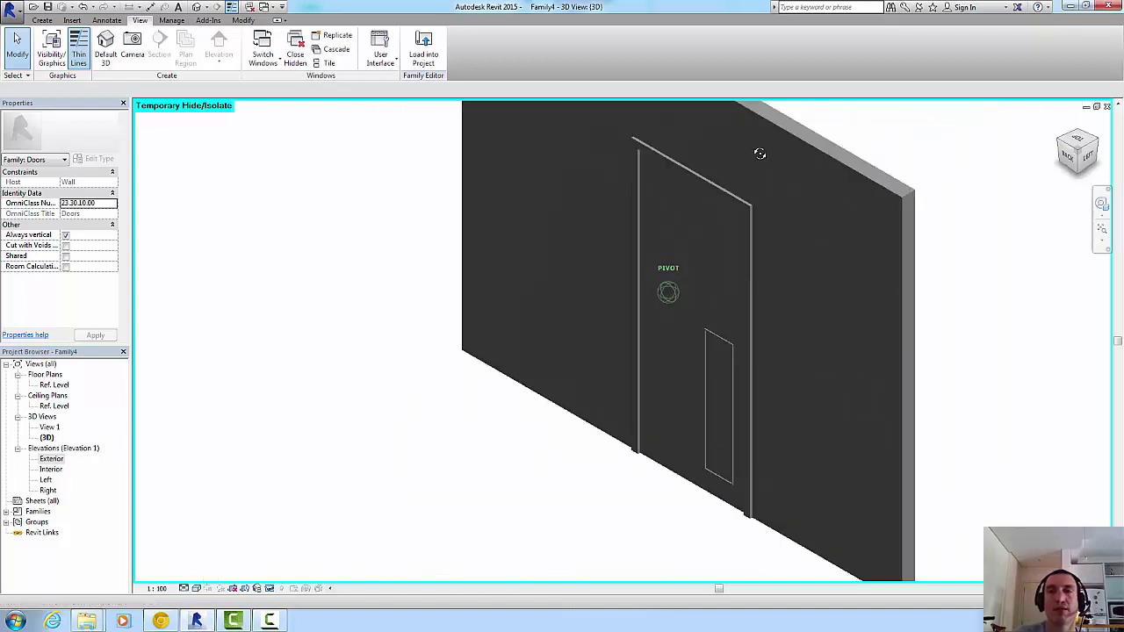
left_click(1090, 155)
scroll(790, 395, "up", 3)
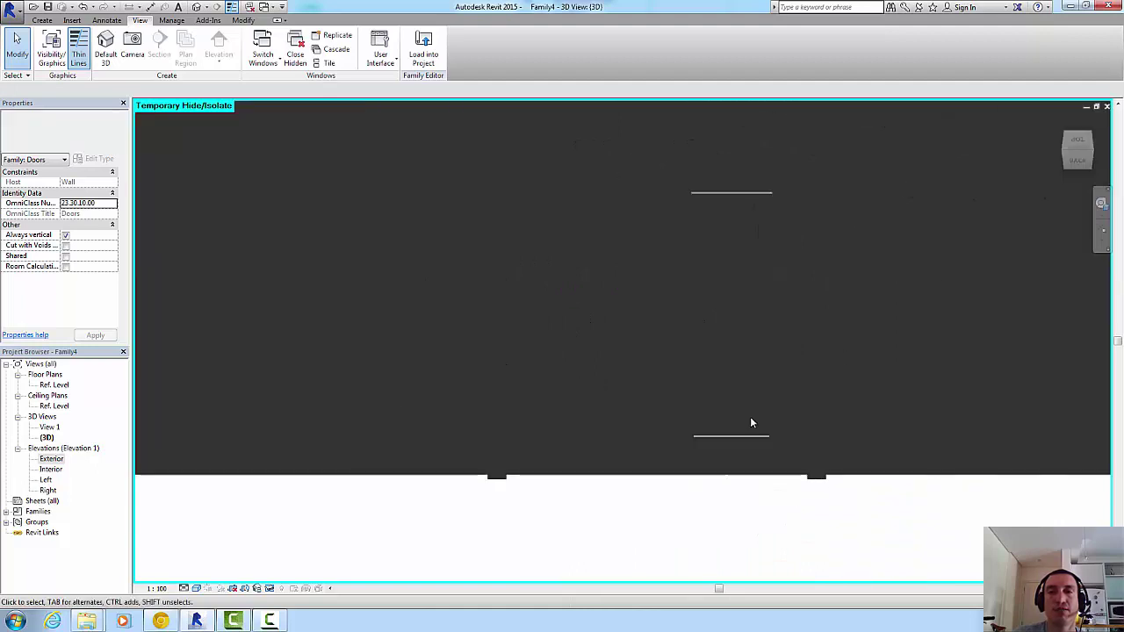
left_click(742, 434)
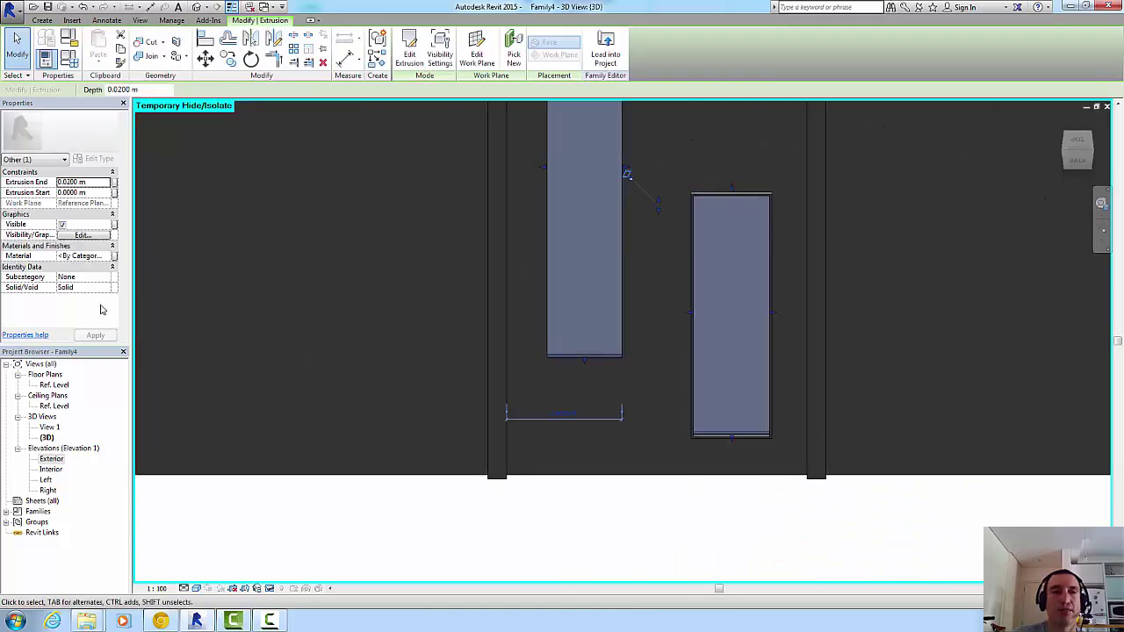
left_click(113, 256)
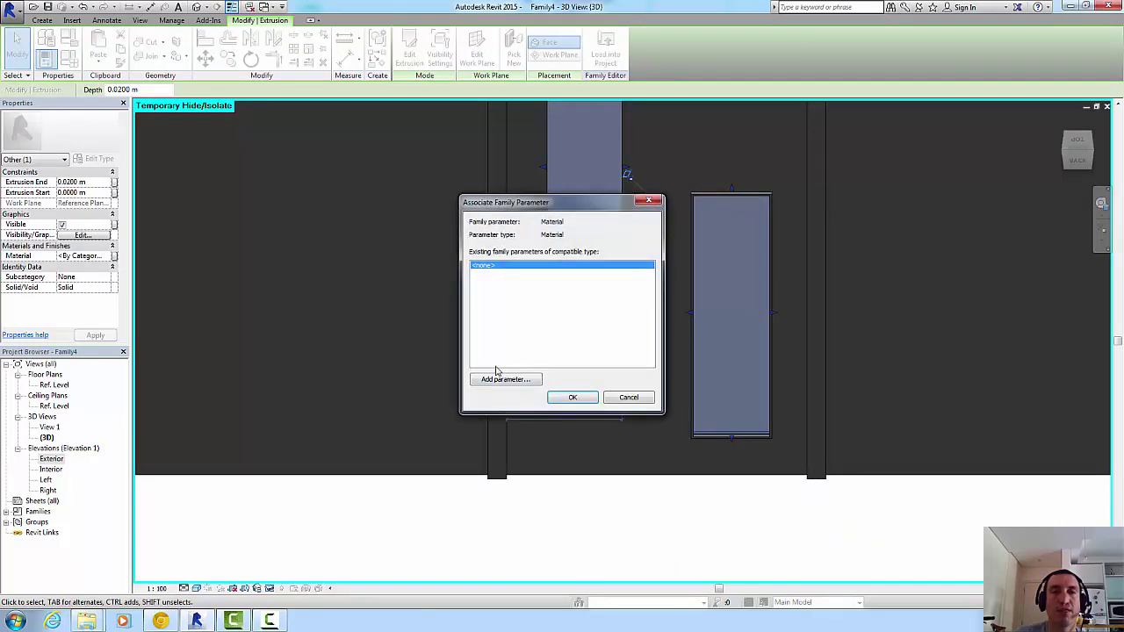
left_click(489, 379)
type("vidr")
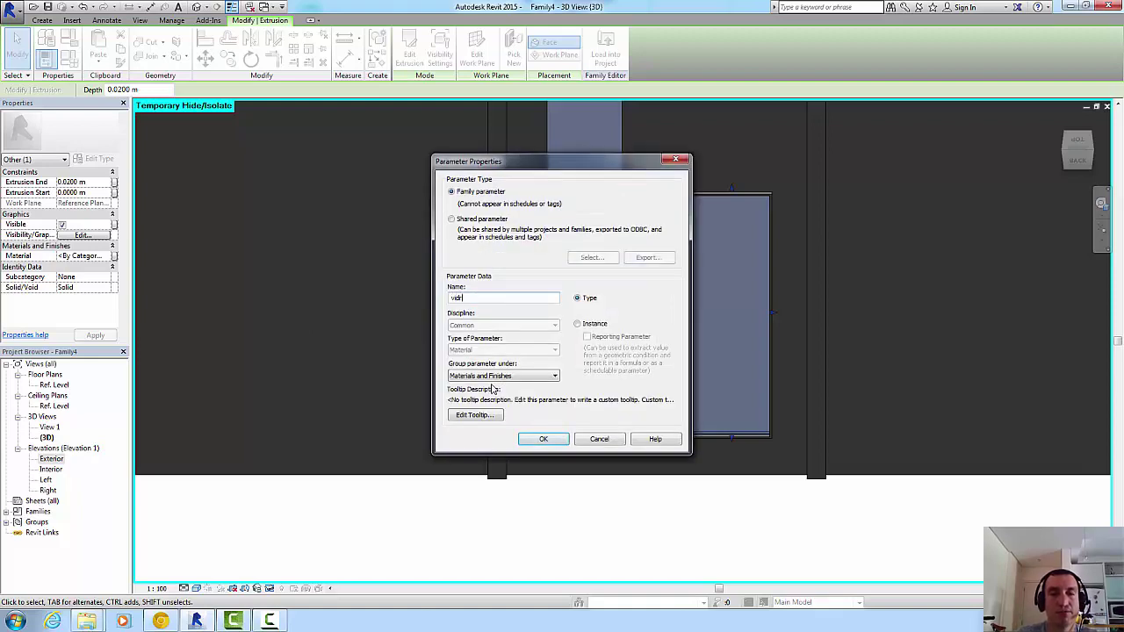
type("o")
key("Return")
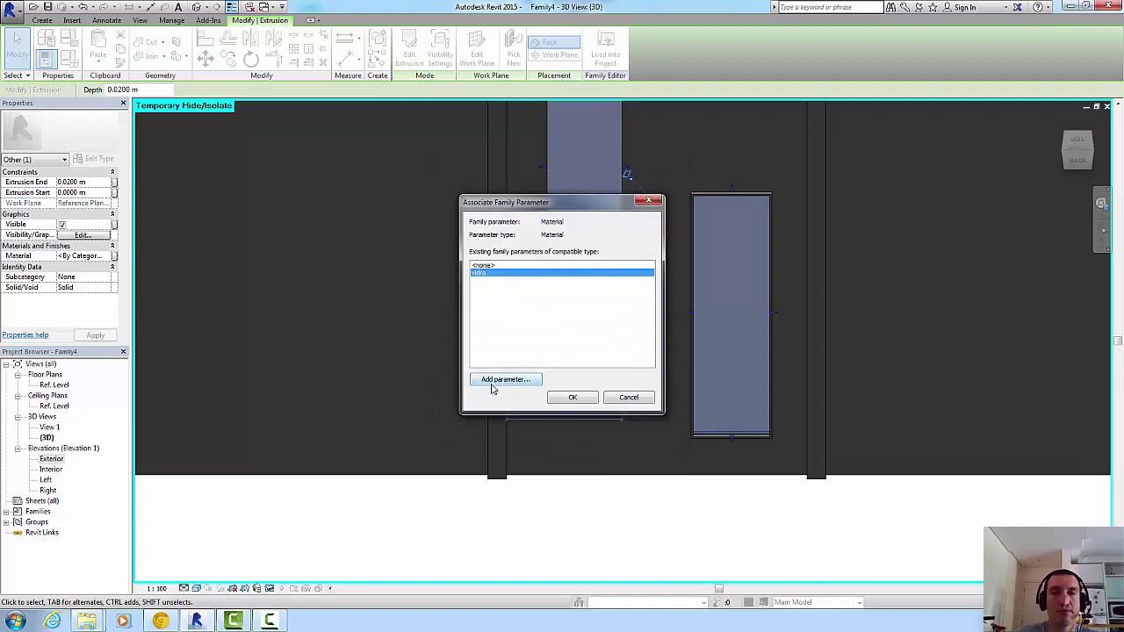
left_click(572, 398)
- Link the door leaf's material to a new material parameter 'folha da porta'
key("Escape")
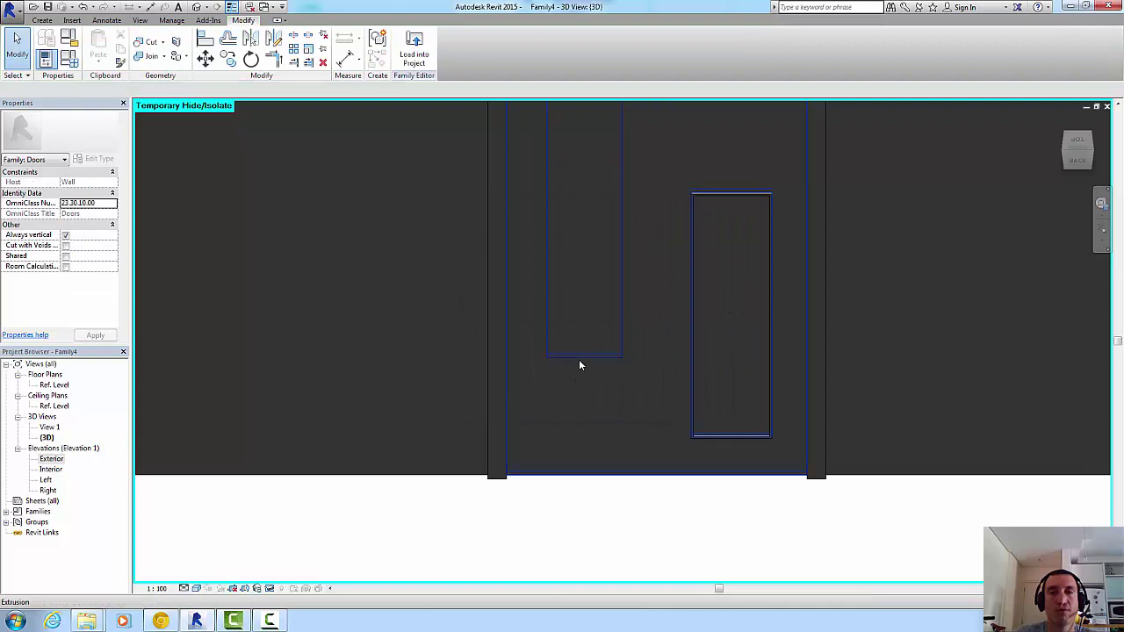
left_click(618, 471)
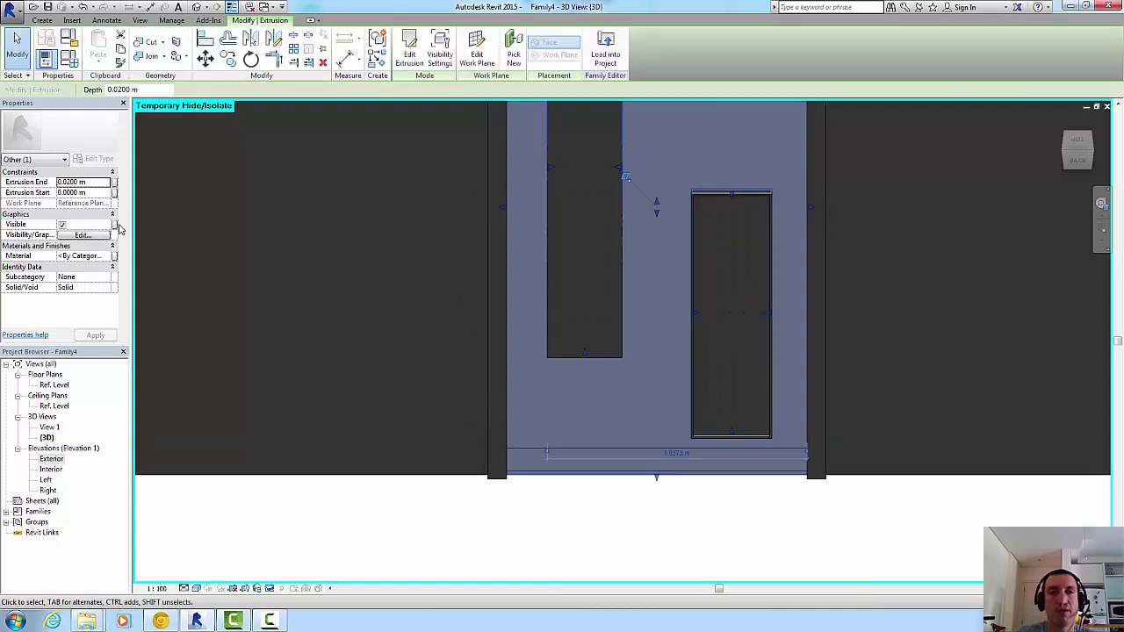
left_click(115, 256)
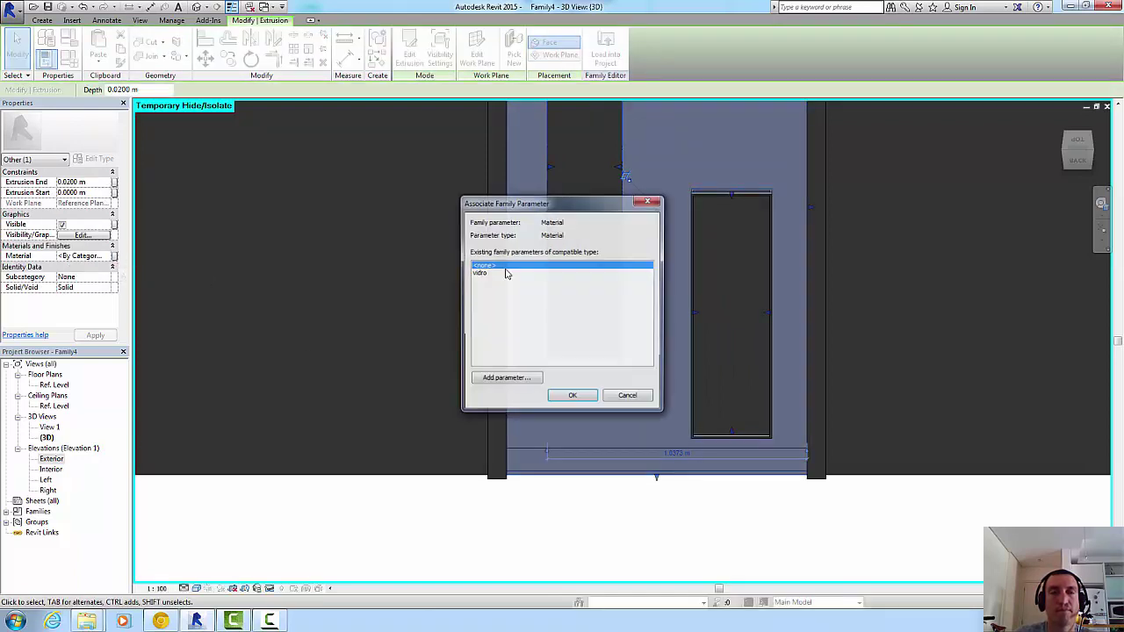
left_click(520, 382)
type("folha da porta")
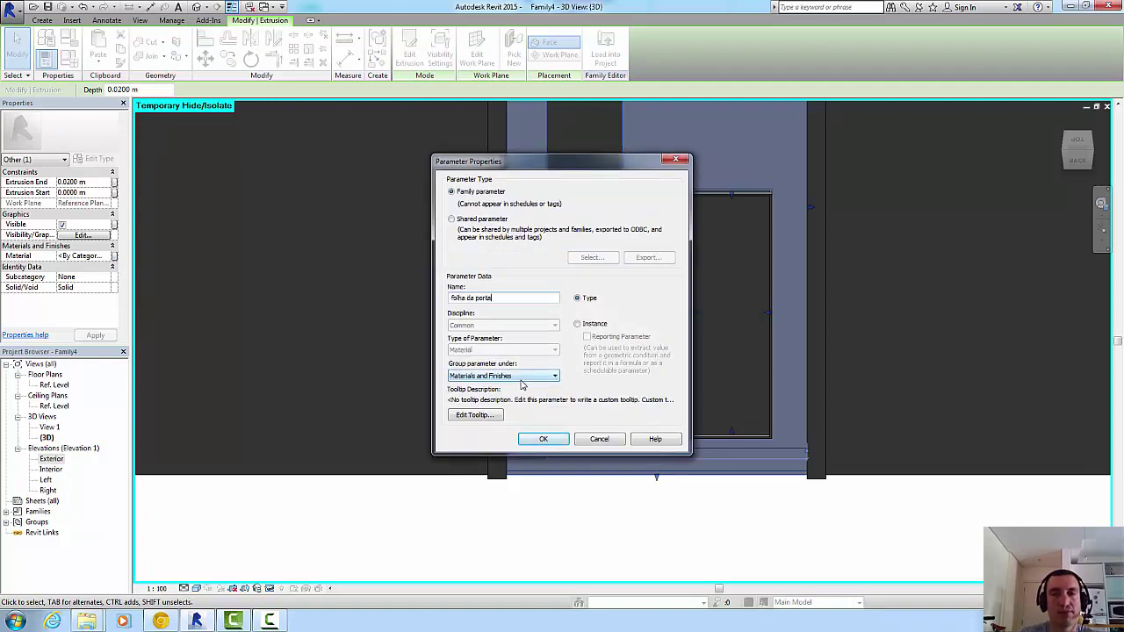
key("Return")
left_click(572, 398)
left_click(632, 512)
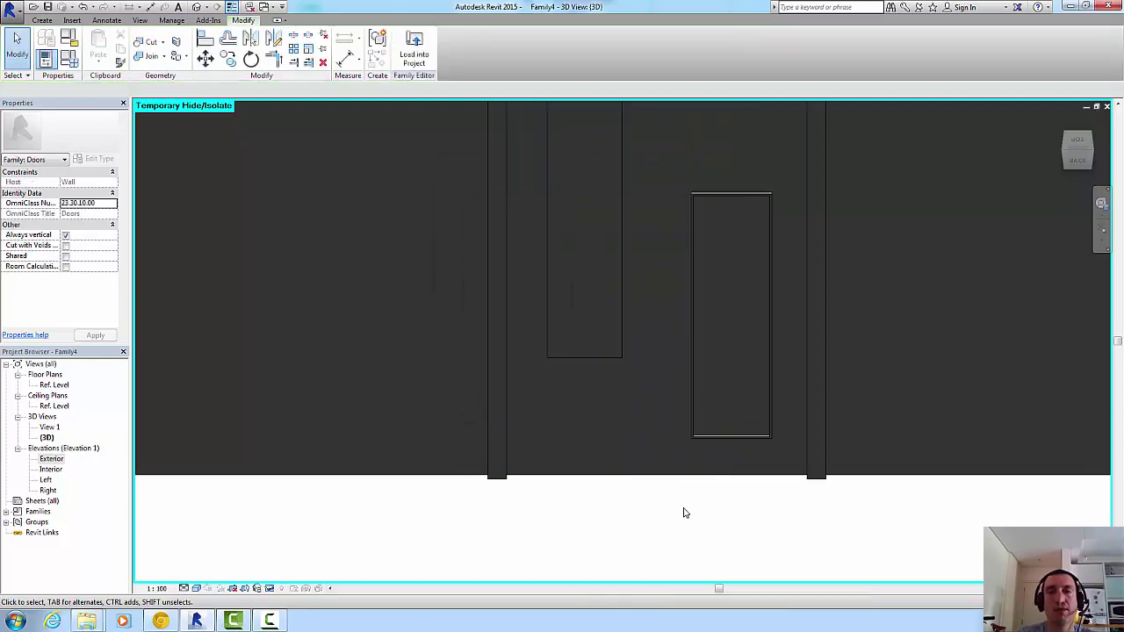
- Create a new material parameter 'batente' from the frame's Material association dialog
left_click(778, 493)
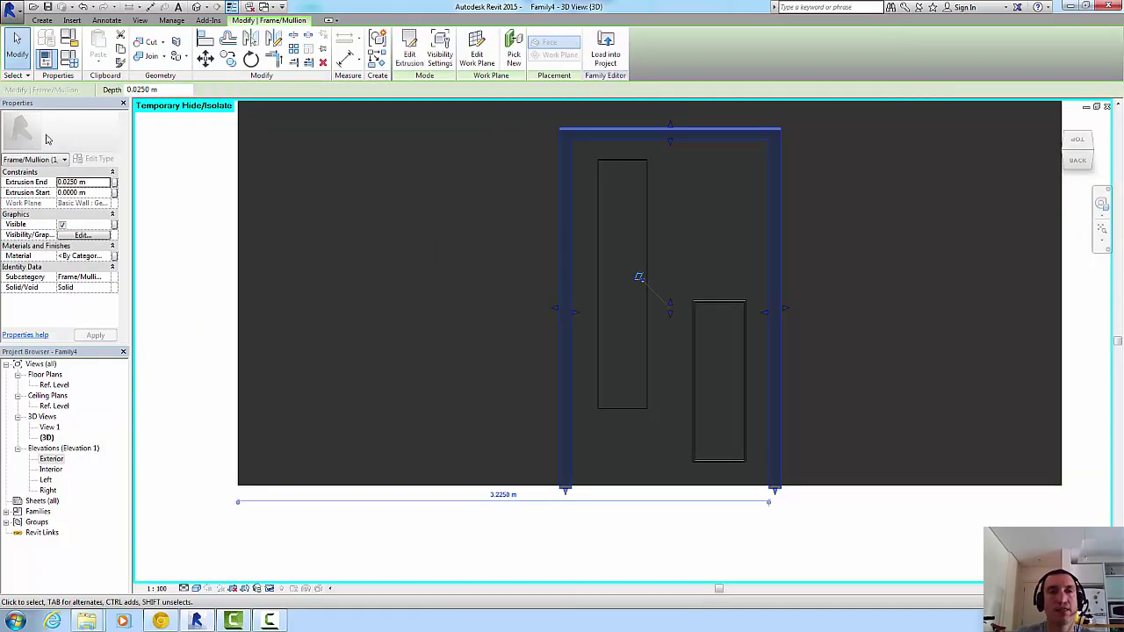
left_click(114, 256)
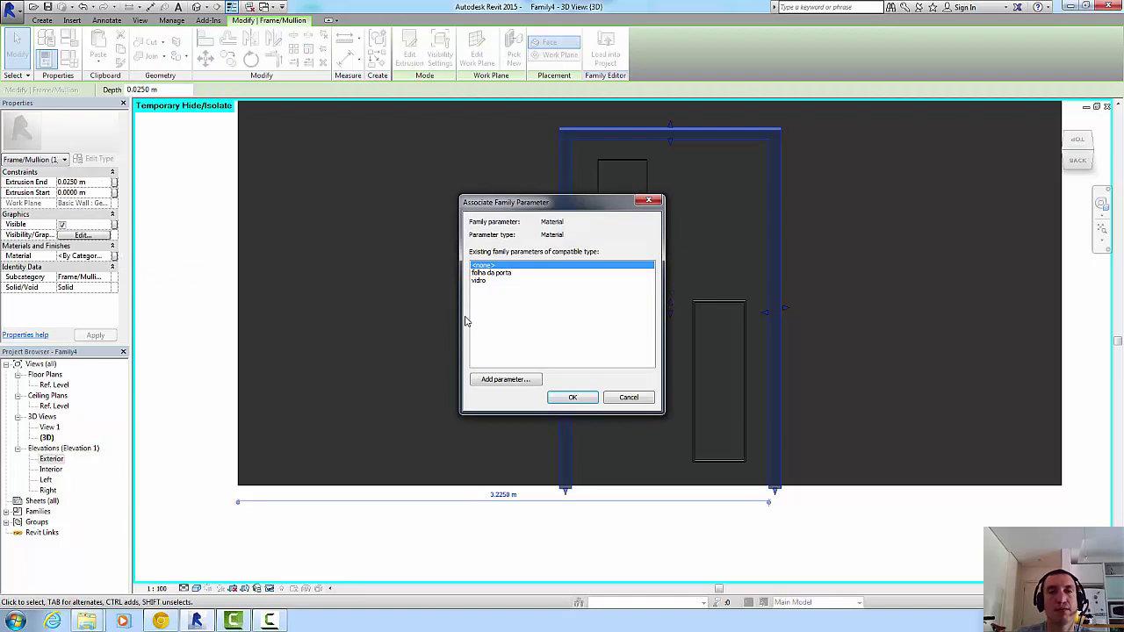
left_click(523, 380)
type("batent")
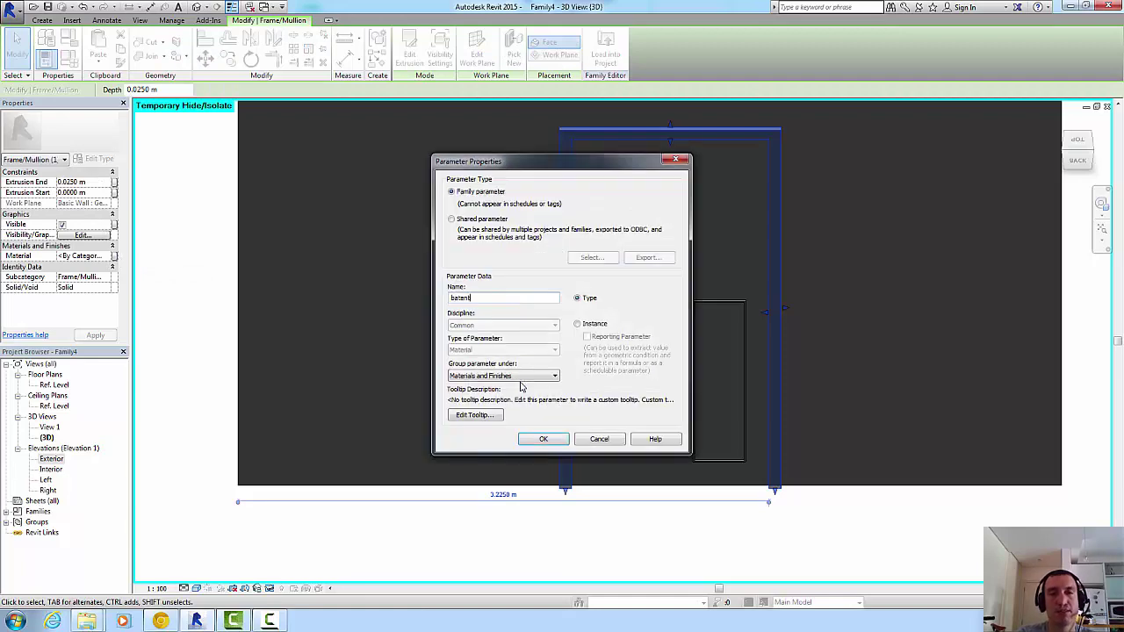
type("e")
key("Return")
left_click(572, 398)
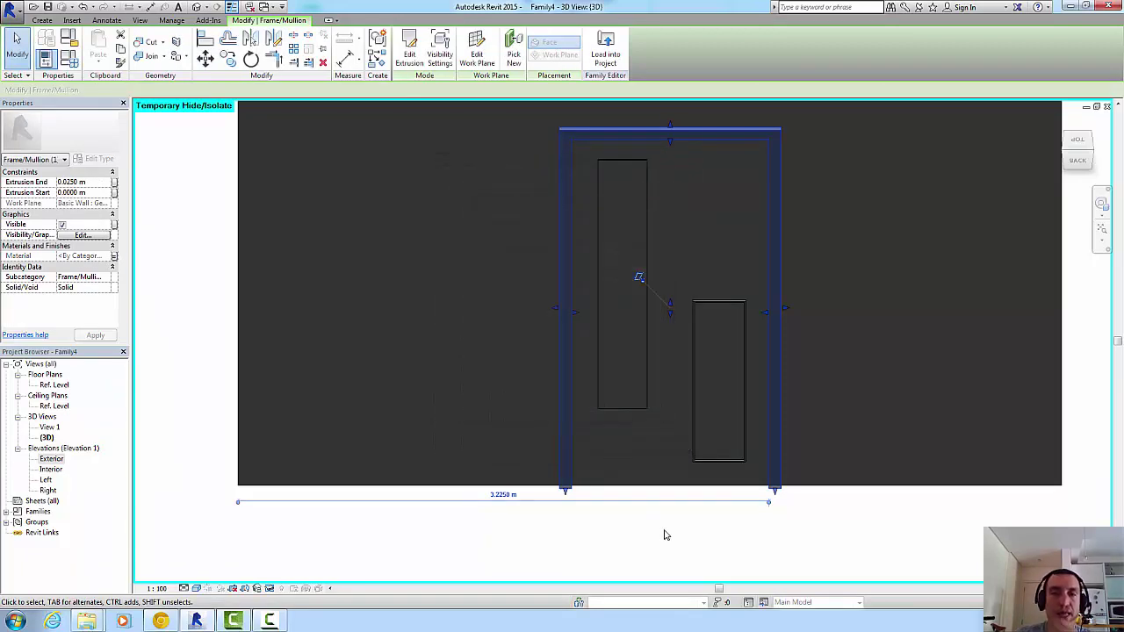
left_click(664, 539)
- Reselect the frame from an angled view and associate its material with 'batente'
middle_click_drag(623, 283, 664, 378, "shift")
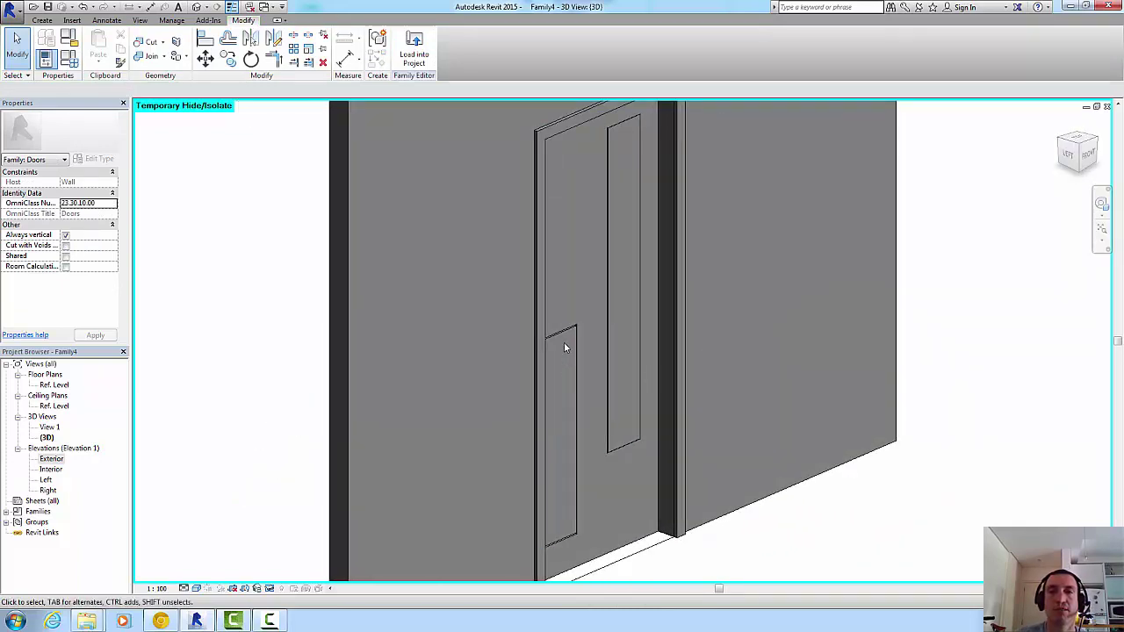
scroll(630, 476, "down", 3)
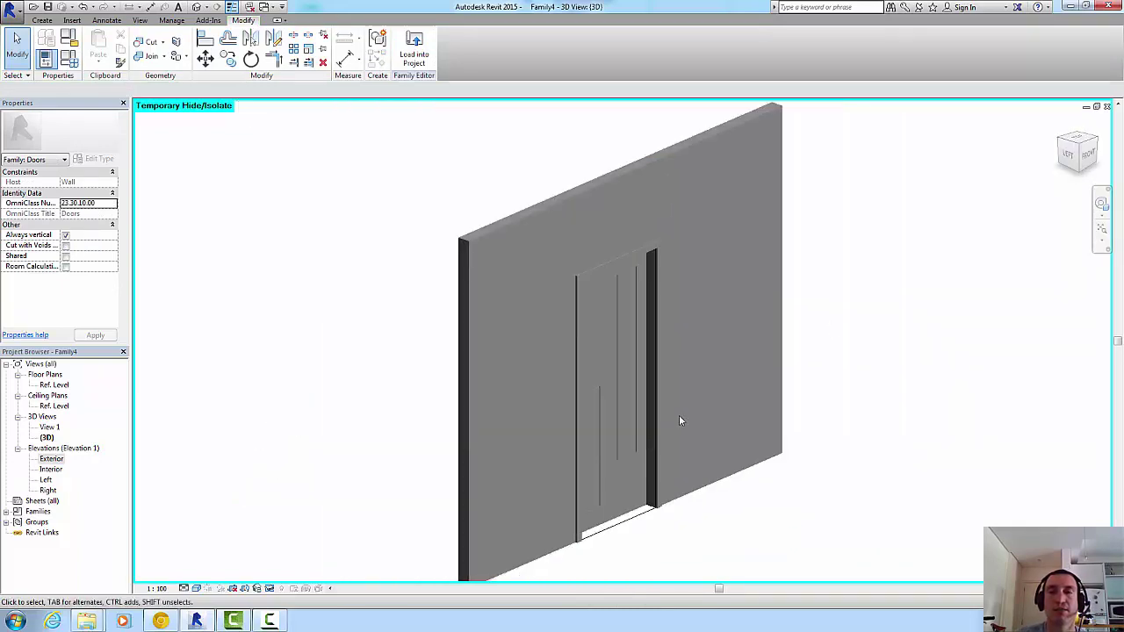
left_click(650, 257)
left_click(114, 256)
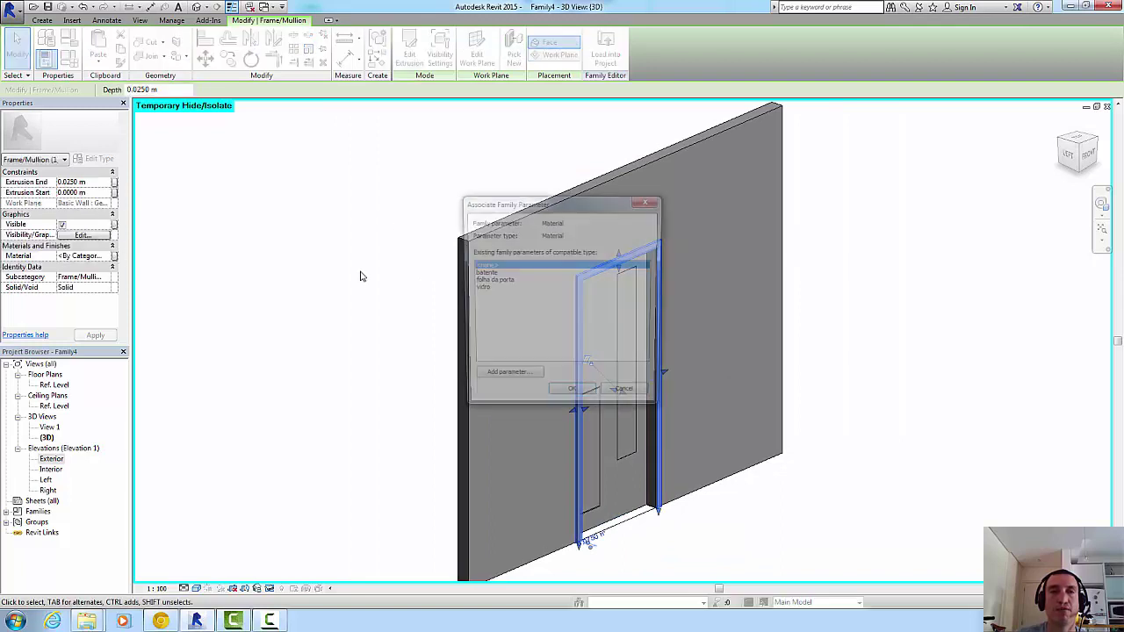
left_click(482, 273)
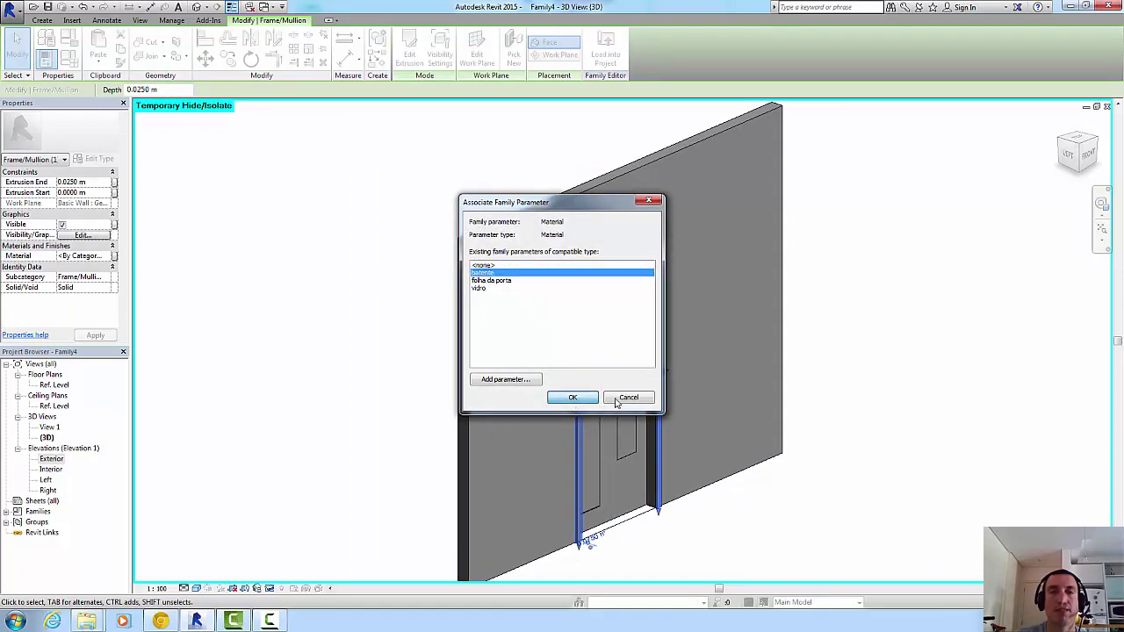
left_click(617, 399)
left_click(868, 339)
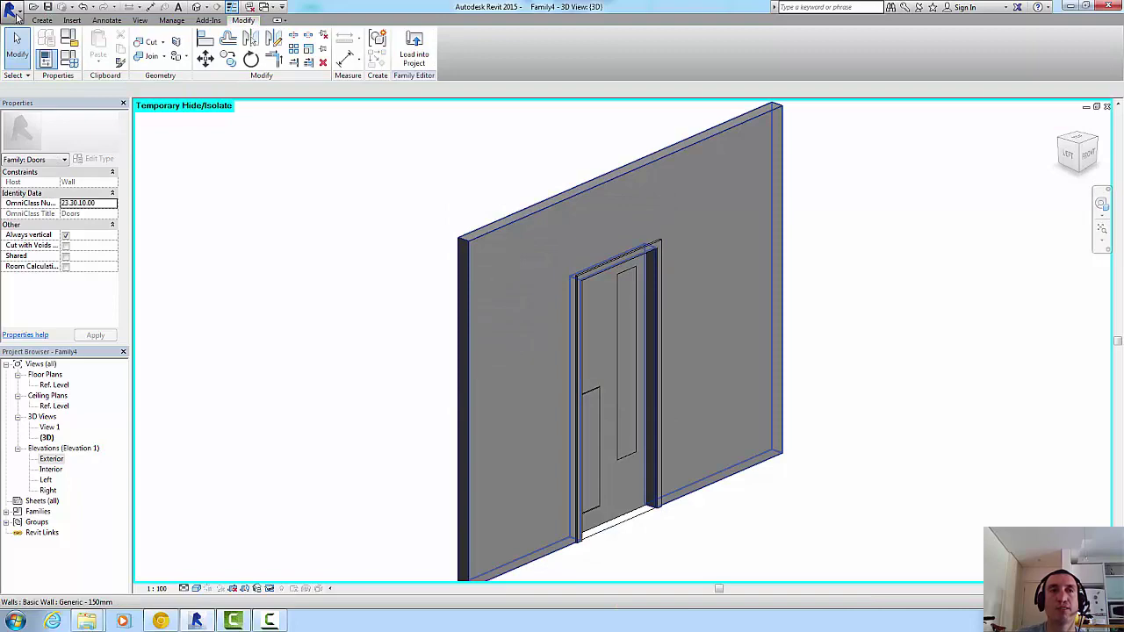
left_click(15, 14)
mouse_move(41, 142)
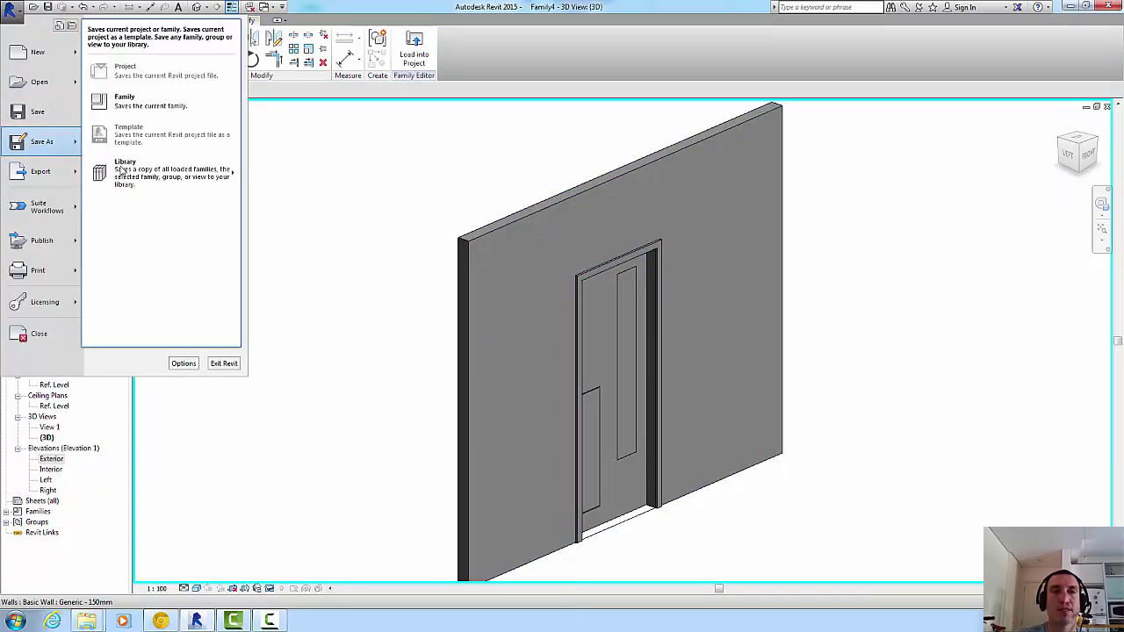
- Save the family as 'porta de entrada' and start loading it, unticking the first open project
left_click(204, 111)
type("porta")
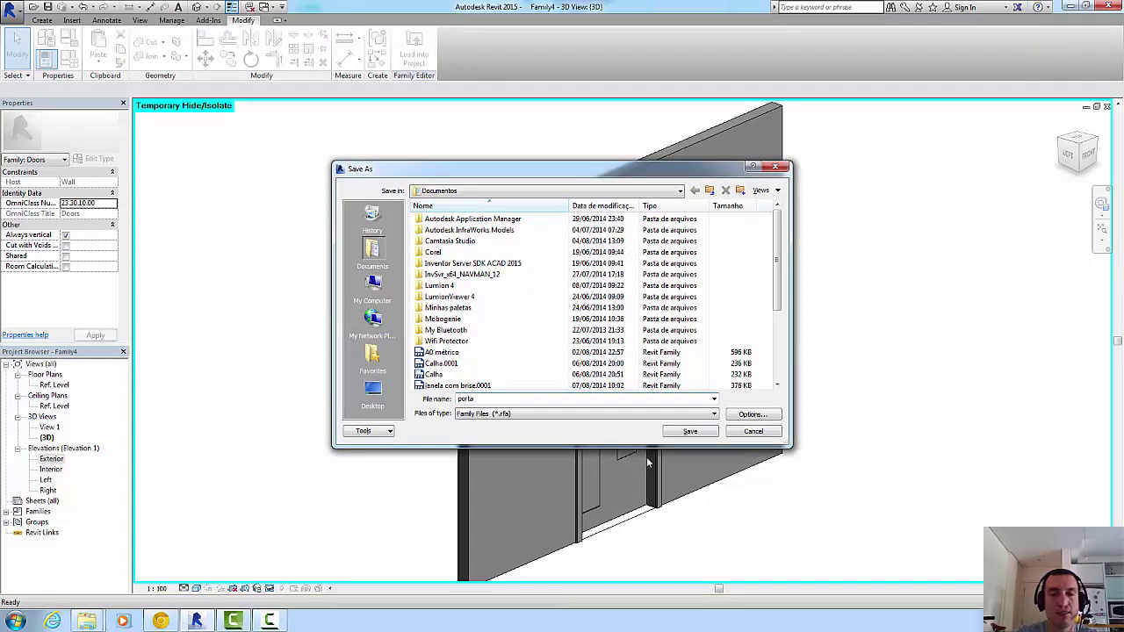
type(" de entrada")
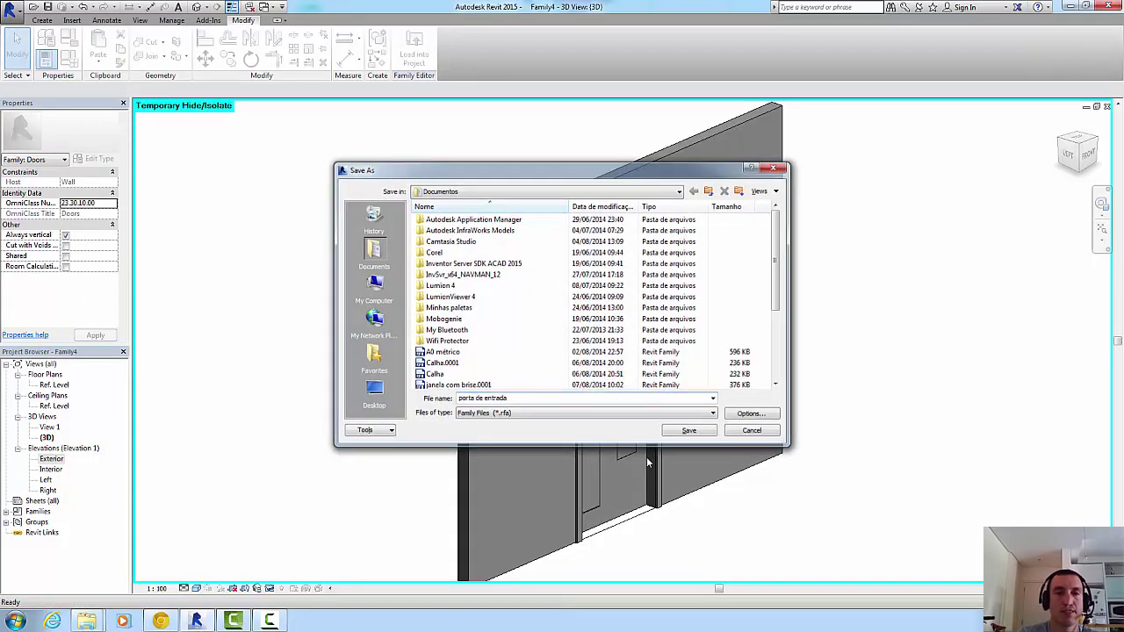
key("Return")
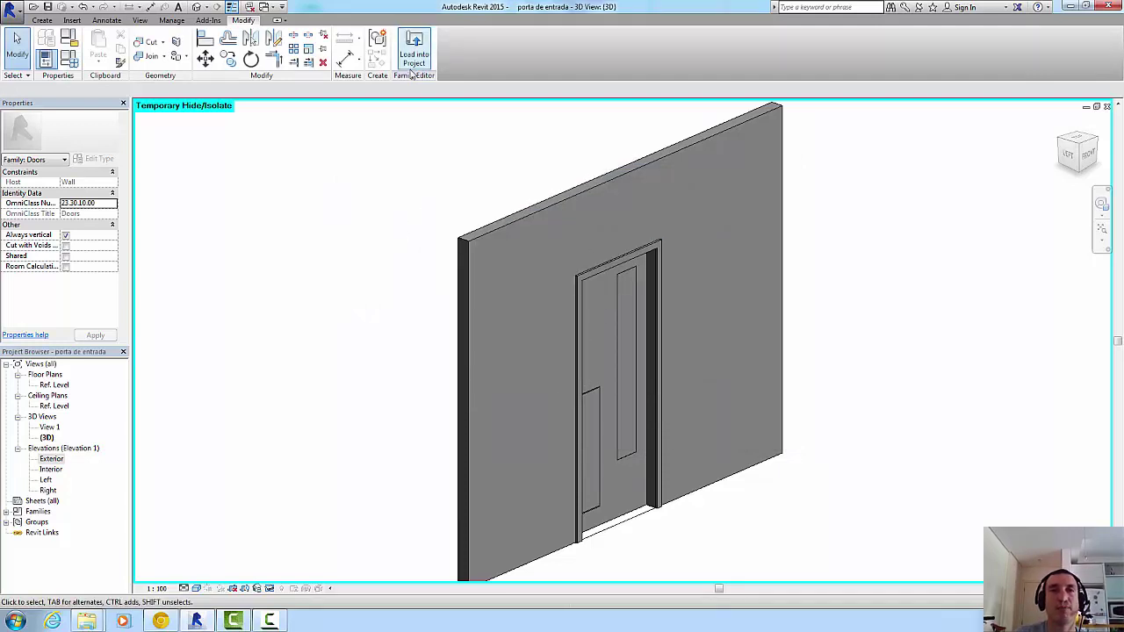
left_click(413, 58)
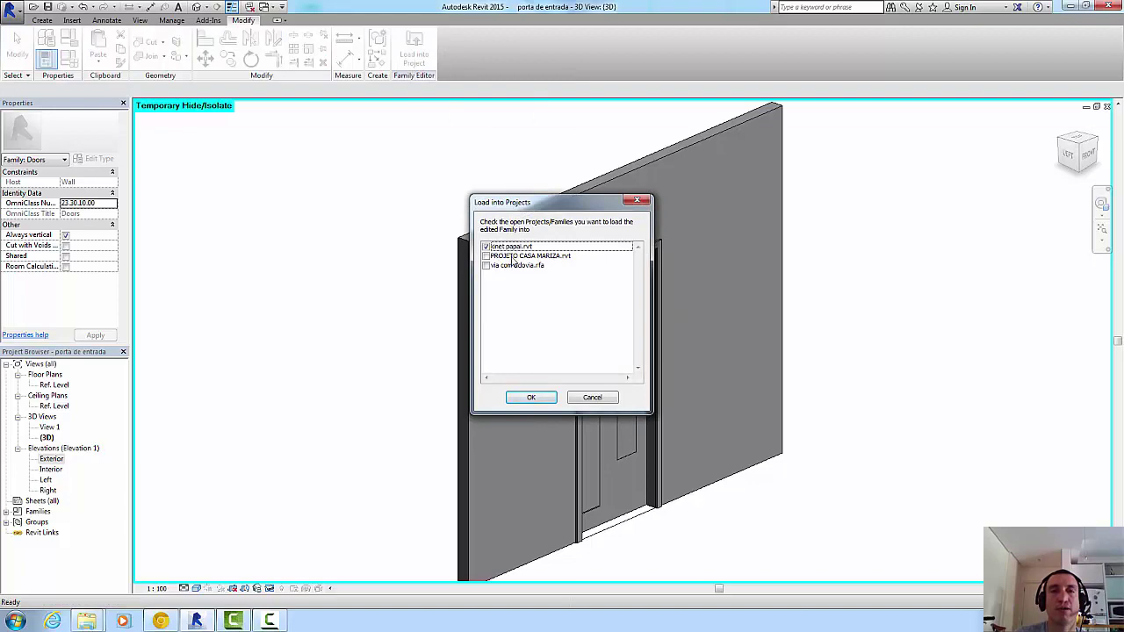
left_click(491, 250)
- Load the family into PROJETO CASA MARIZA, then select the existing entrance door in 3D
left_click(490, 258)
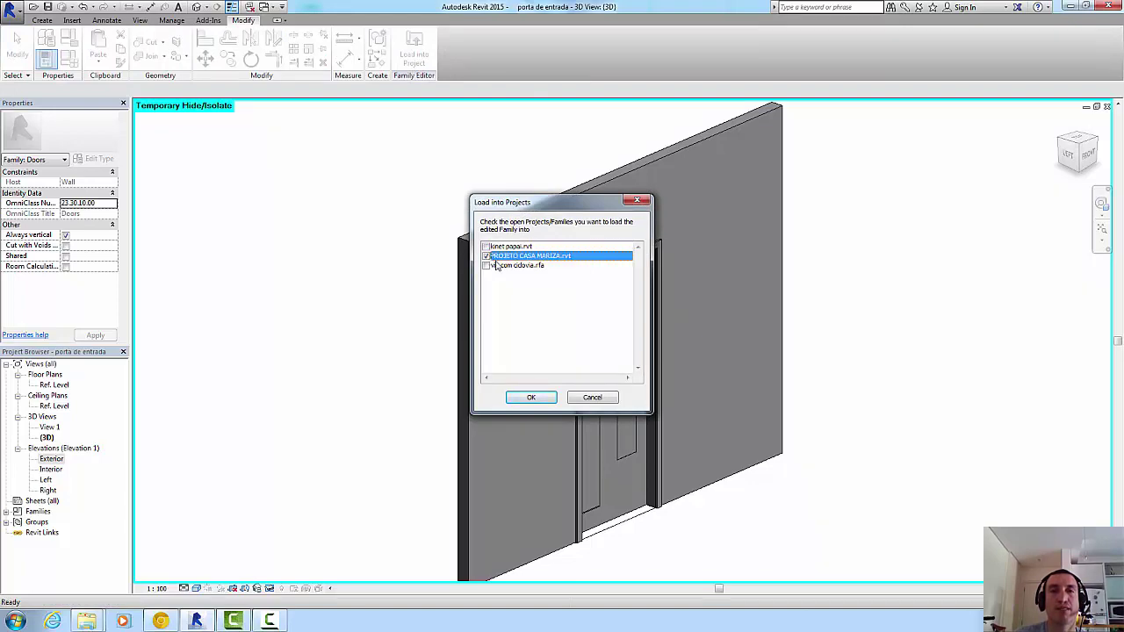
left_click(531, 398)
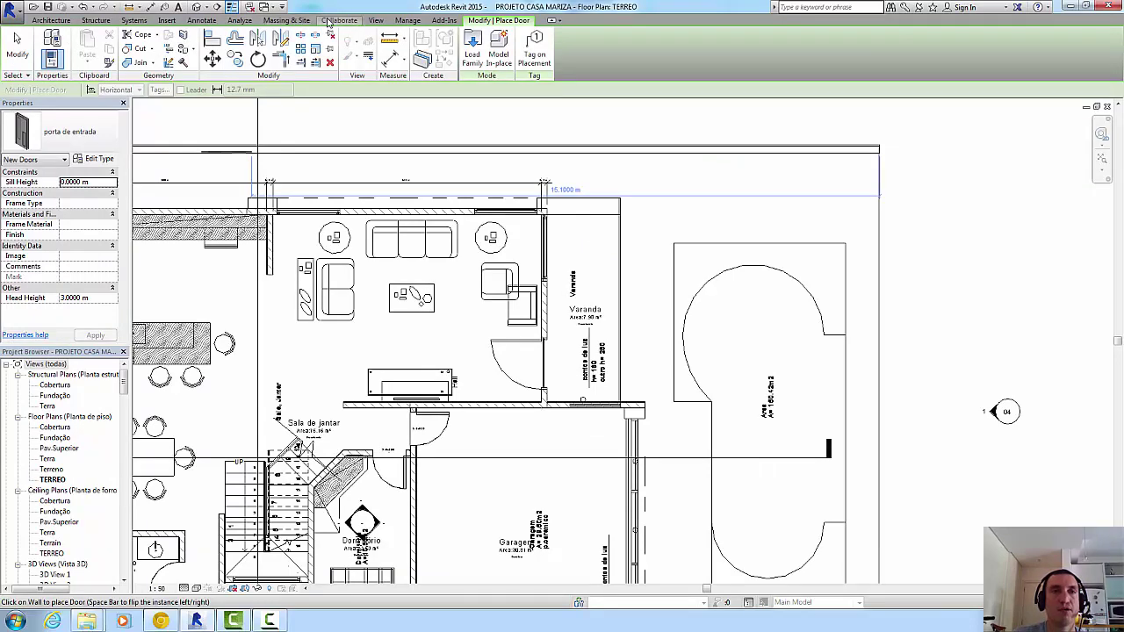
left_click(376, 20)
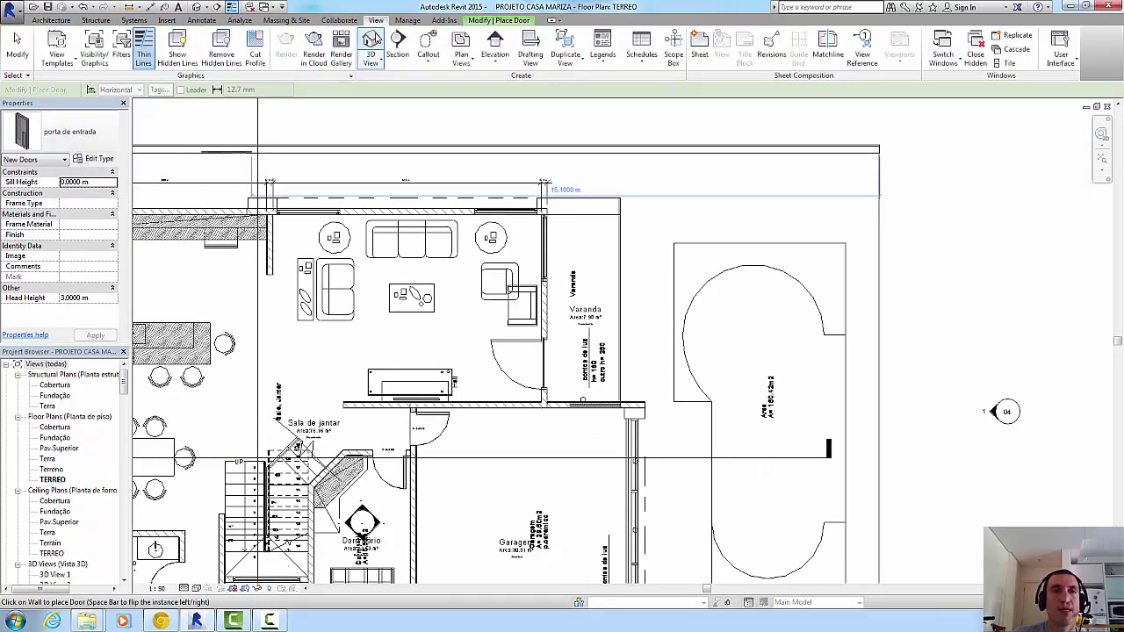
left_click(370, 42)
key("Escape")
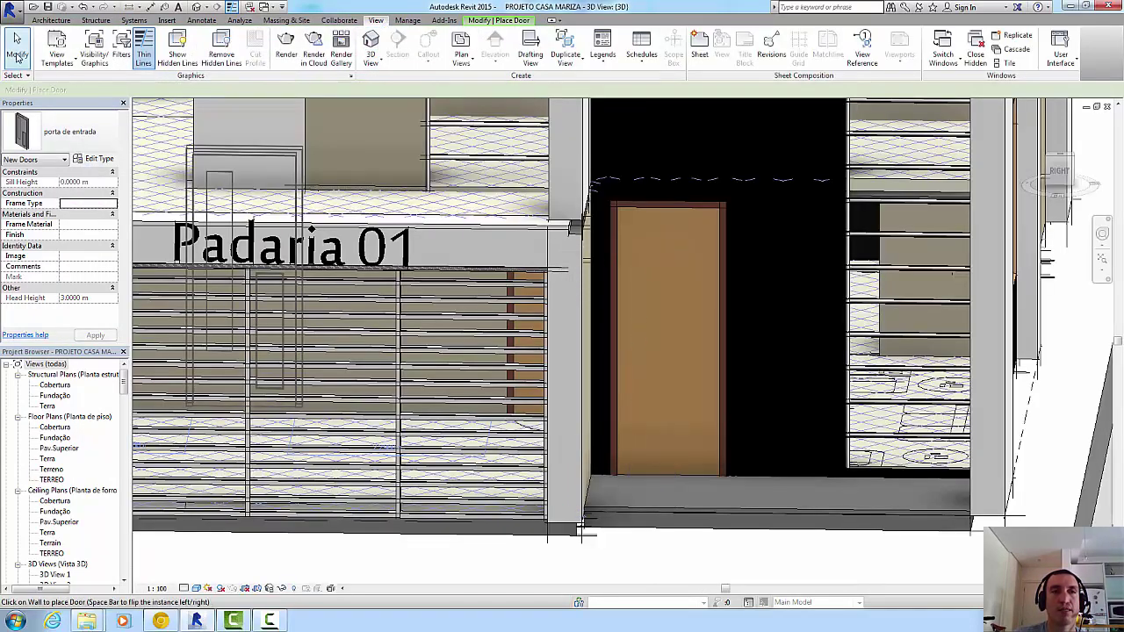
left_click(613, 456)
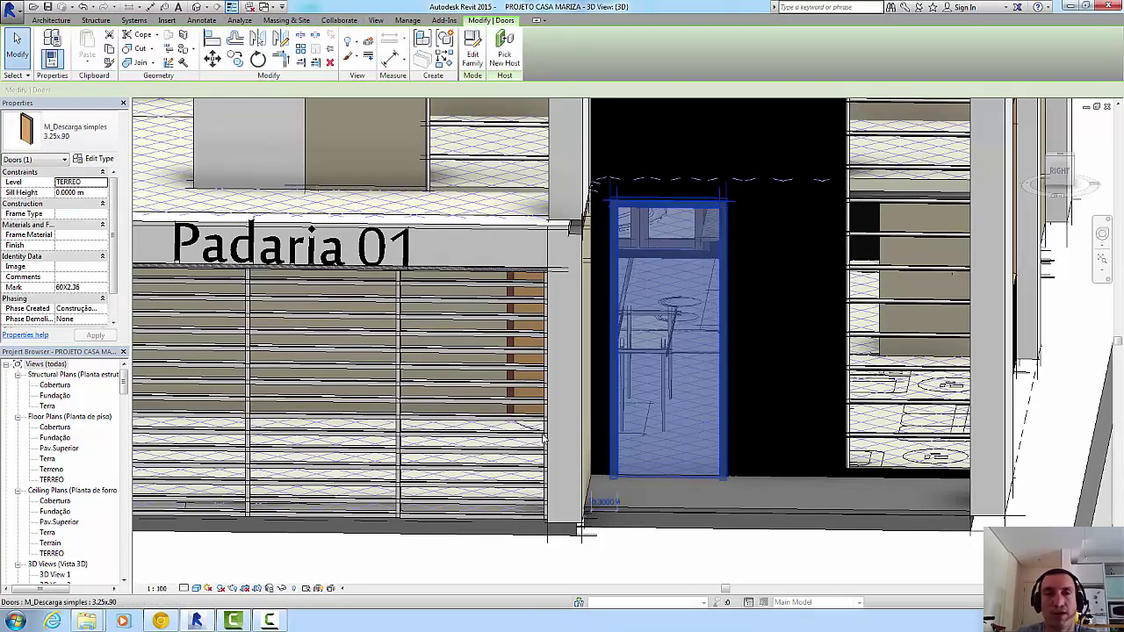
- Change the entrance door's type from M_Descarga simples to 'porta de entrada : porta de entrada'
left_click(101, 140)
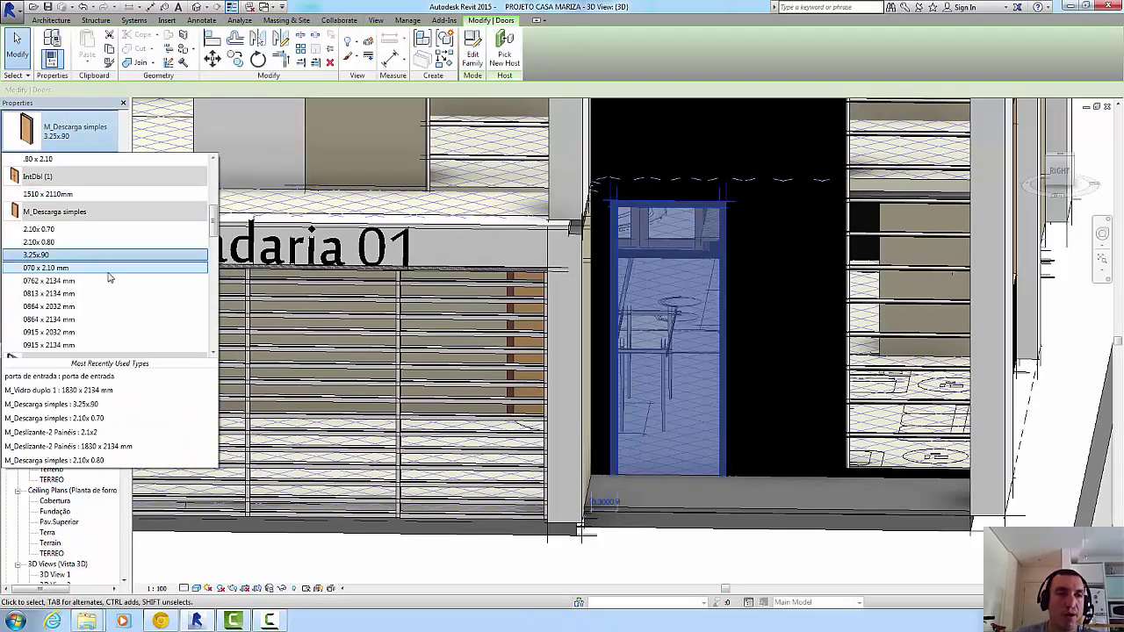
scroll(110, 275, "down", 2)
scroll(107, 288, "down", 1)
scroll(107, 297, "up", 2)
scroll(106, 303, "up", 2)
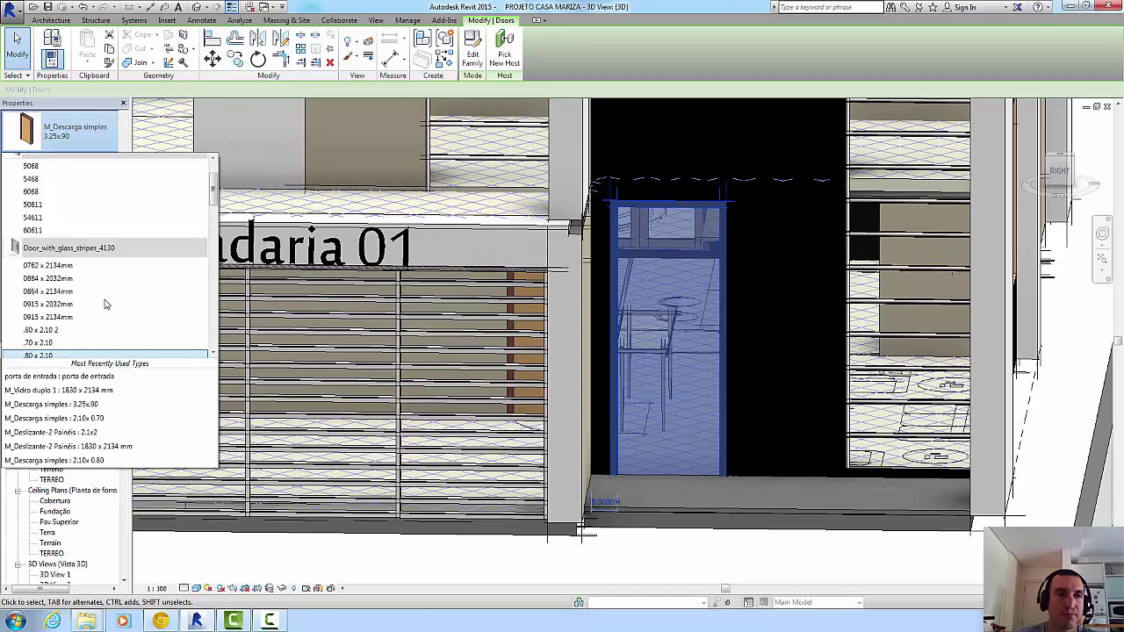
scroll(104, 303, "up", 2)
scroll(103, 299, "down", 2)
scroll(101, 311, "down", 1)
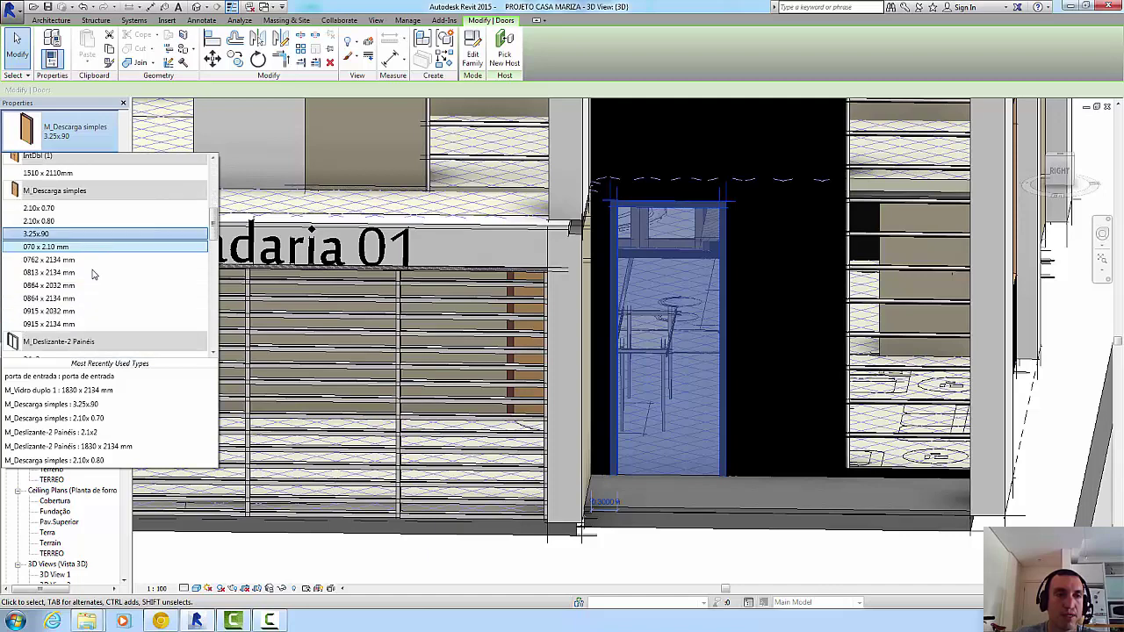
scroll(98, 325, "down", 1)
left_click(55, 375)
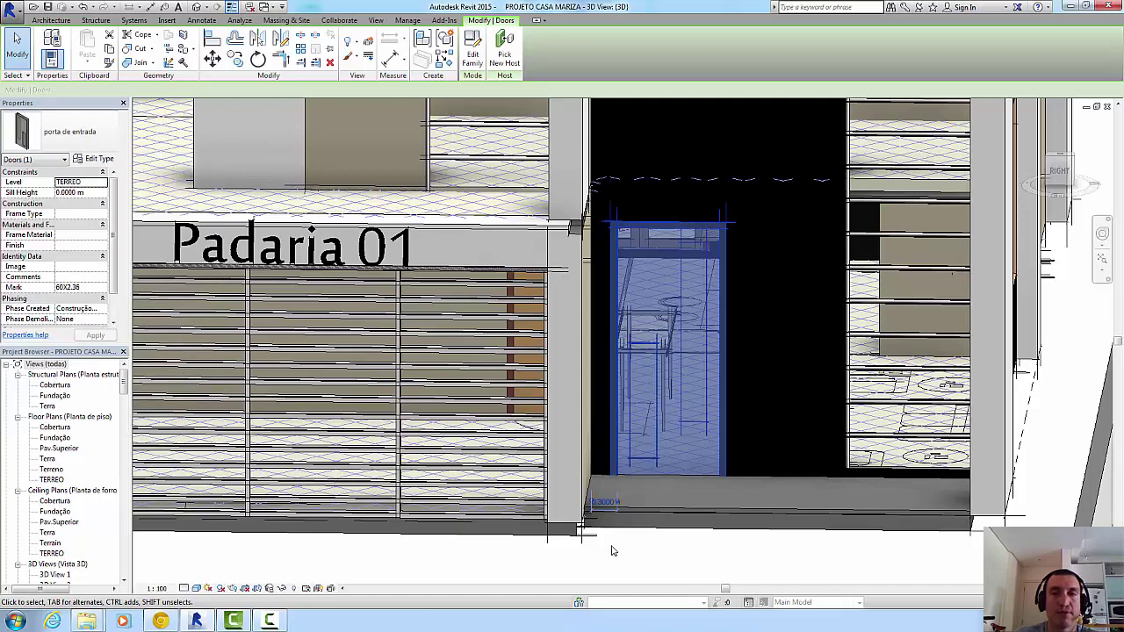
left_click(609, 547)
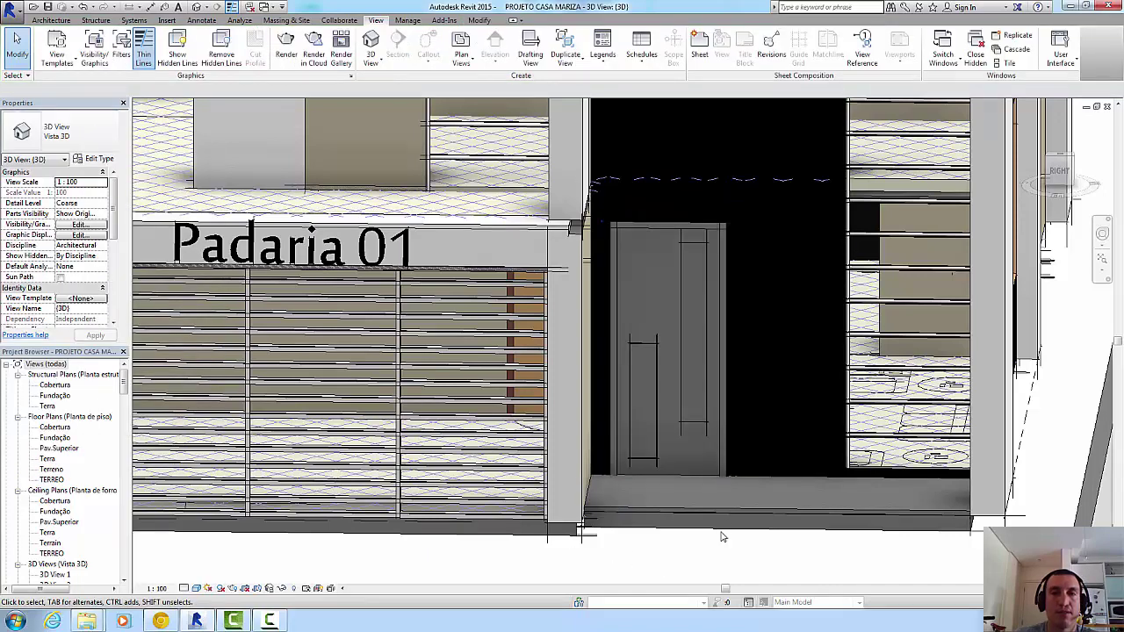
left_click(722, 328)
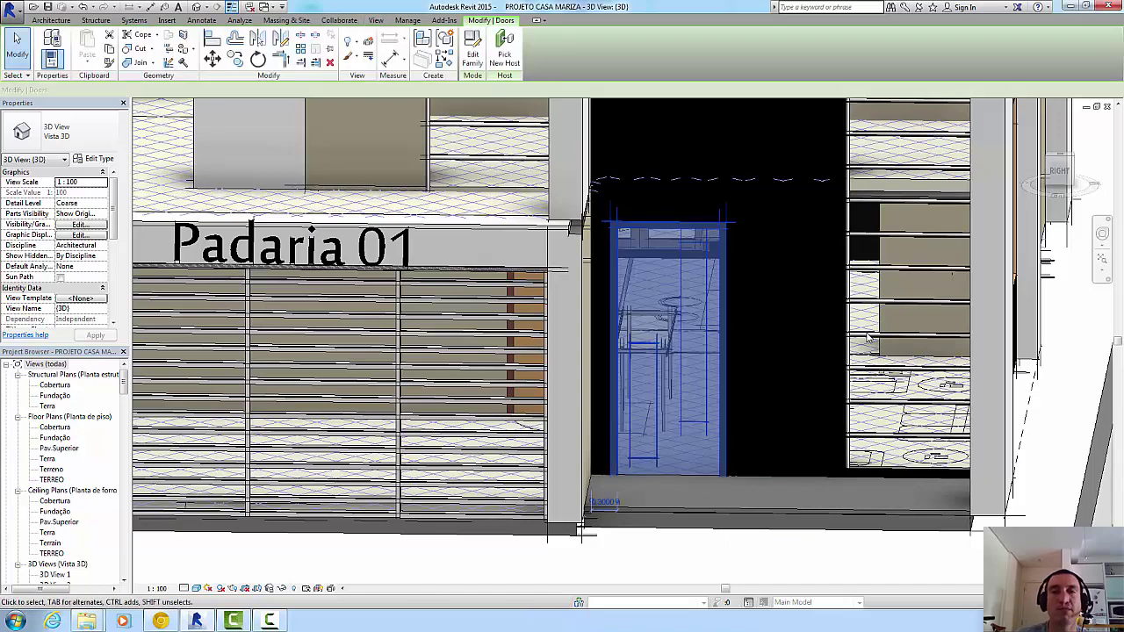
left_click(99, 159)
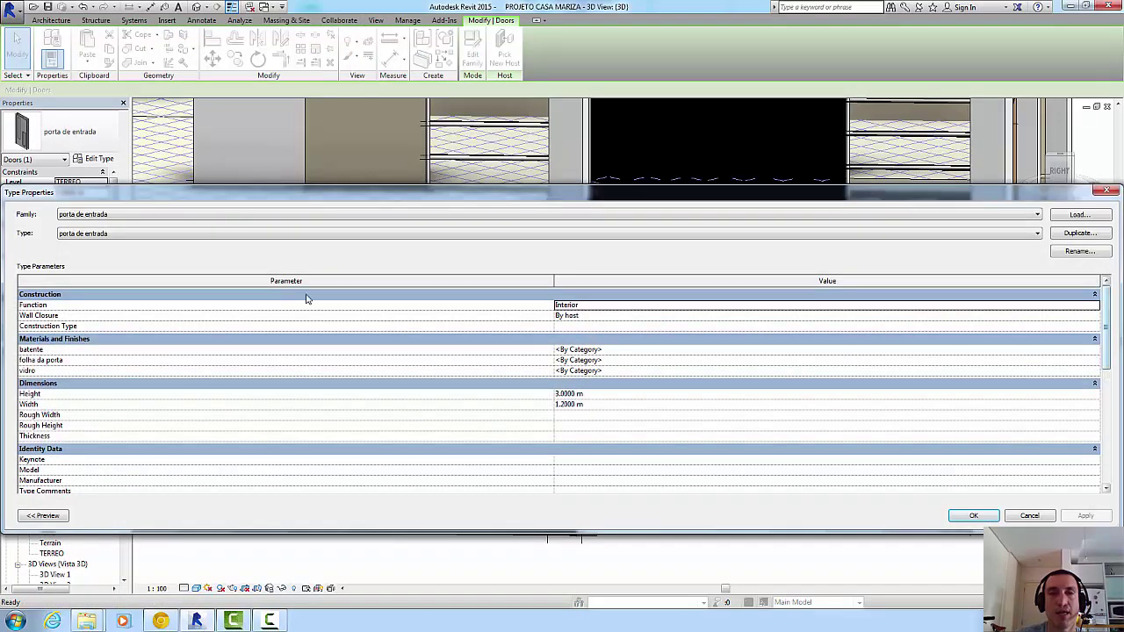
- Set both the batente and folha da porta materials to DOOR WINDOW
left_click(1097, 353)
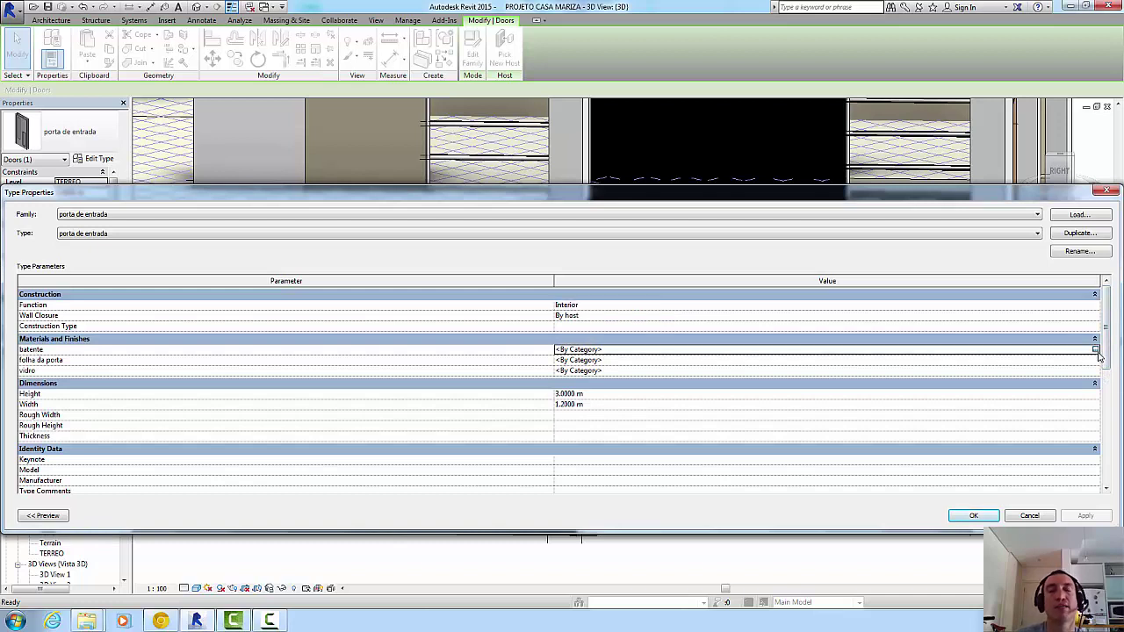
left_click(1097, 353)
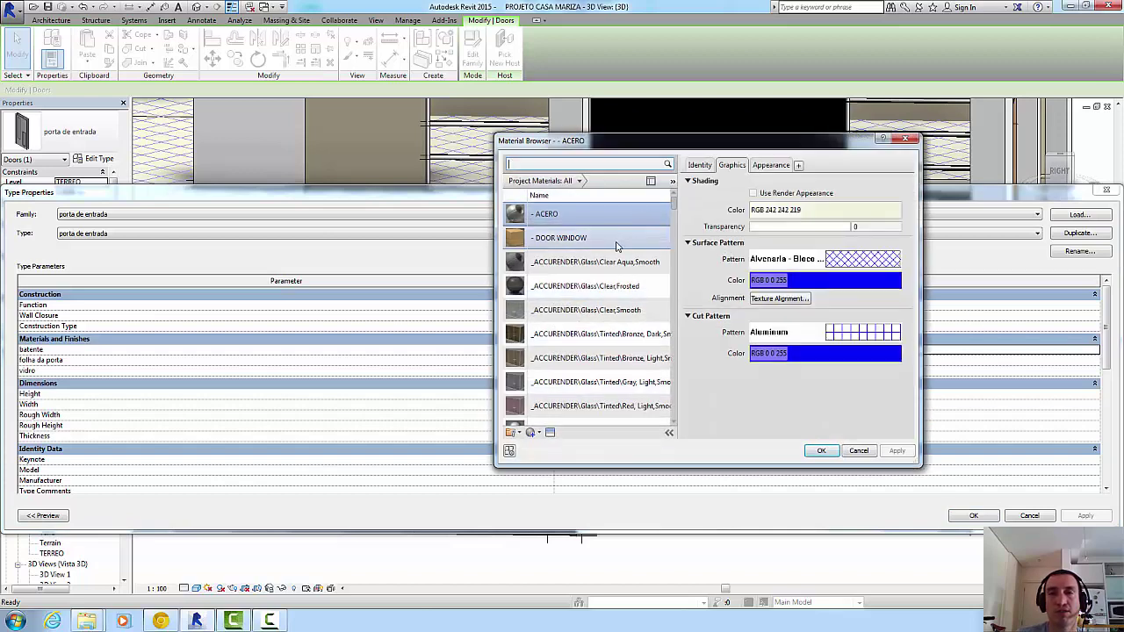
left_click(607, 245)
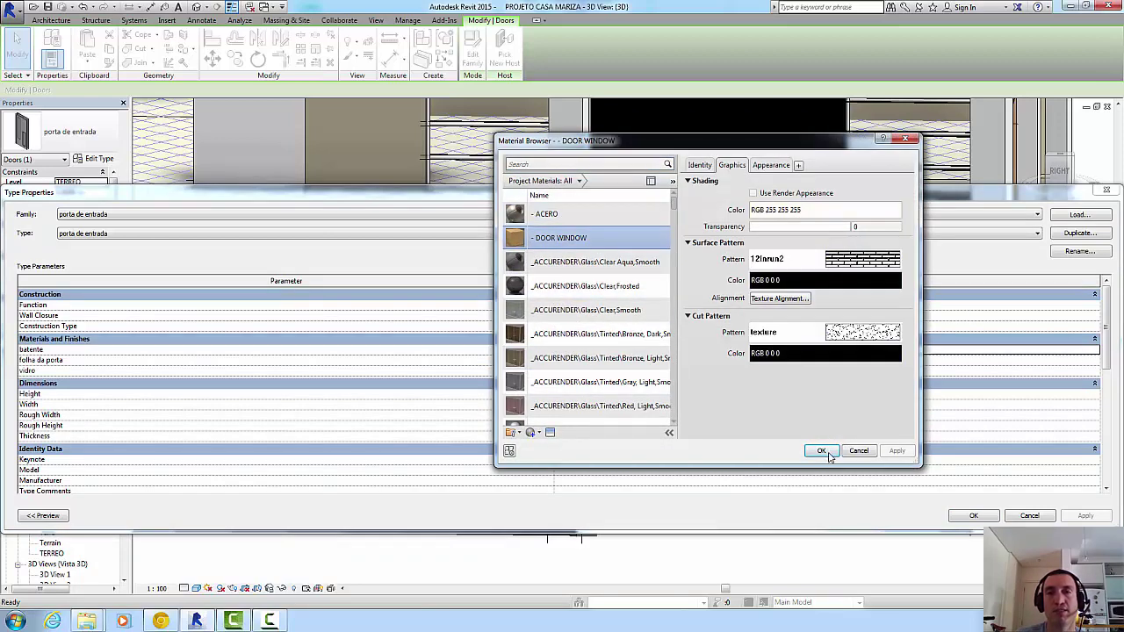
left_click(826, 451)
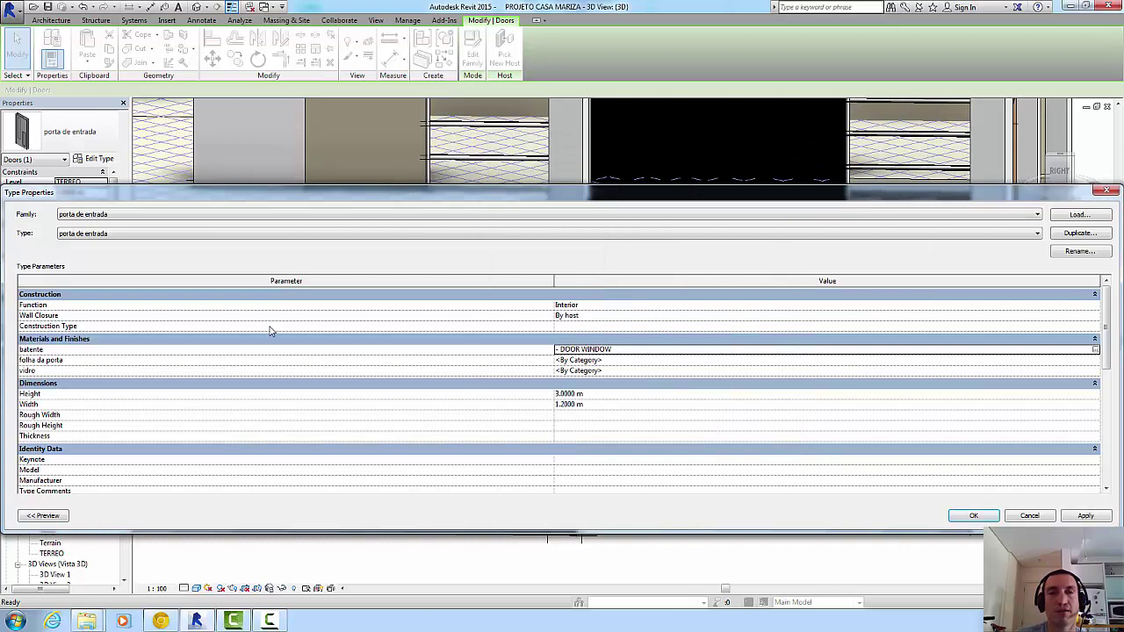
left_click(1098, 361)
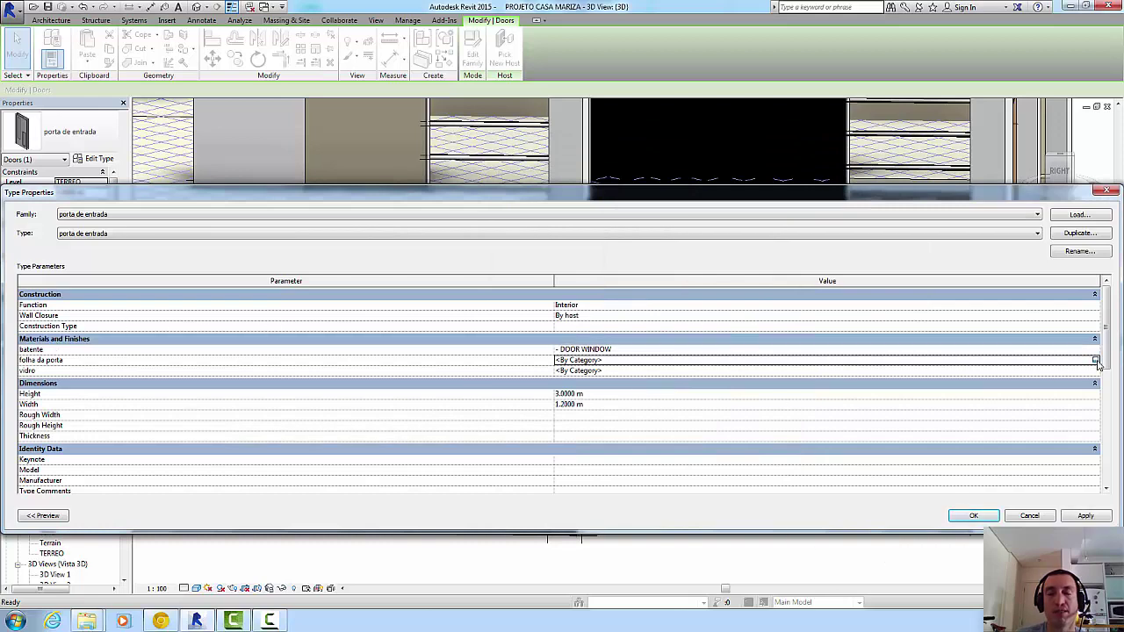
left_click(1095, 360)
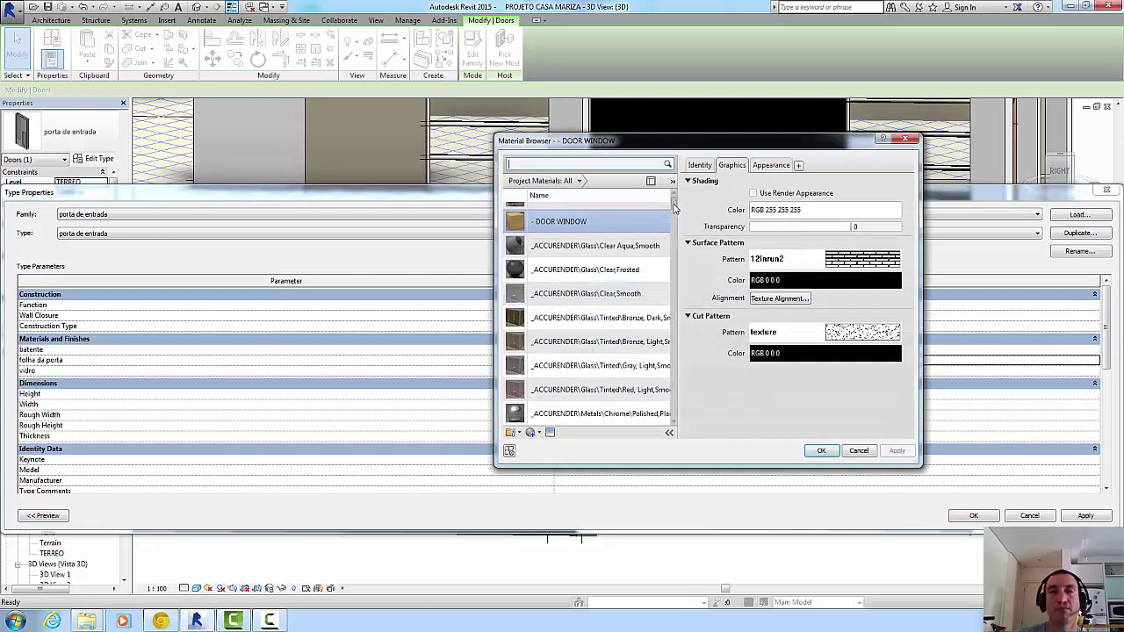
mouse_move(675, 208)
left_mouse_down()
mouse_move(679, 279)
mouse_move(673, 202)
left_mouse_up()
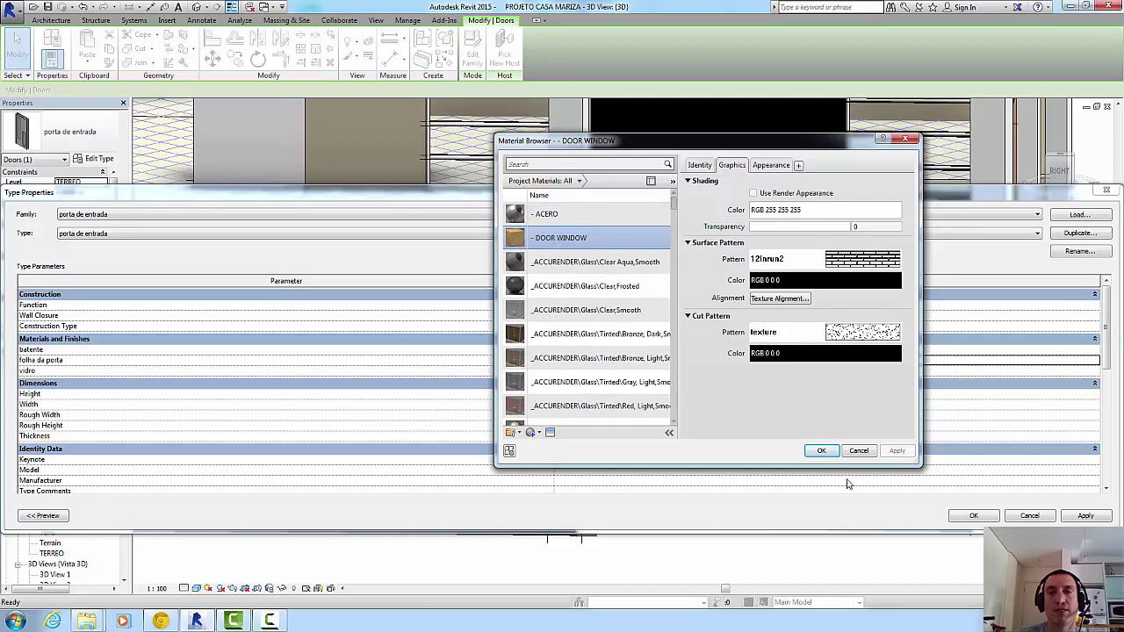
left_click(822, 452)
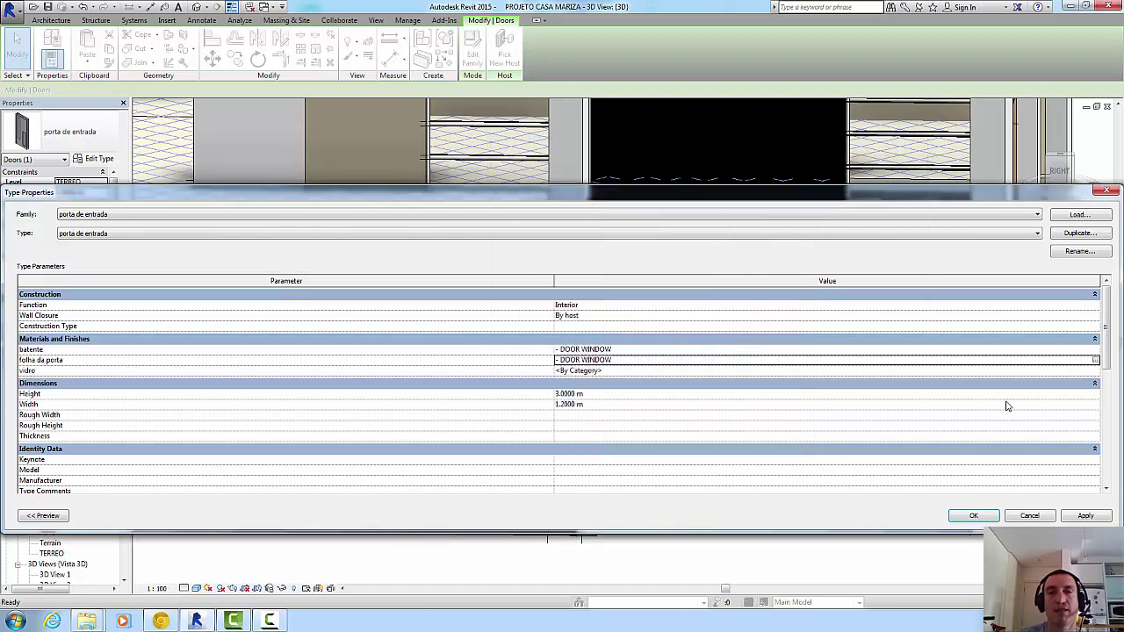
- Set vidro to _ACCURENDER Tinted Bronze Dark glass and apply the type changes
left_click(1095, 373)
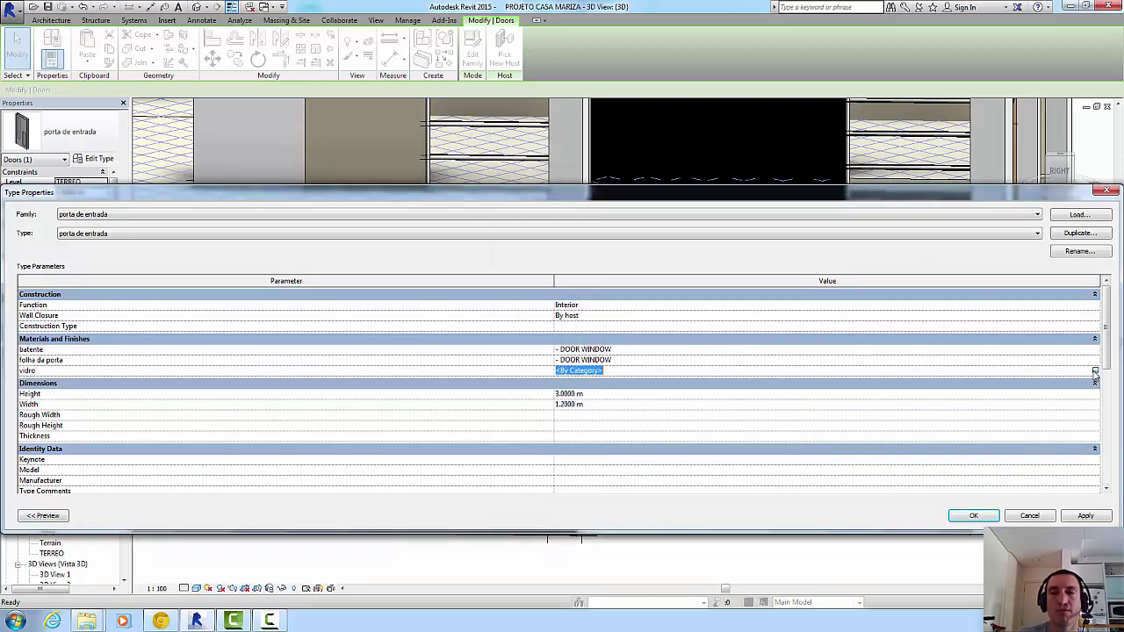
left_click(1094, 371)
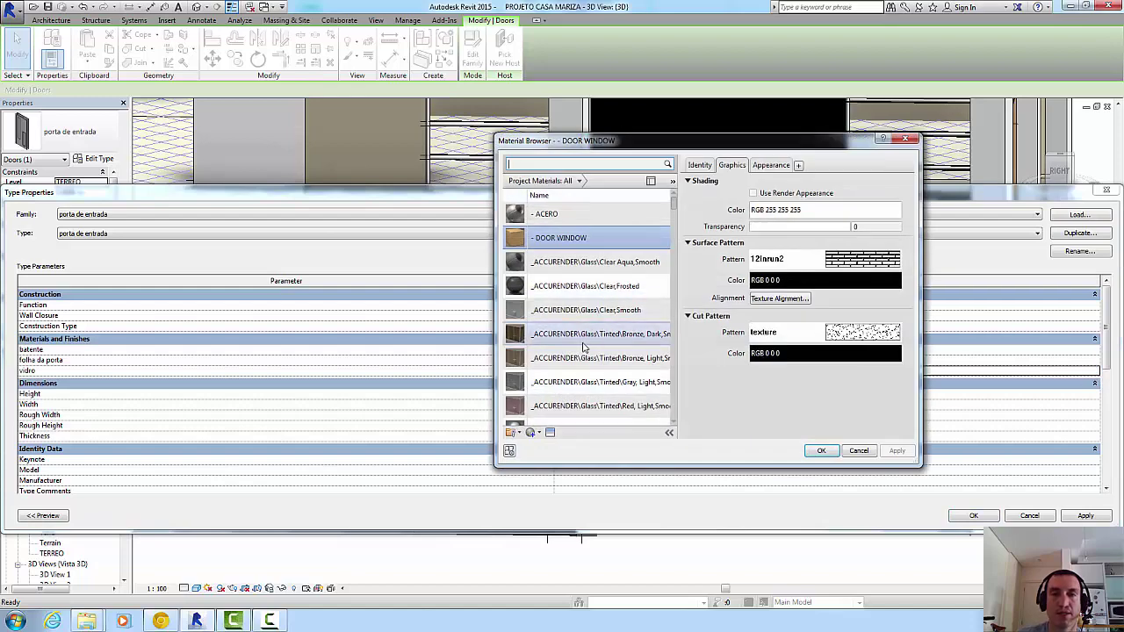
left_click(583, 343)
left_click(822, 454)
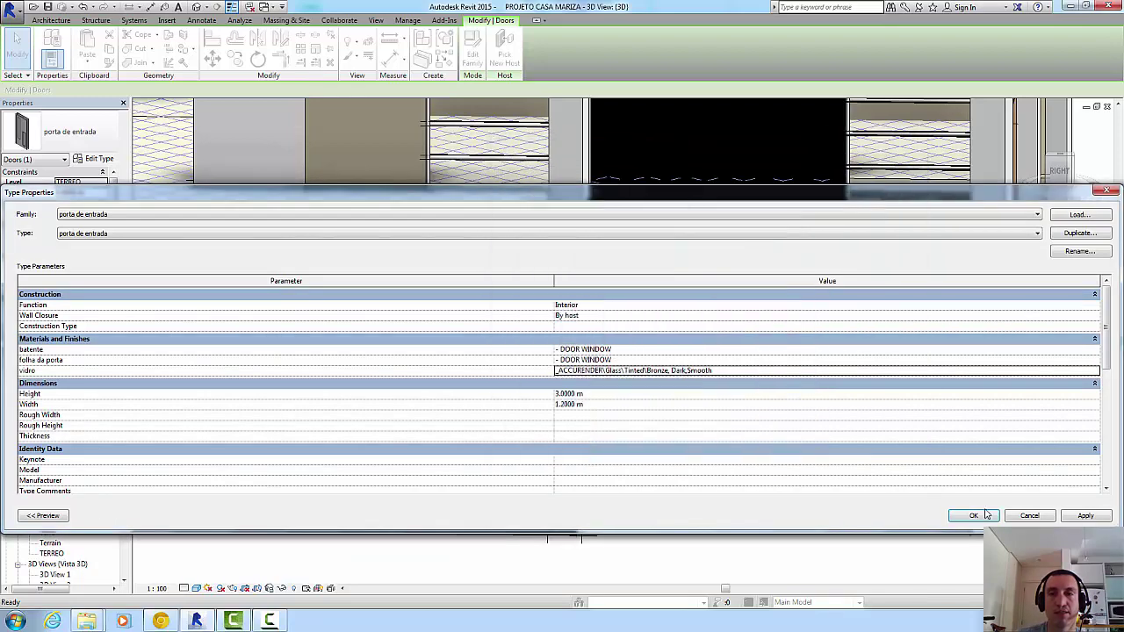
left_click(986, 520)
key("Escape")
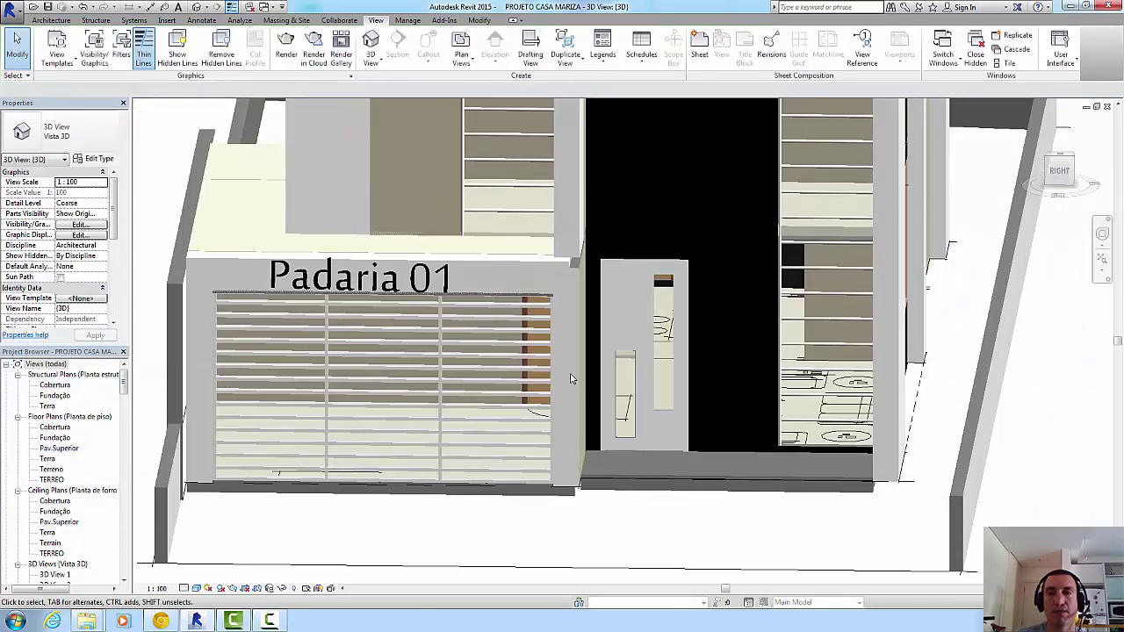
- Switch the 3D view to the Hidden Line visual style and select the porta de entrada door
left_click(184, 588)
left_click(202, 552)
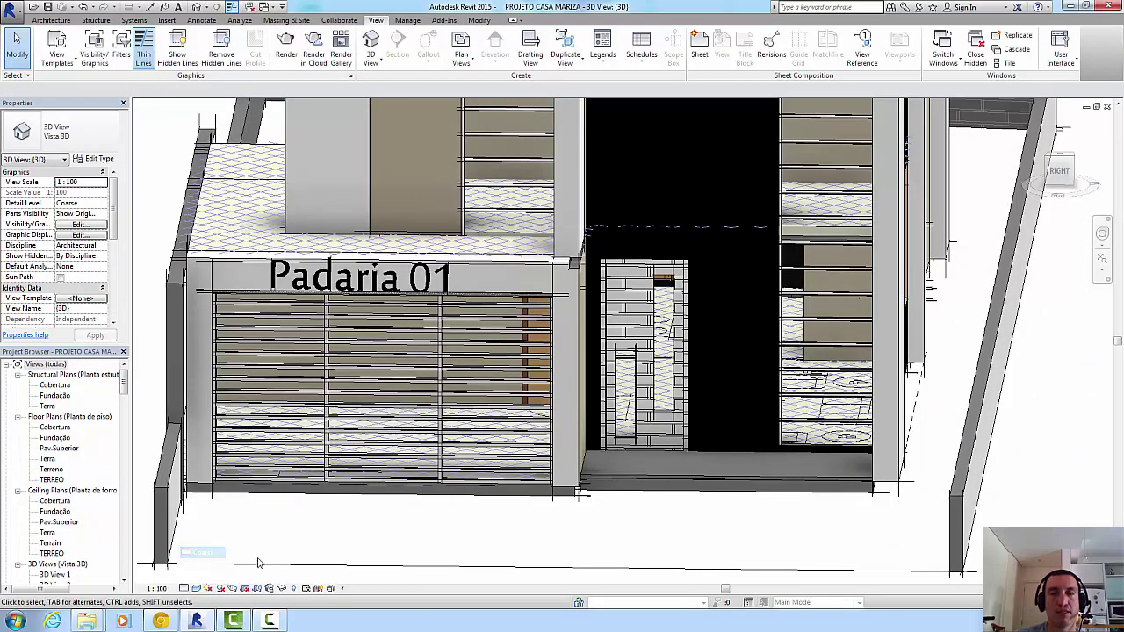
left_click(196, 589)
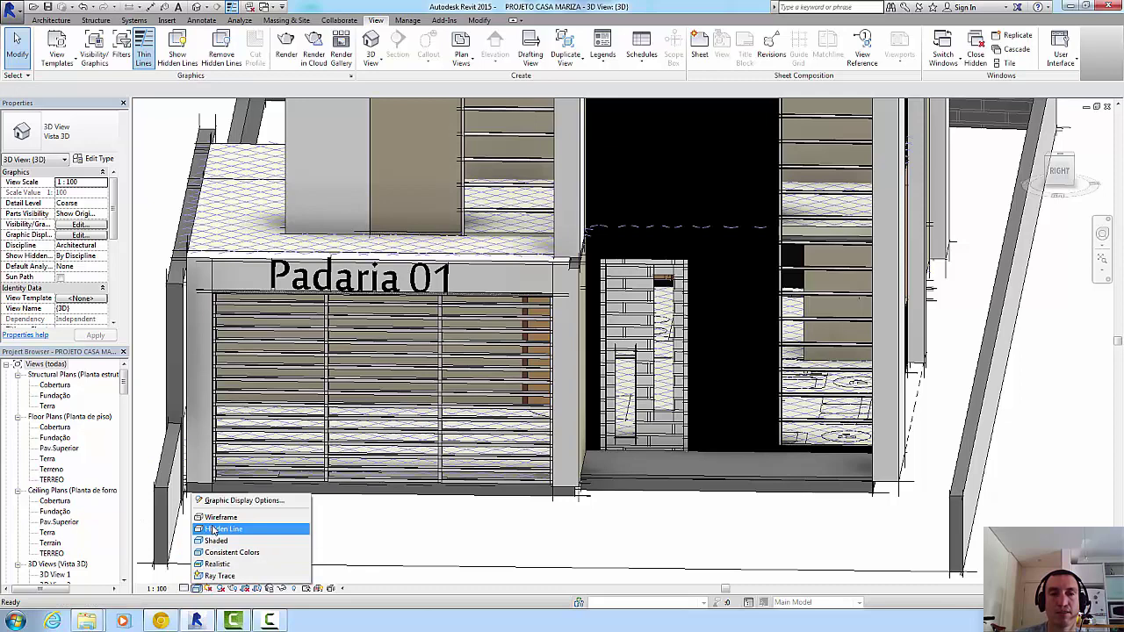
left_click(216, 529)
scroll(397, 537, "down", 2)
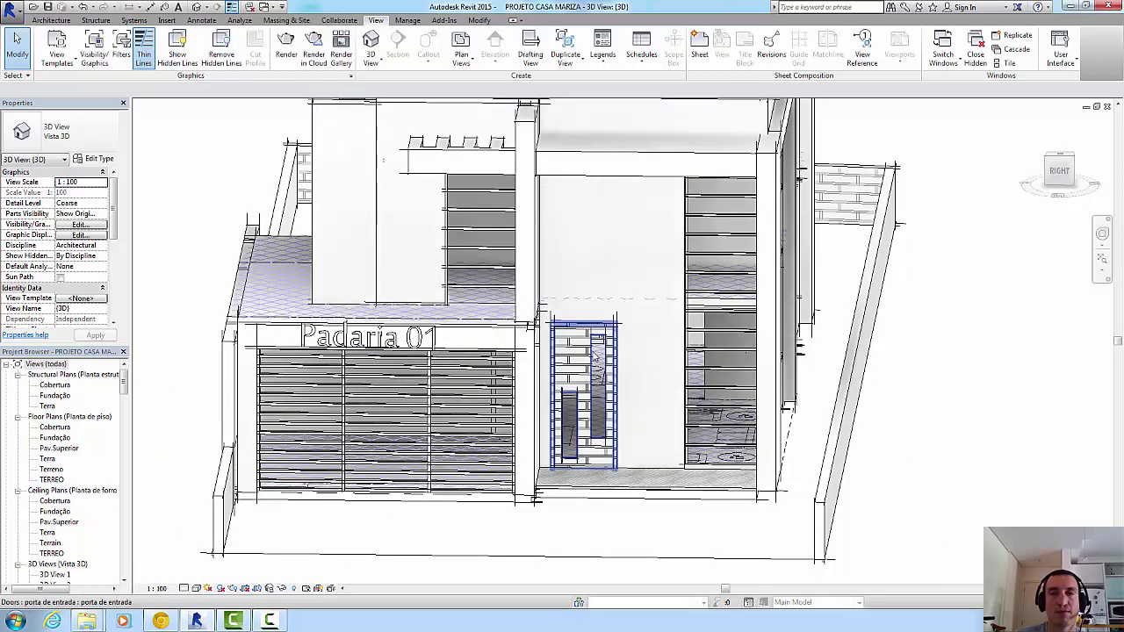
scroll(602, 451, "up", 4)
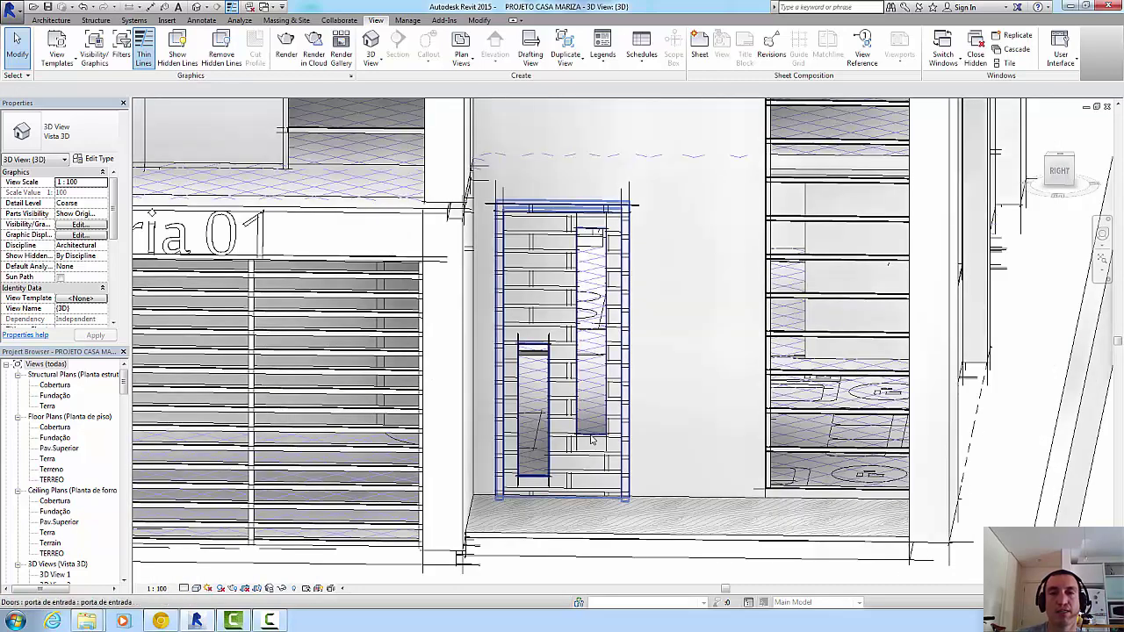
left_click(592, 450)
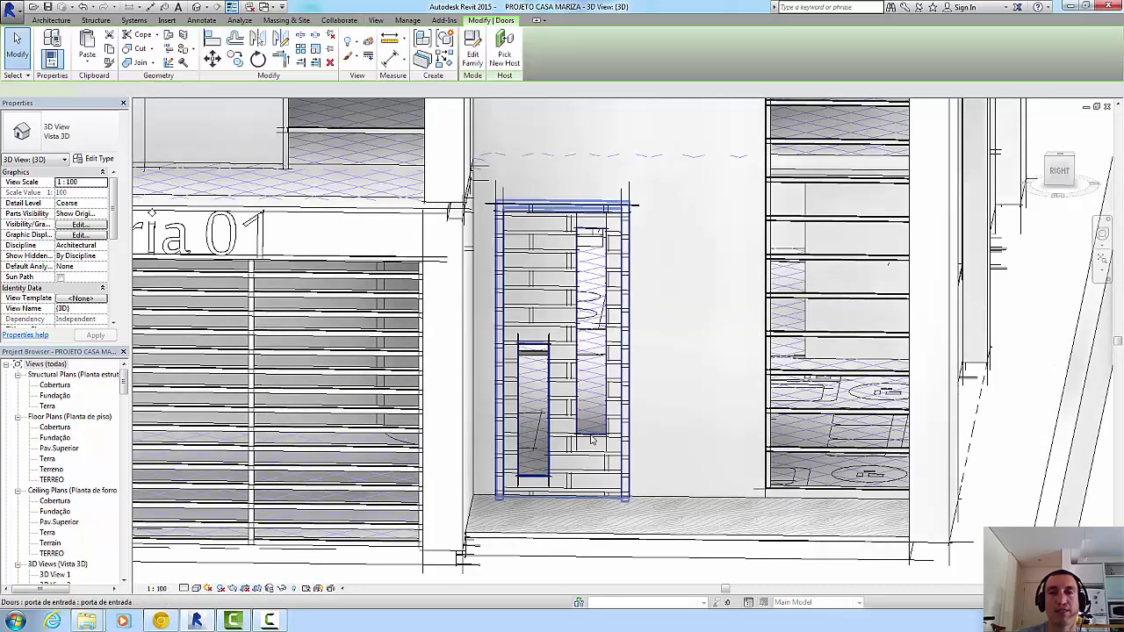
- Assign the woodface surface pattern to the door type's folha da porta material (DOOR WINDOW)
left_click(94, 159)
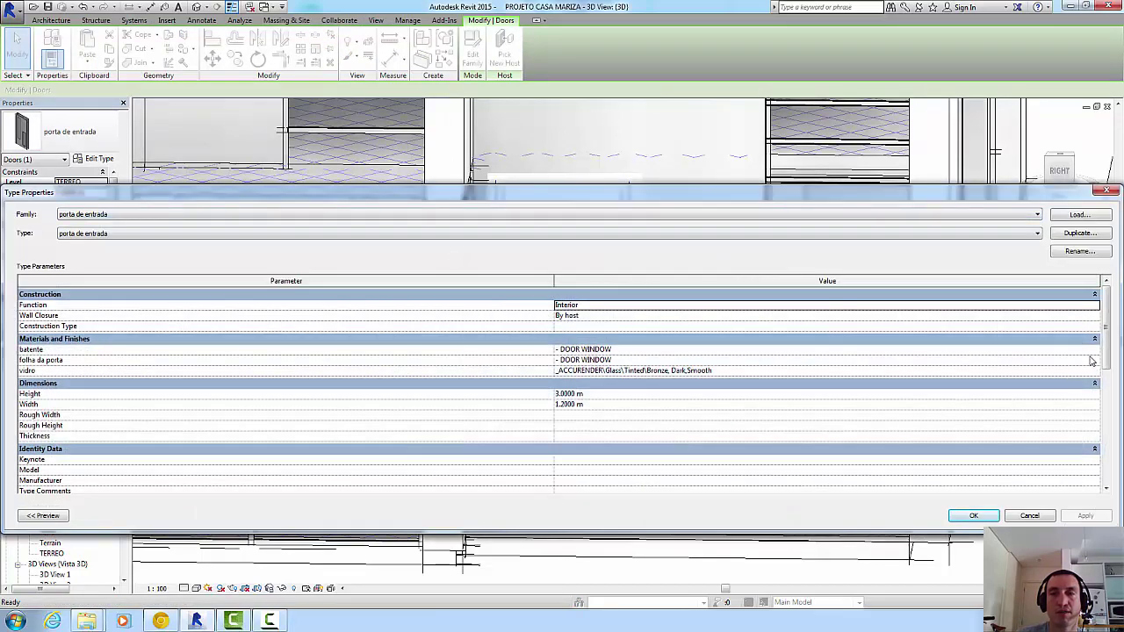
left_click(1094, 362)
left_click(1093, 362)
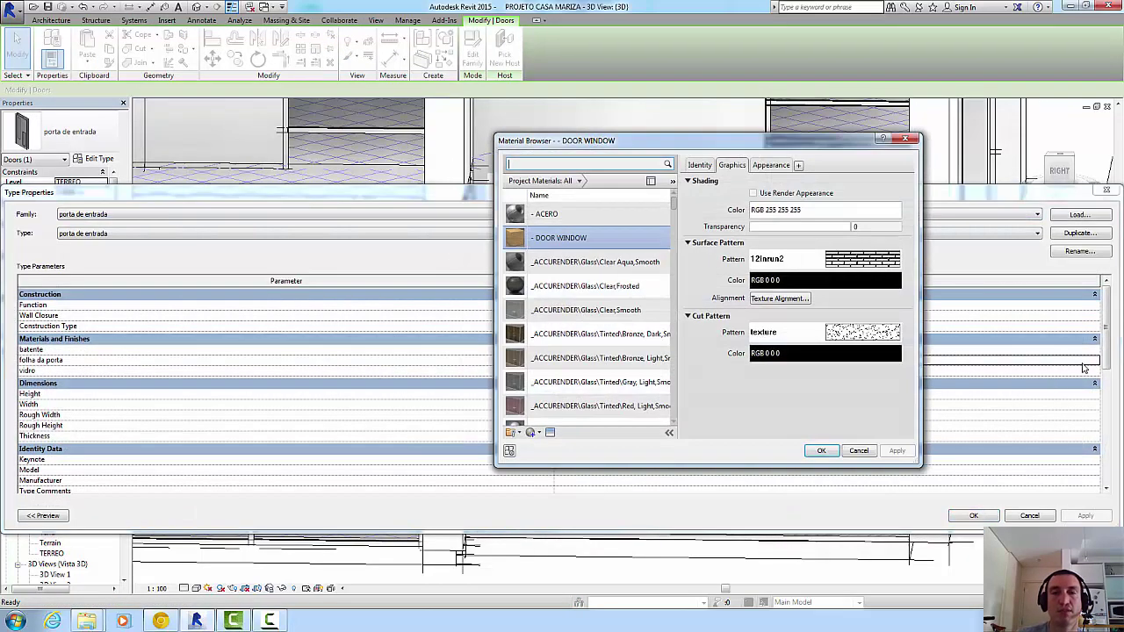
left_click(848, 261)
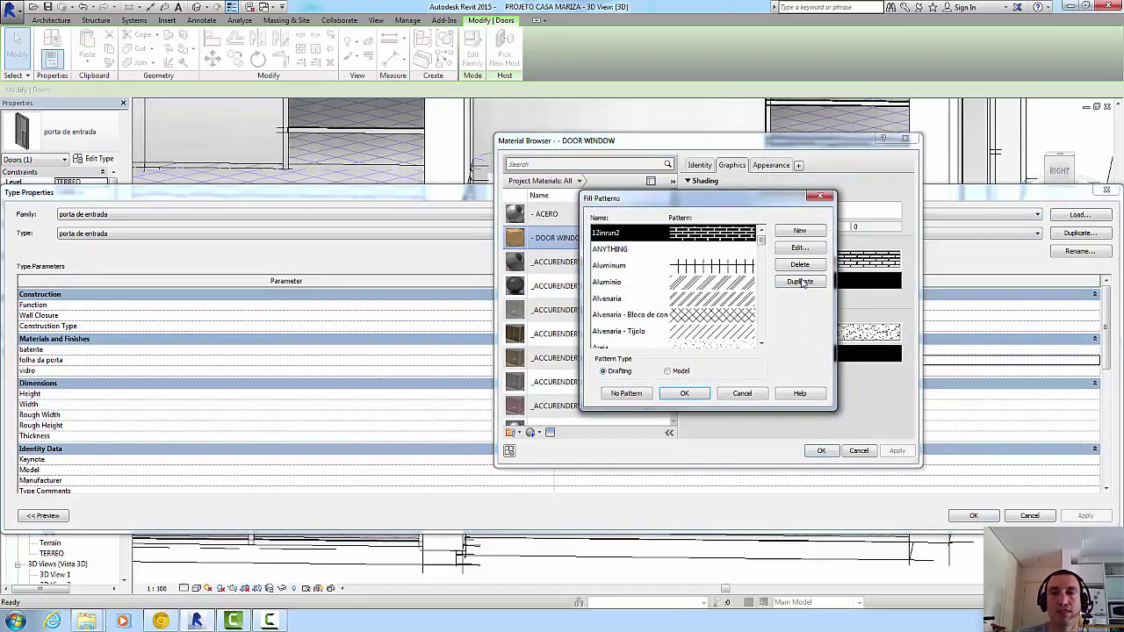
left_click(760, 261)
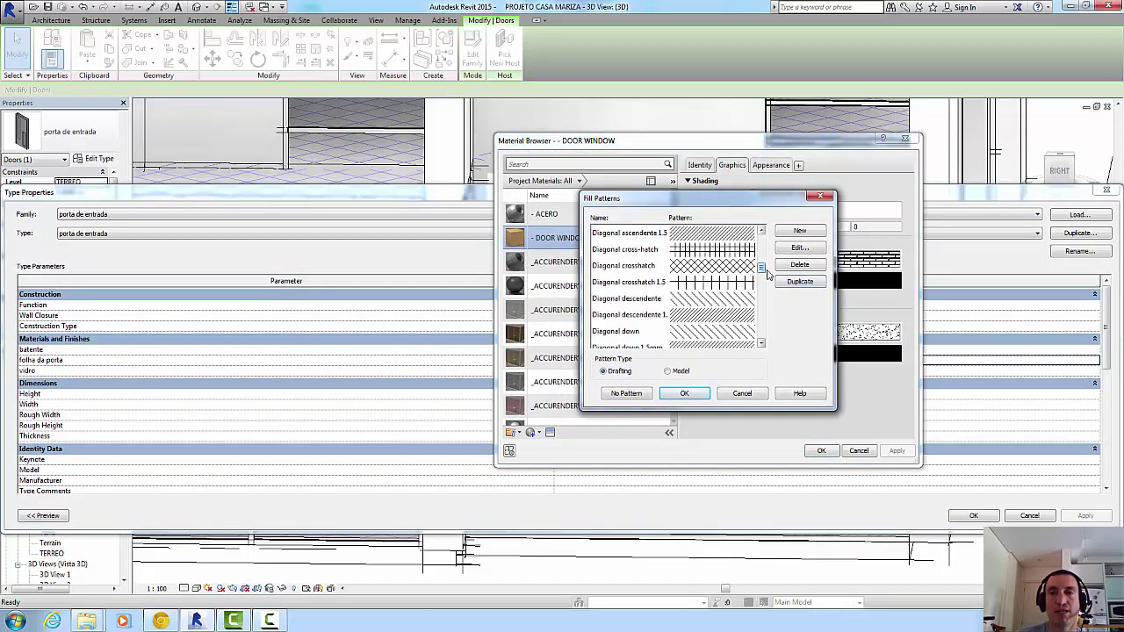
left_click_drag(763, 271, 759, 341)
left_click(738, 319)
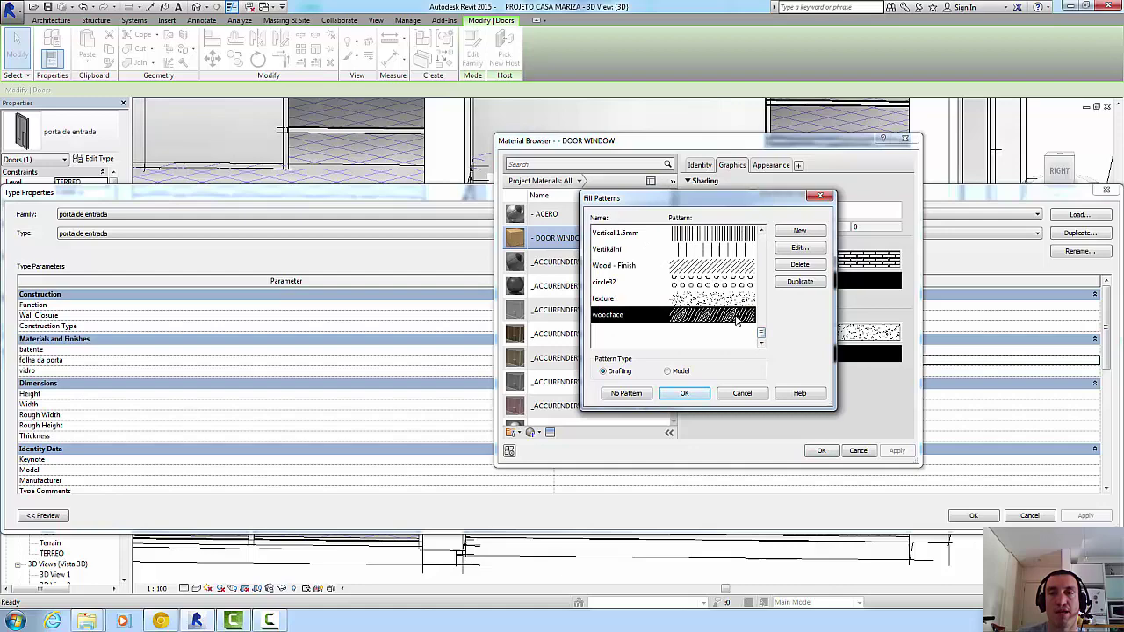
left_click(685, 395)
left_click(820, 452)
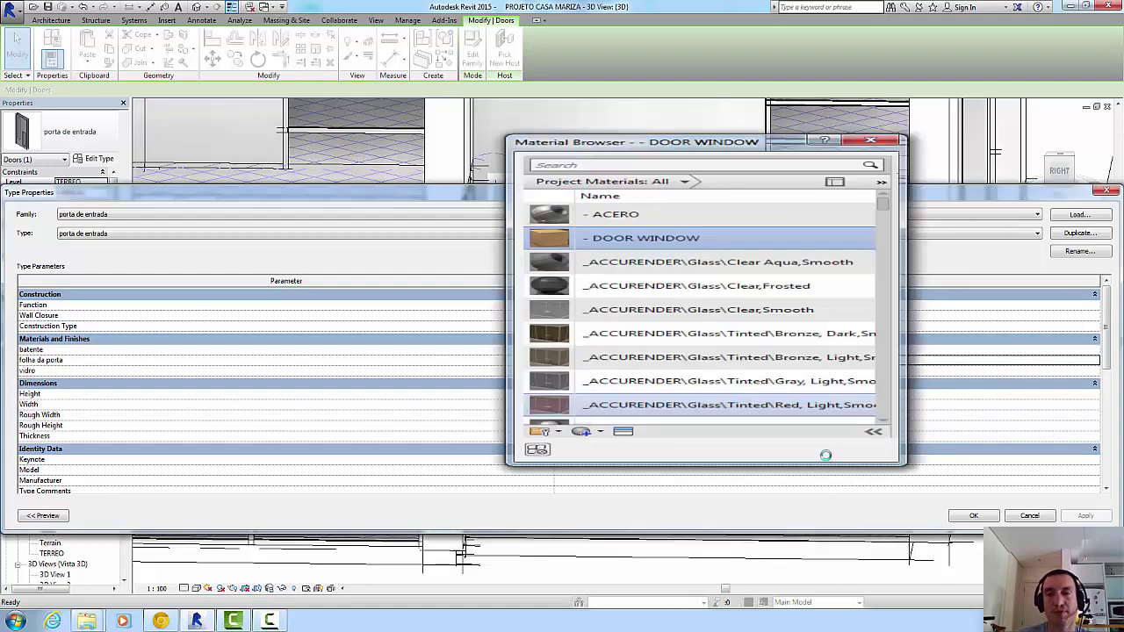
left_click(970, 515)
- Orbit and zoom the 3D view to the woodface-grained entrance door beside the Padaria 01 storefront
key("Escape")
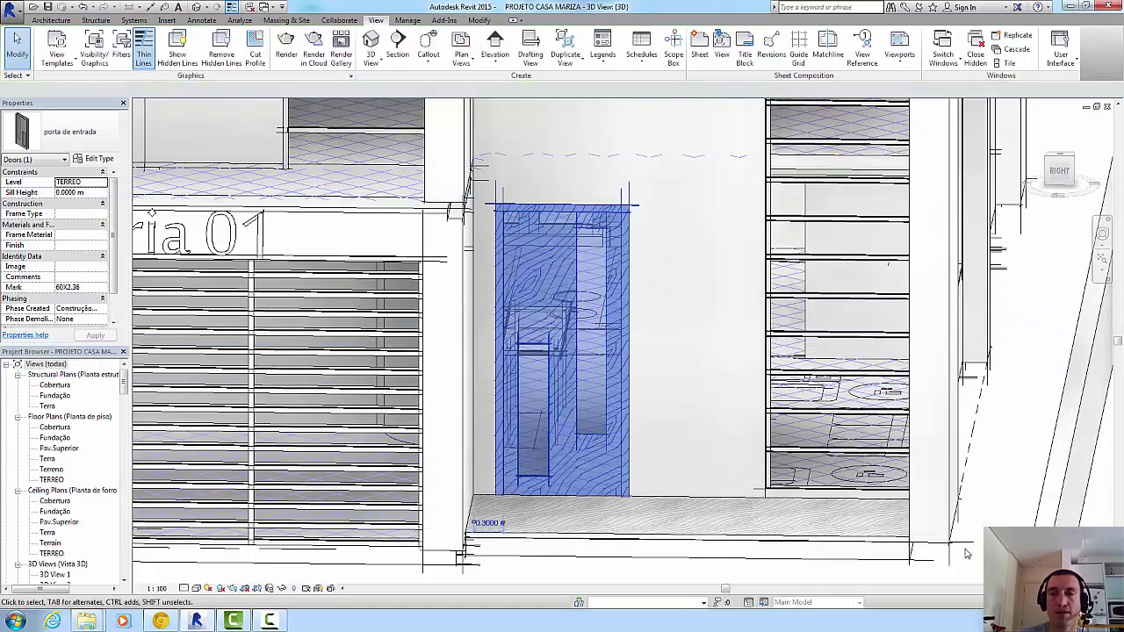
scroll(529, 261, "down", 4)
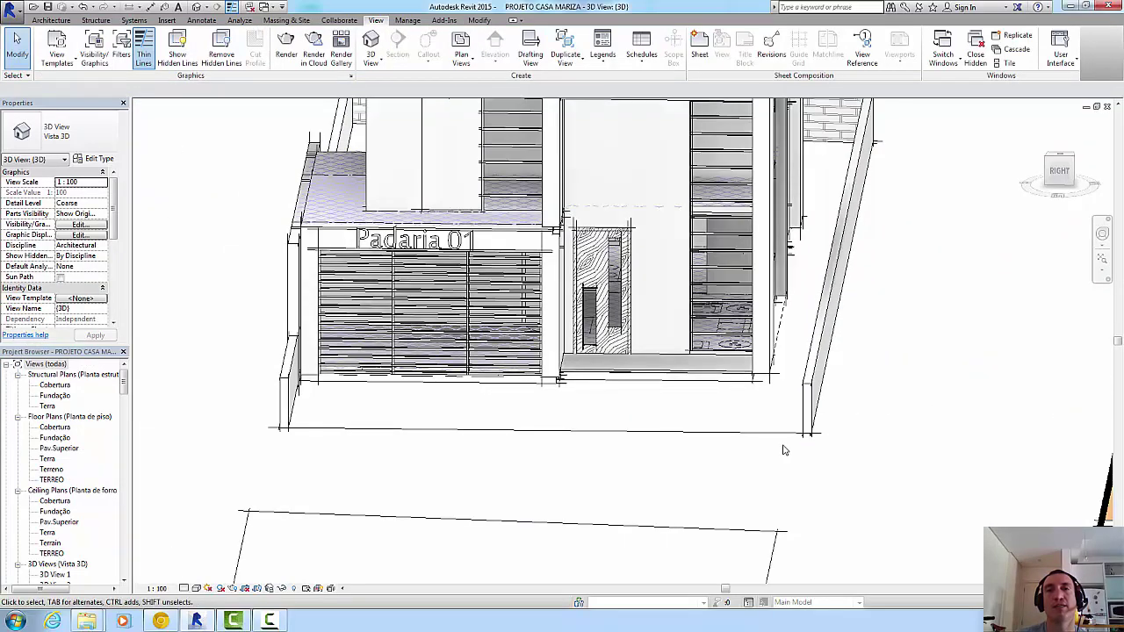
left_click(1068, 182)
mouse_move(1068, 183)
left_mouse_down()
mouse_move(1094, 196)
mouse_move(665, 364)
left_mouse_up()
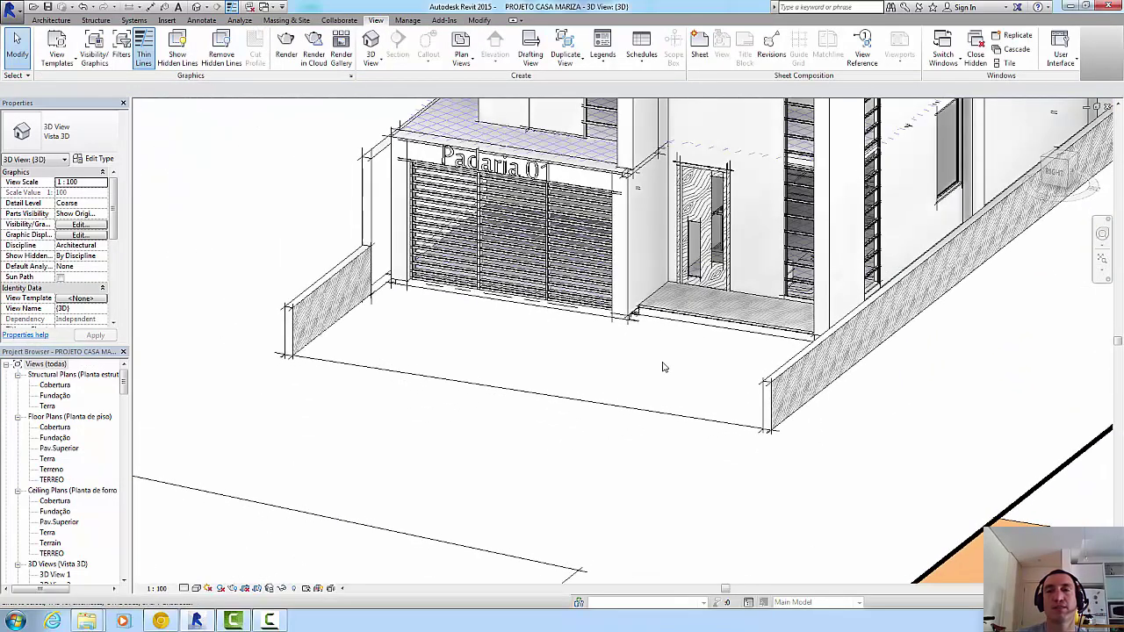
scroll(716, 200, "up", 3)
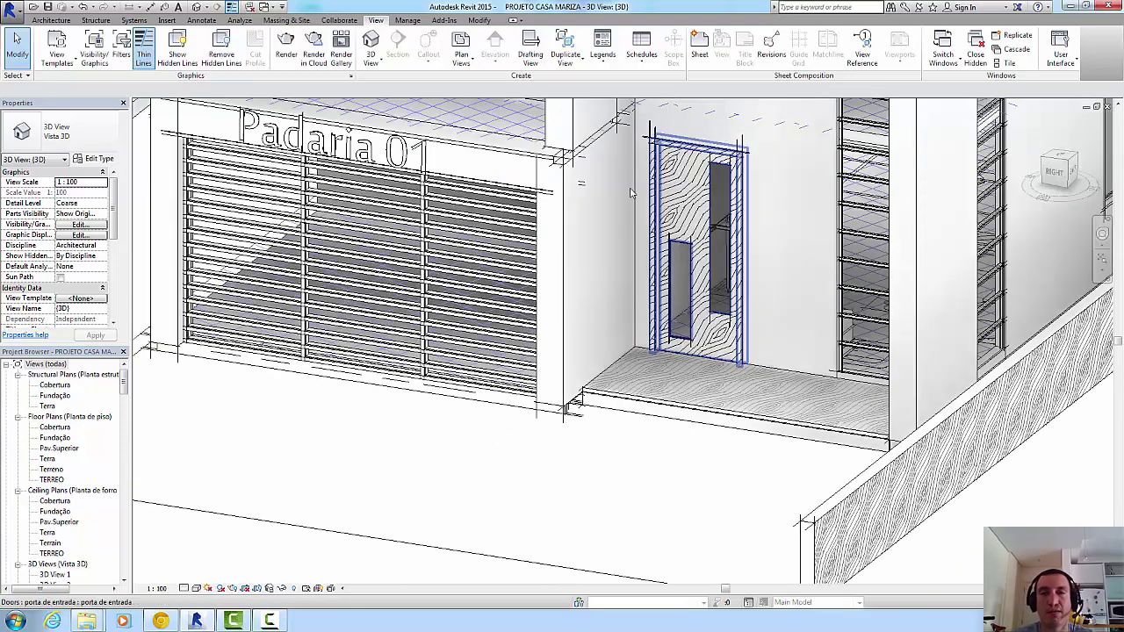